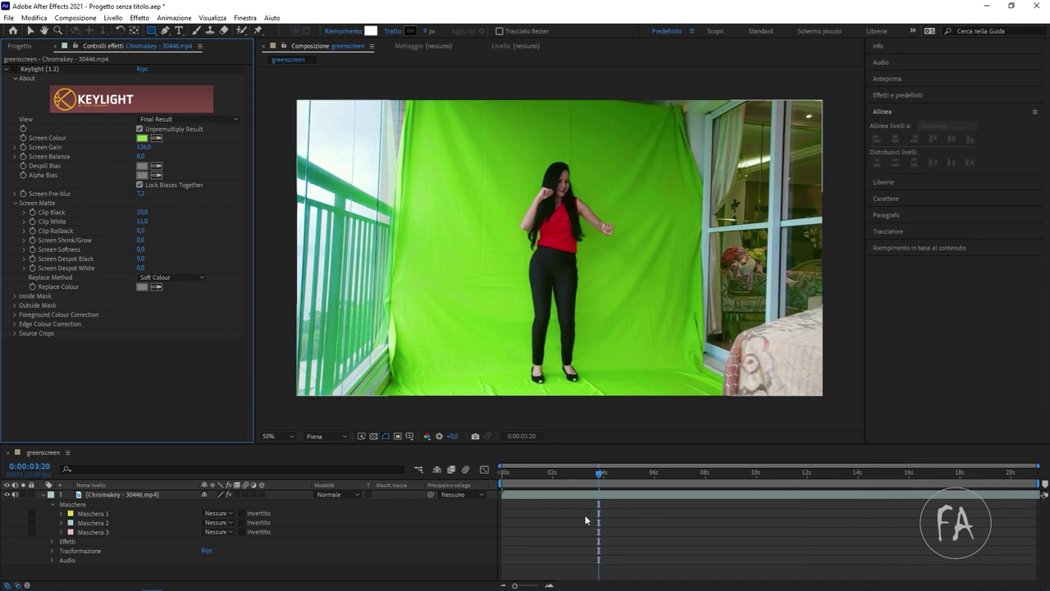
Preview the dancer later in the clip, view the Keylight key over a transparency checkerboard, then switch Keylight off.
{"action": "mouse_move", "coordinate": [558, 476]}
{"action": "left_mouse_down"}
{"action": "mouse_move", "coordinate": [622, 474]}
{"action": "mouse_move", "coordinate": [594, 474]}
{"action": "left_mouse_up"}
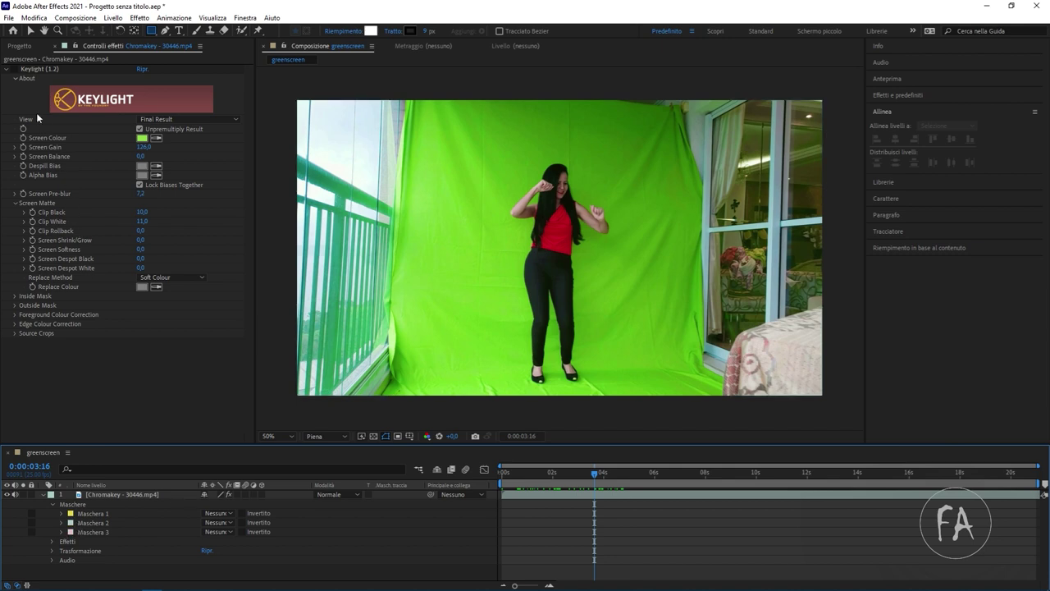
{"action": "left_click", "coordinate": [14, 70]}
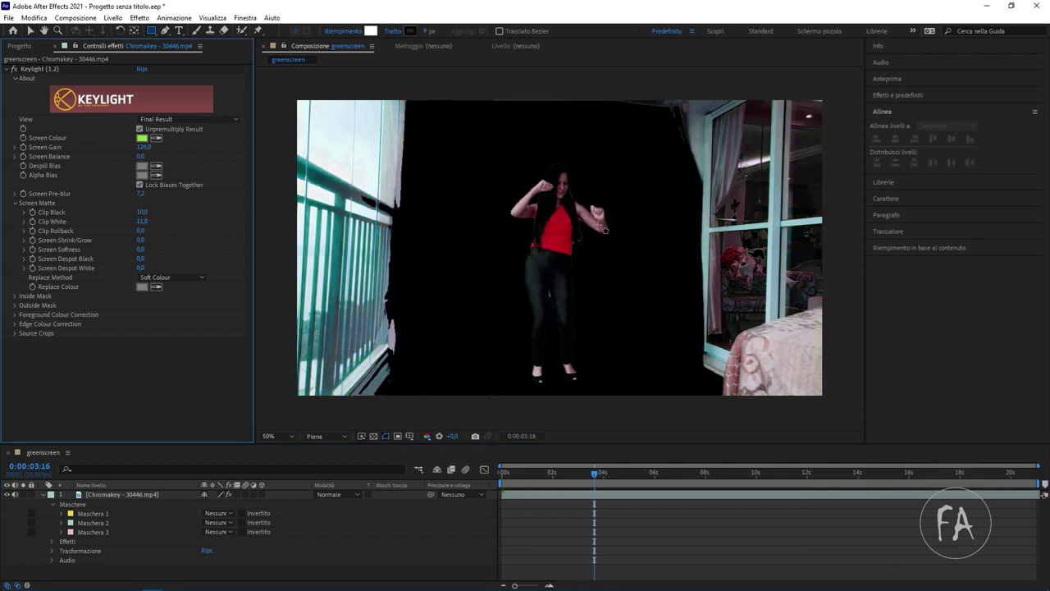
{"action": "left_click", "coordinate": [373, 436]}
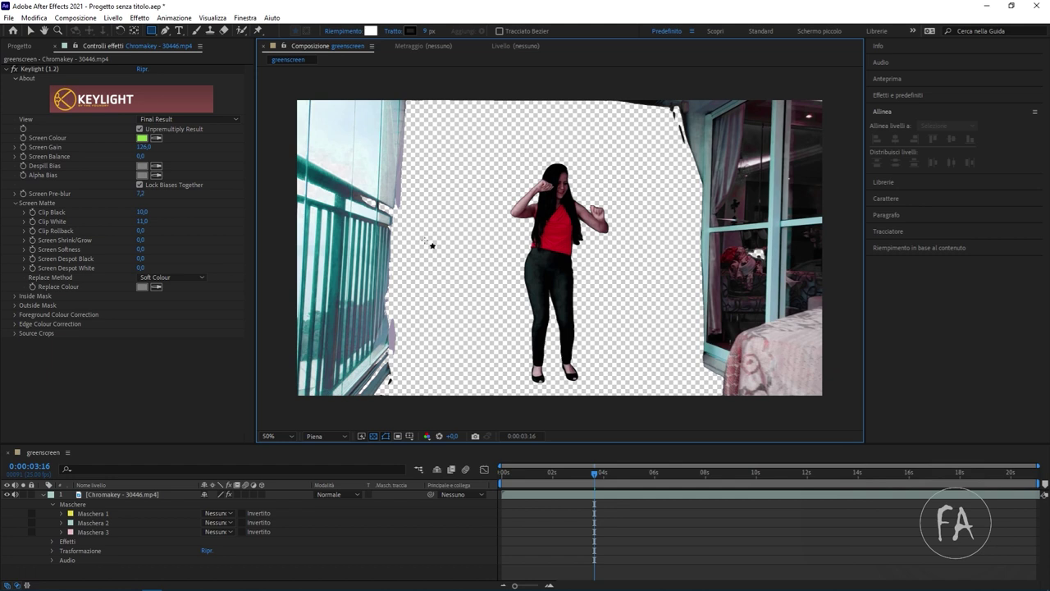
{"action": "left_click", "coordinate": [13, 71]}
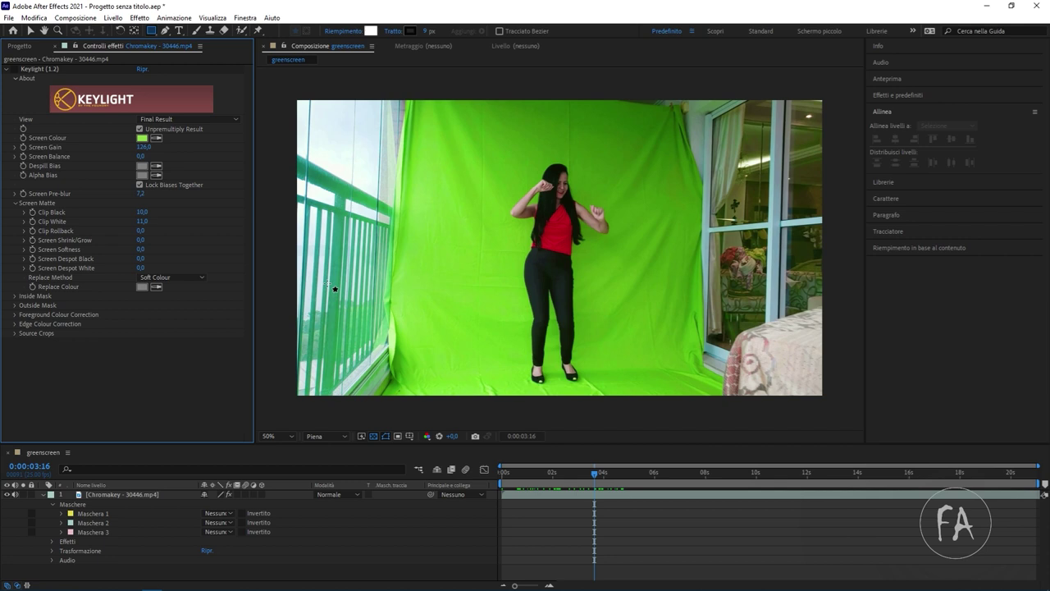
Re-enable Keylight and set Maschera 1 to Aggiungi and Maschera 2 and 3 to Sottrai.
{"action": "left_click", "coordinate": [13, 70]}
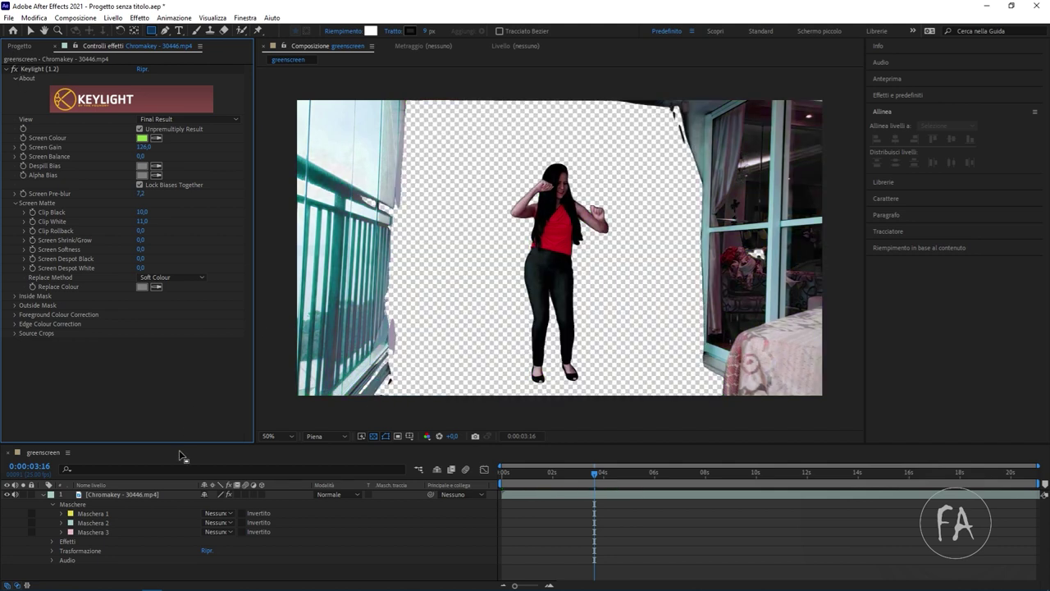
{"action": "left_click", "coordinate": [216, 522]}
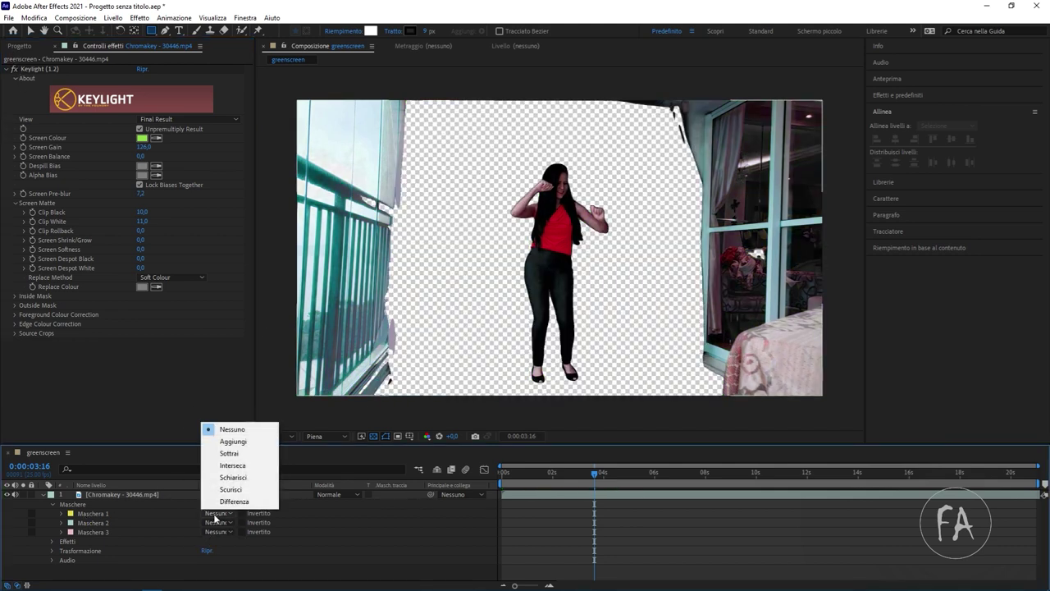
{"action": "left_click", "coordinate": [252, 452]}
{"action": "left_click", "coordinate": [219, 532]}
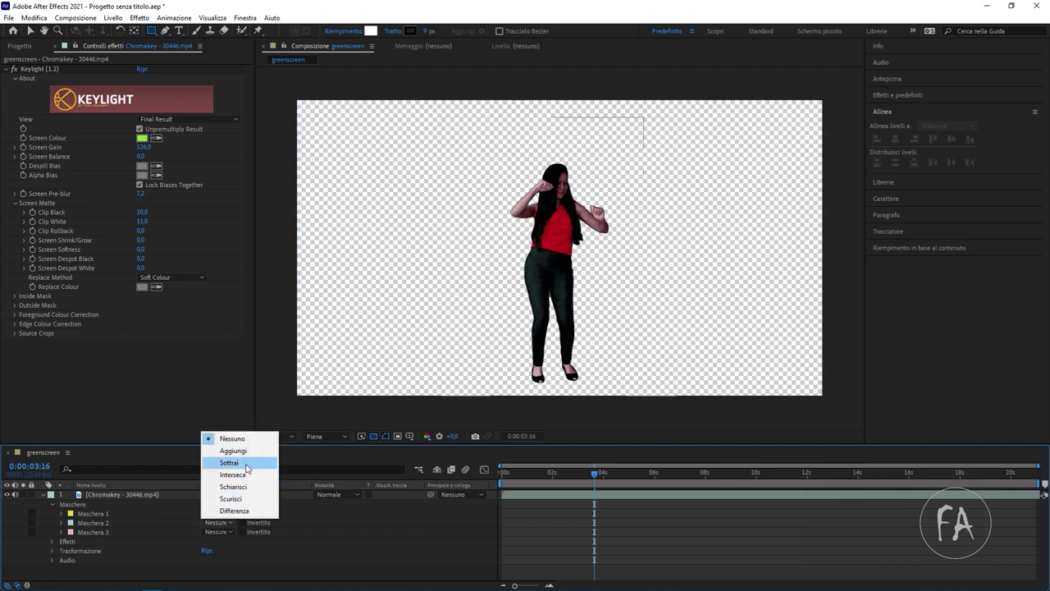
{"action": "left_click", "coordinate": [248, 464]}
{"action": "left_click", "coordinate": [218, 532]}
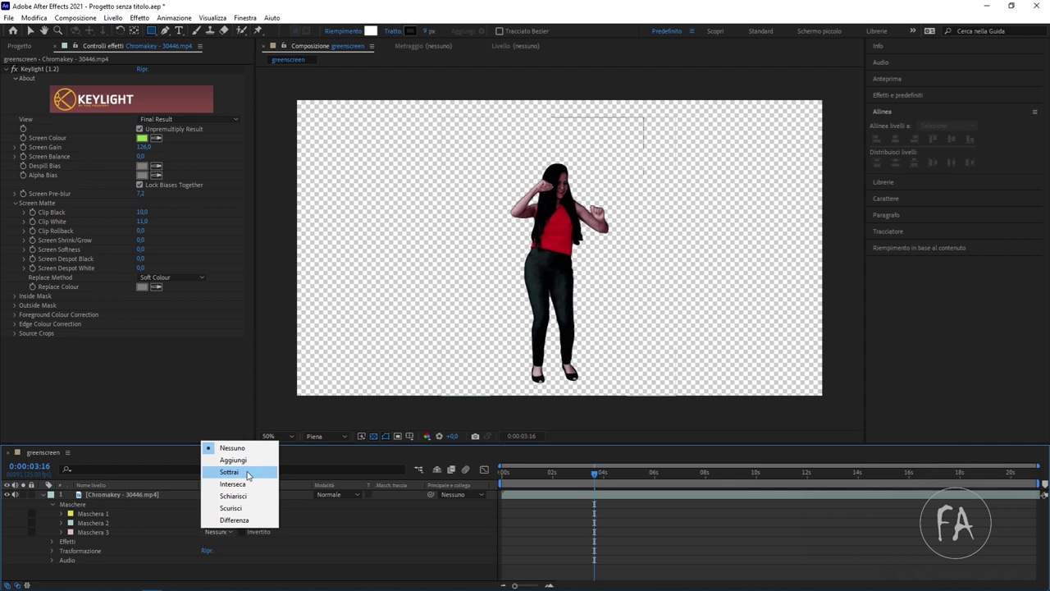
{"action": "left_click", "coordinate": [249, 474]}
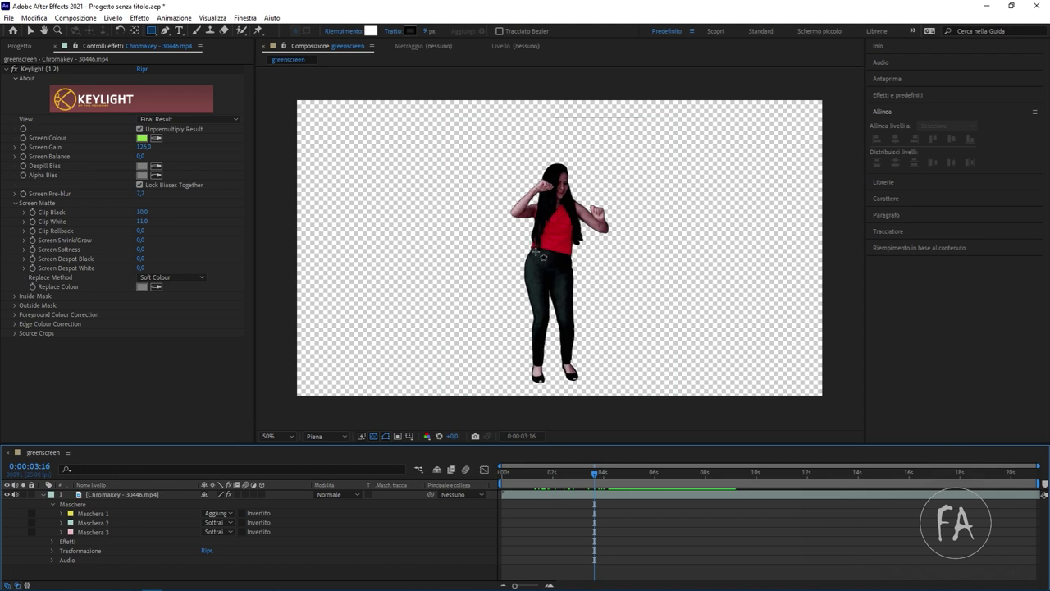
Open the Chromakey clip in the Layer panel, set all three masks to Nessuno, and preview it.
{"action": "double_click", "coordinate": [107, 495]}
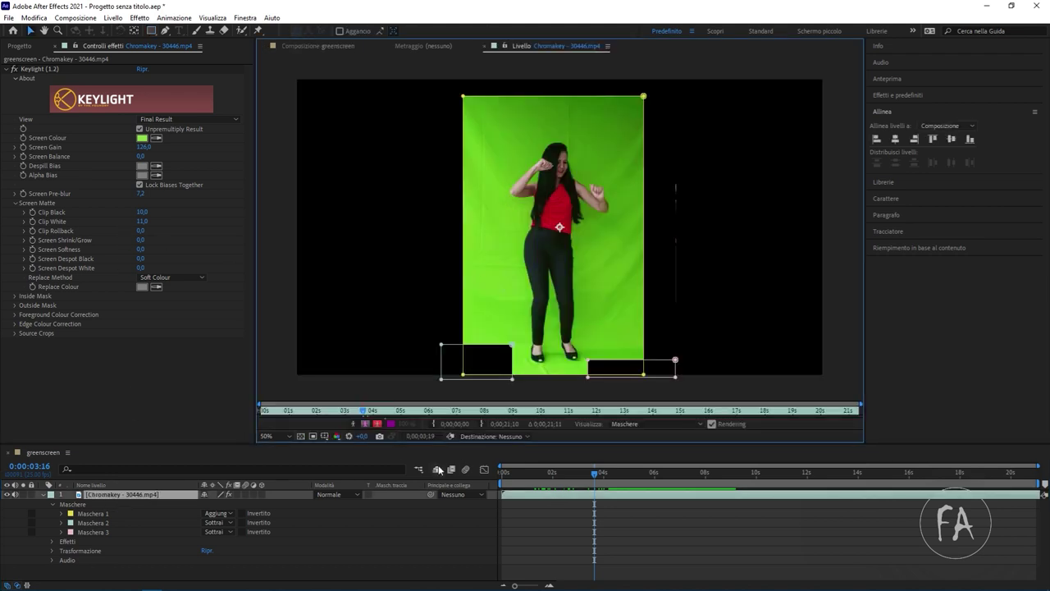
{"action": "left_click", "coordinate": [226, 515]}
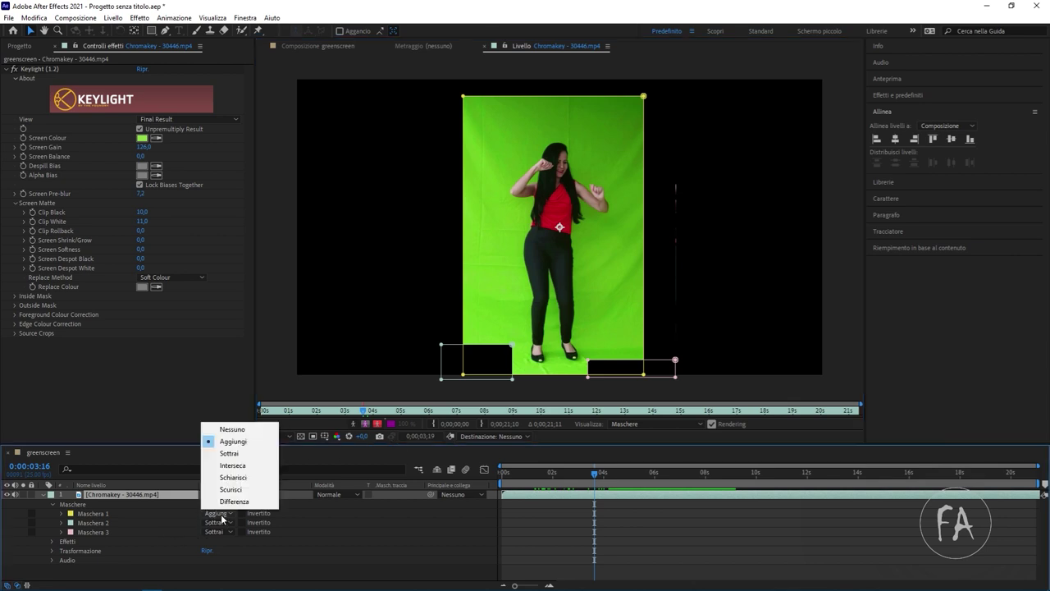
{"action": "left_click", "coordinate": [234, 428]}
{"action": "left_click", "coordinate": [227, 523]}
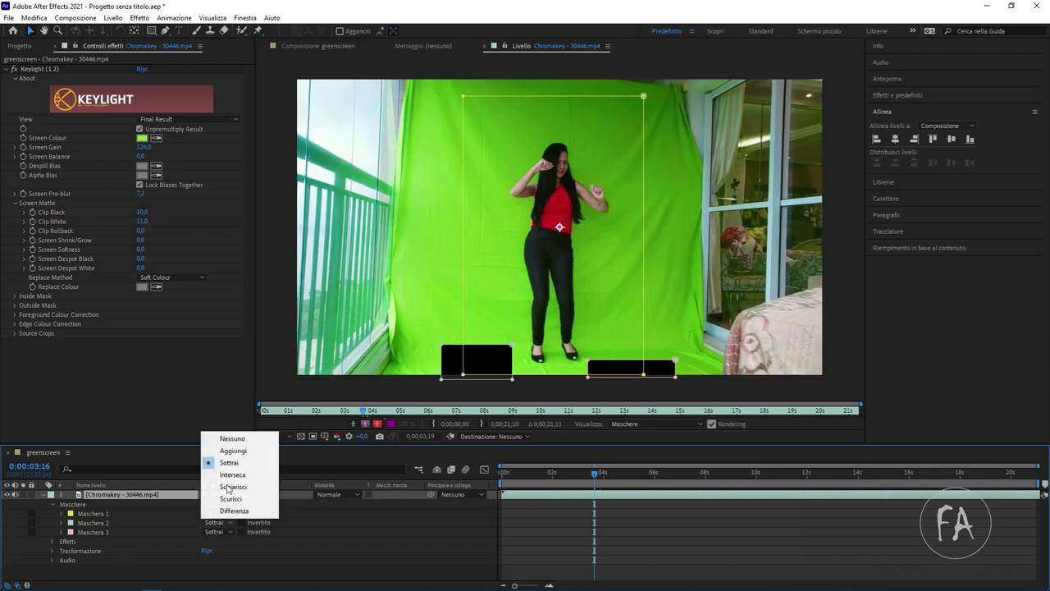
{"action": "left_click", "coordinate": [232, 439]}
{"action": "left_click", "coordinate": [220, 531]}
{"action": "left_click", "coordinate": [233, 447]}
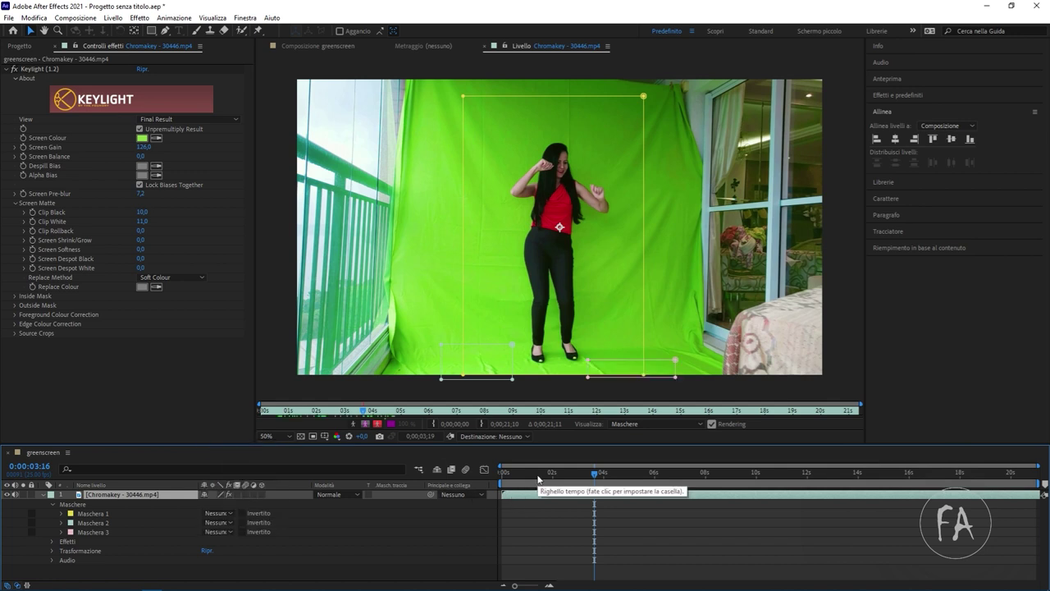
{"action": "key", "text": "space"}
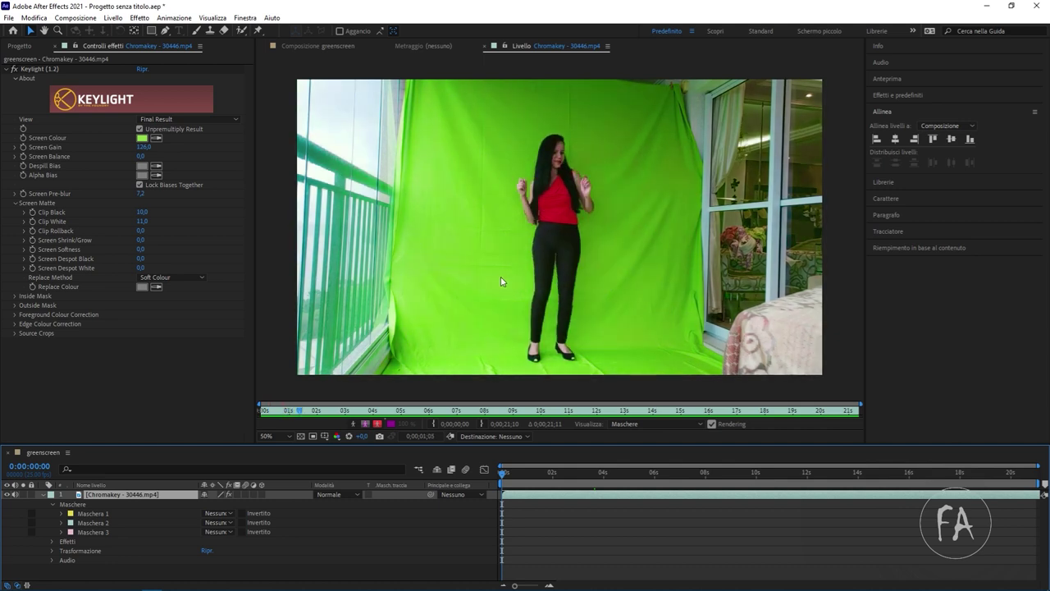
{"action": "key", "text": "space"}
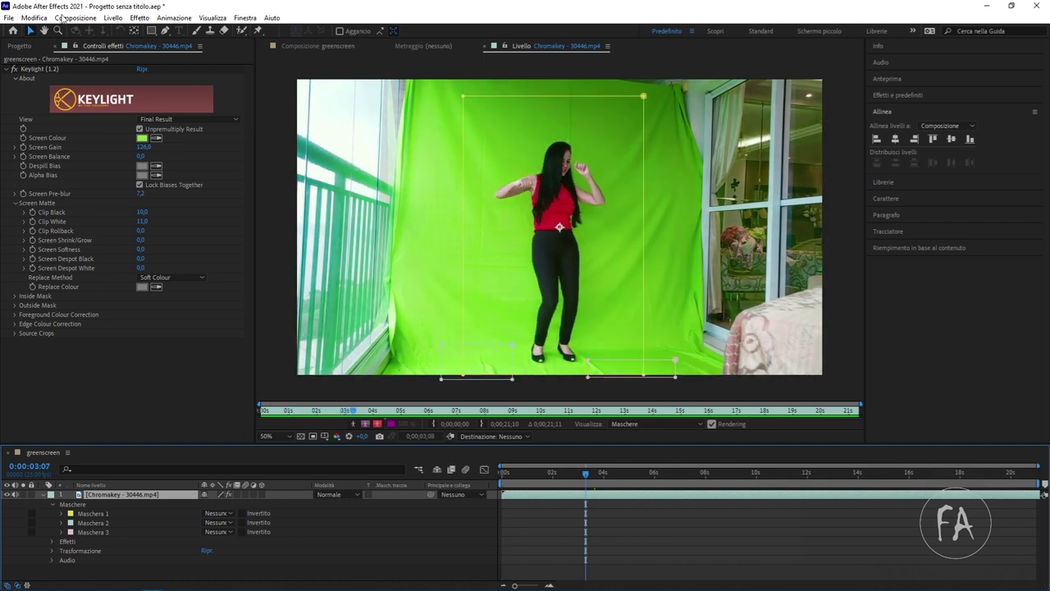
Switch Keylight off, return to the greenscreen composition, and turn Keylight back on.
{"action": "left_click", "coordinate": [14, 70]}
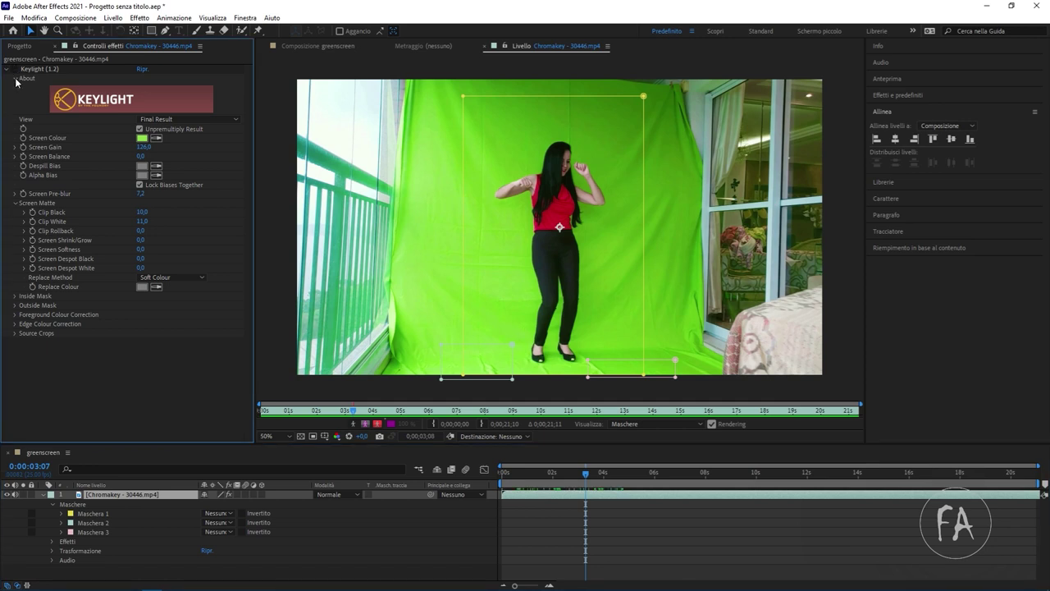
{"action": "left_click", "coordinate": [298, 45]}
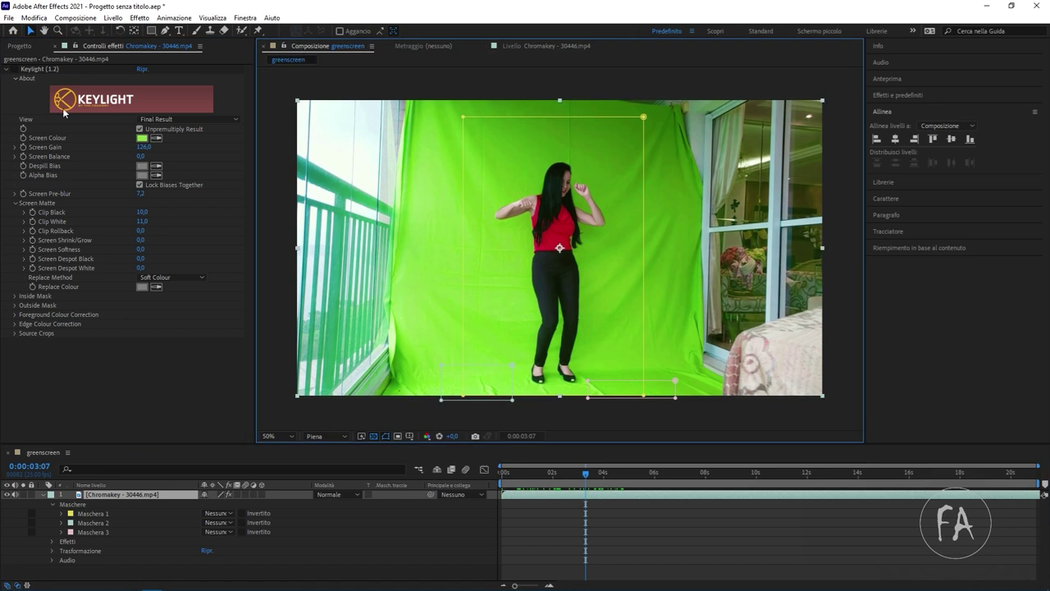
{"action": "left_click", "coordinate": [16, 70]}
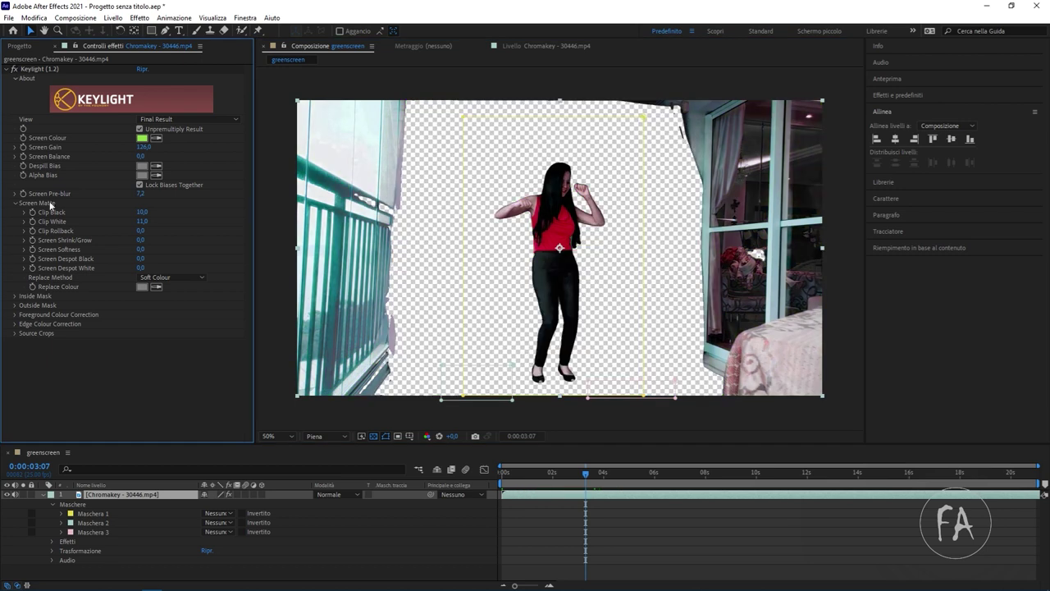
Set Maschera 1 to Aggiungi and Maschera 2–3 to Sottrai, then play the keyed dancer over black.
{"action": "left_click", "coordinate": [215, 513]}
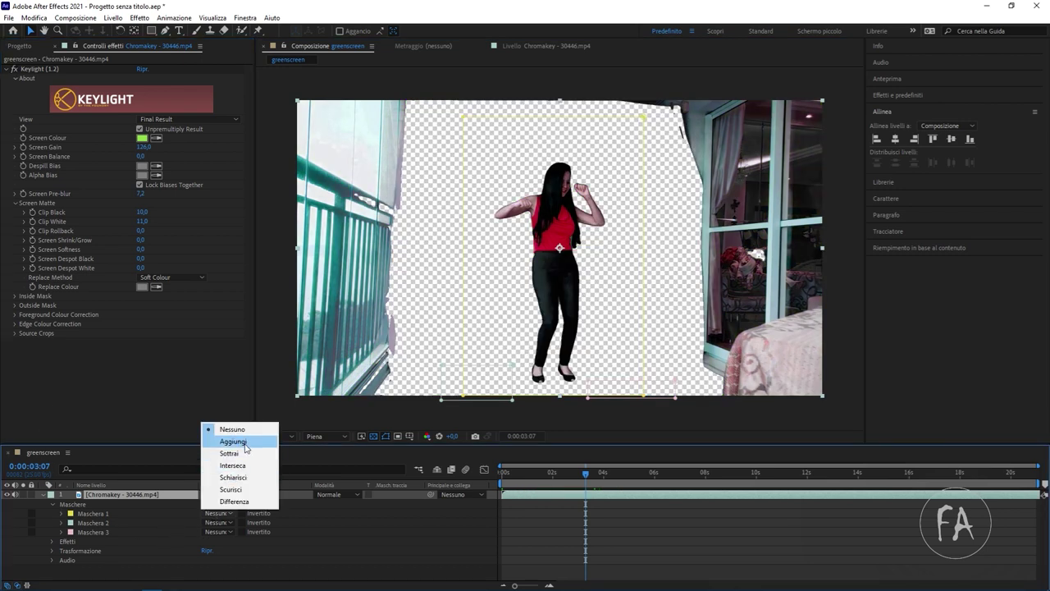
{"action": "left_click", "coordinate": [246, 447]}
{"action": "left_click", "coordinate": [217, 522]}
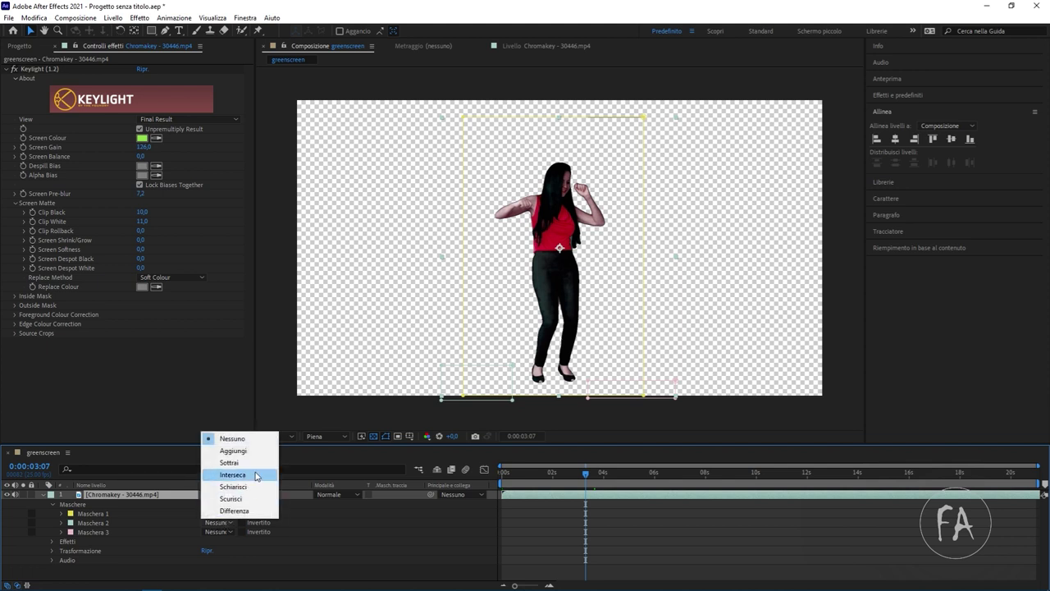
{"action": "left_click", "coordinate": [257, 476]}
{"action": "left_click", "coordinate": [221, 529]}
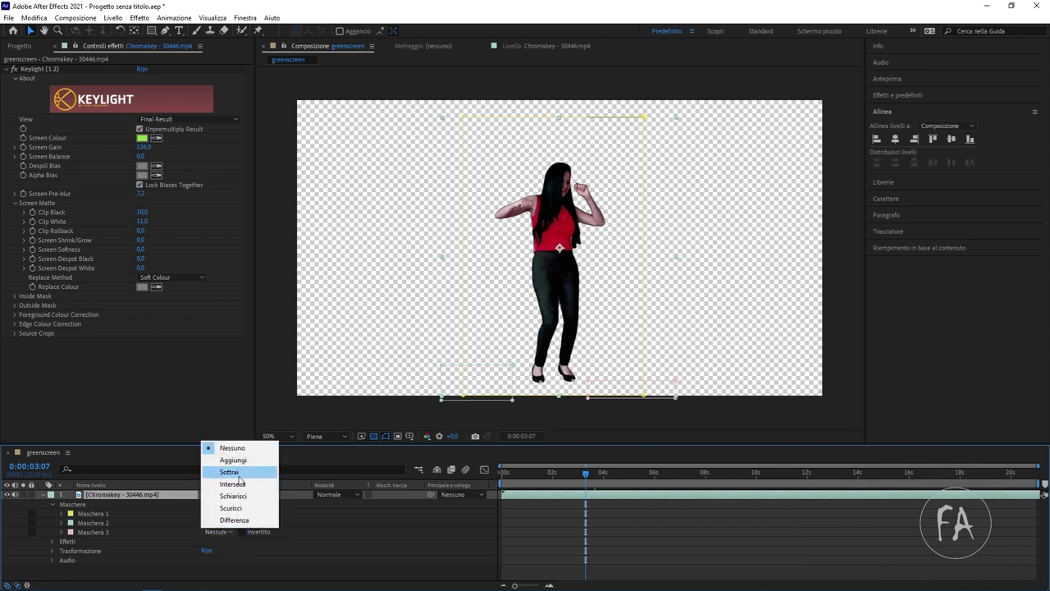
{"action": "left_click", "coordinate": [236, 473]}
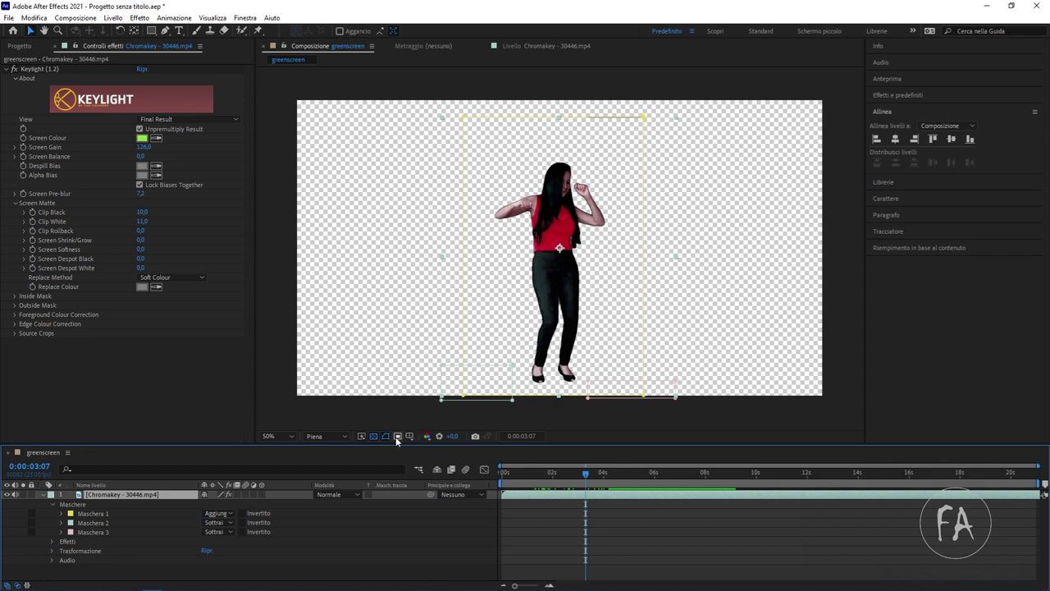
{"action": "left_click", "coordinate": [373, 436]}
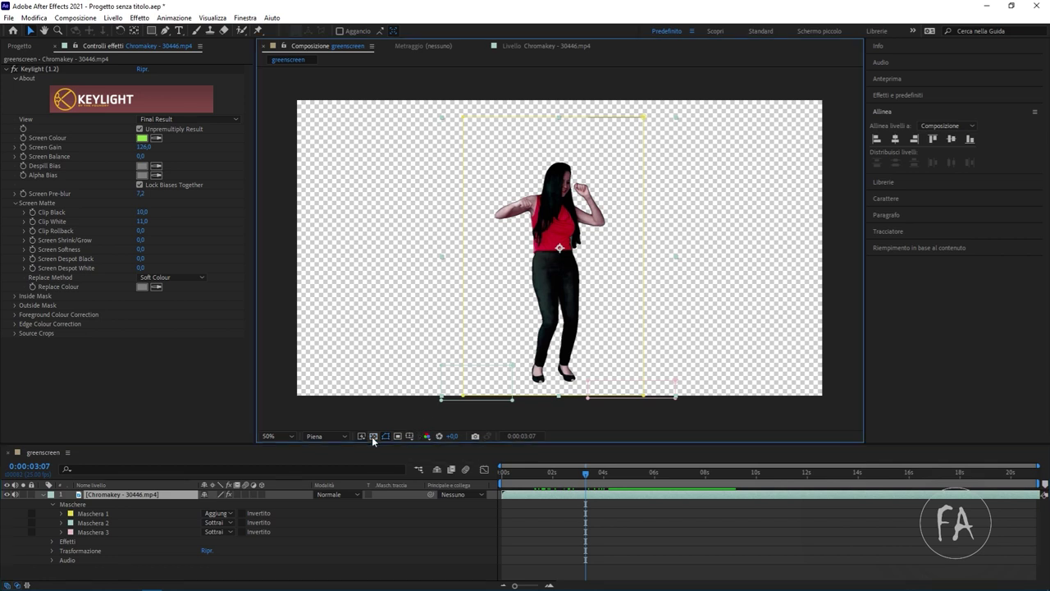
{"action": "key", "text": "space"}
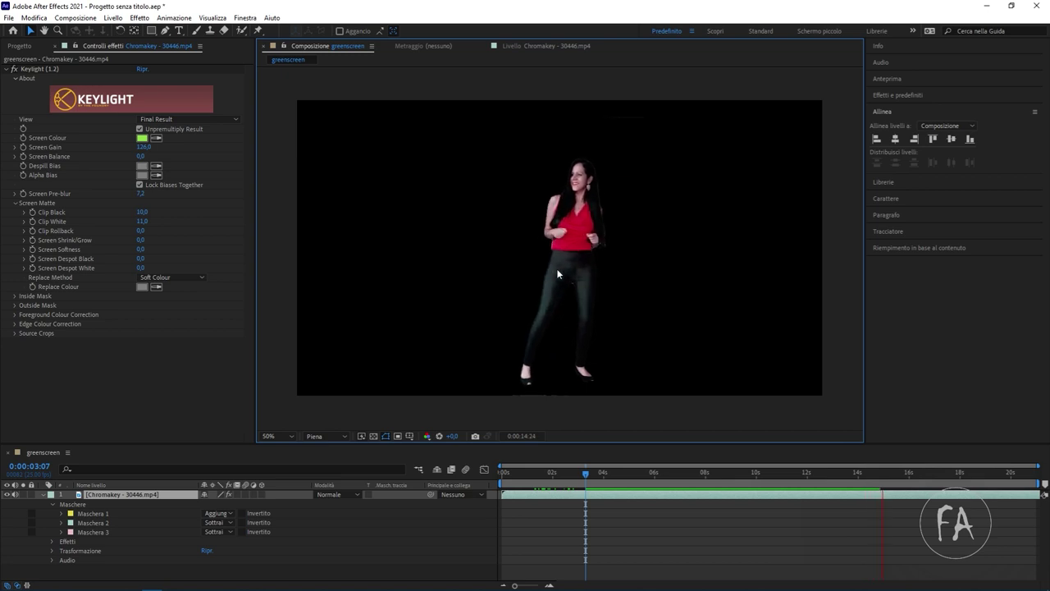
Scrub to about four seconds, toggle Keylight off, on and off again, then show the Project panel.
{"action": "left_click", "coordinate": [680, 474]}
{"action": "mouse_move", "coordinate": [679, 474]}
{"action": "left_mouse_down"}
{"action": "mouse_move", "coordinate": [641, 475]}
{"action": "mouse_move", "coordinate": [716, 474]}
{"action": "left_mouse_up"}
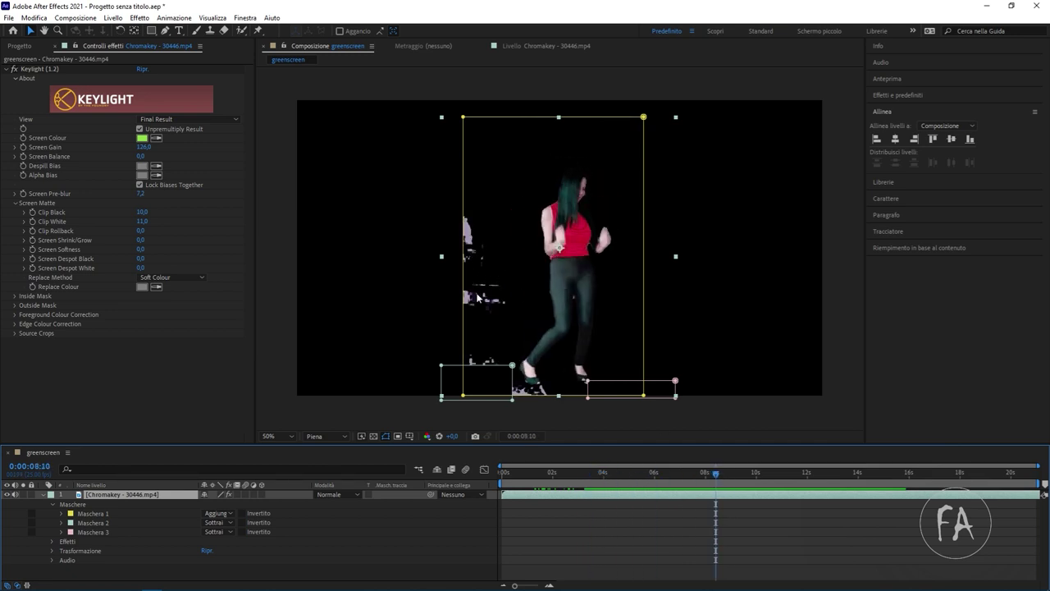
{"action": "left_click", "coordinate": [14, 69]}
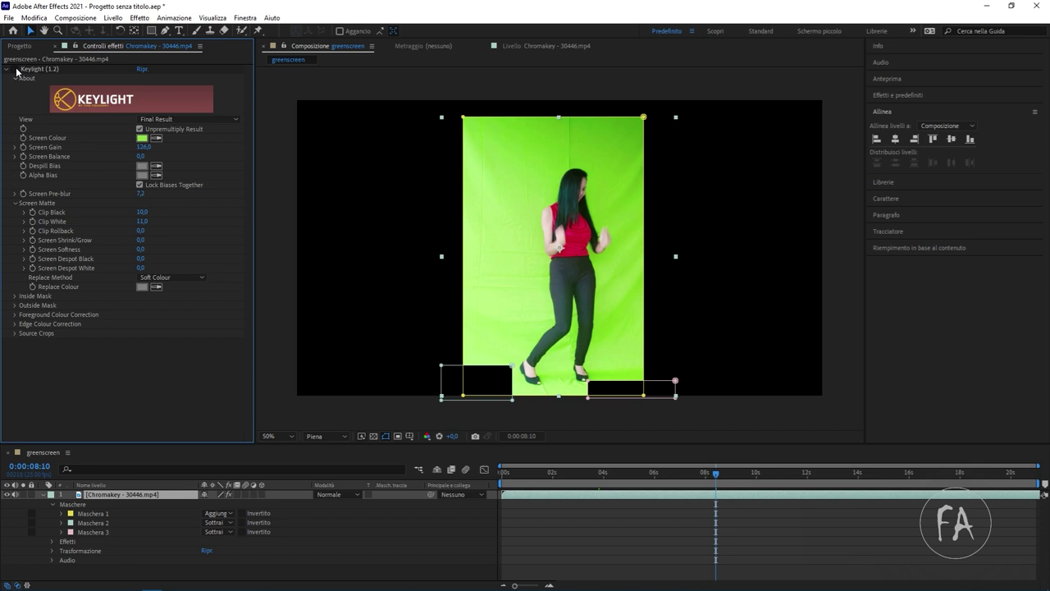
{"action": "left_click", "coordinate": [14, 69]}
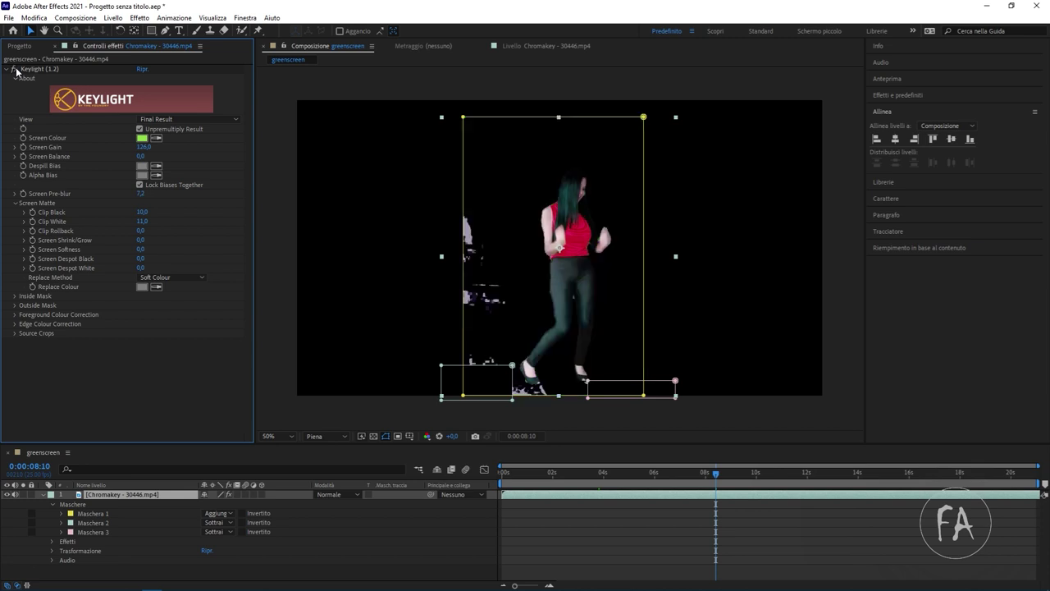
{"action": "left_click", "coordinate": [14, 69]}
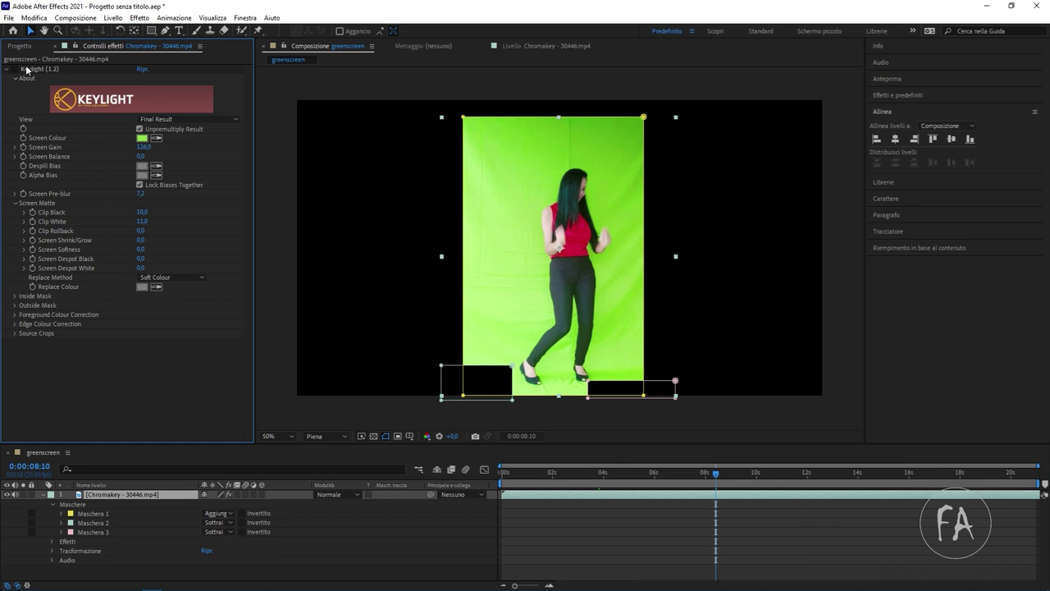
{"action": "left_click", "coordinate": [23, 47]}
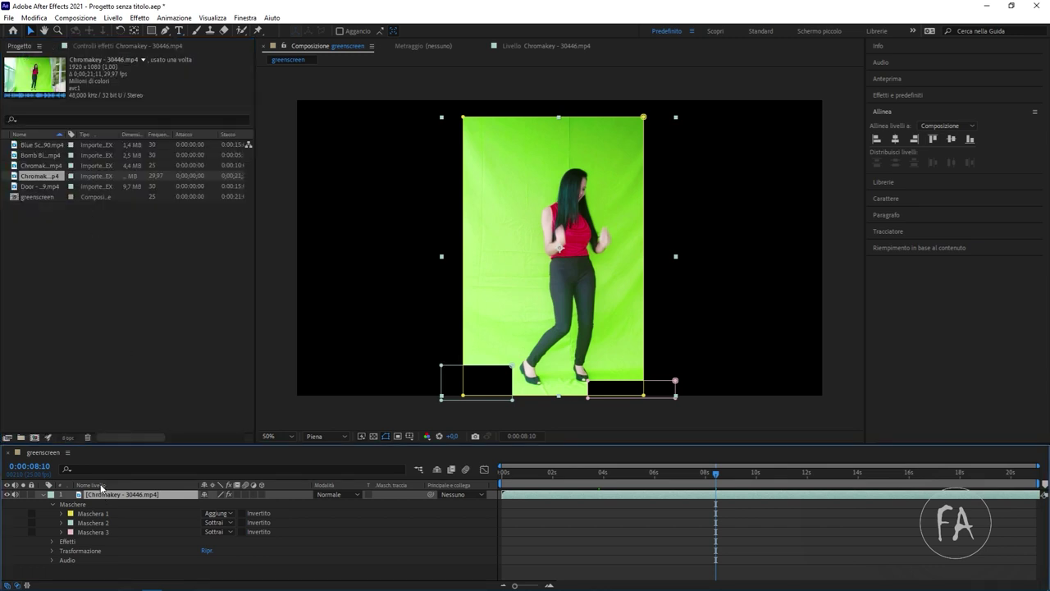
Delete the Chromakey layer and add Bomb Blasts - 79720.mp4 to the greenscreen composition, scrubbing to about 2 seconds.
{"action": "key", "text": "Delete"}
{"action": "left_click", "coordinate": [37, 165]}
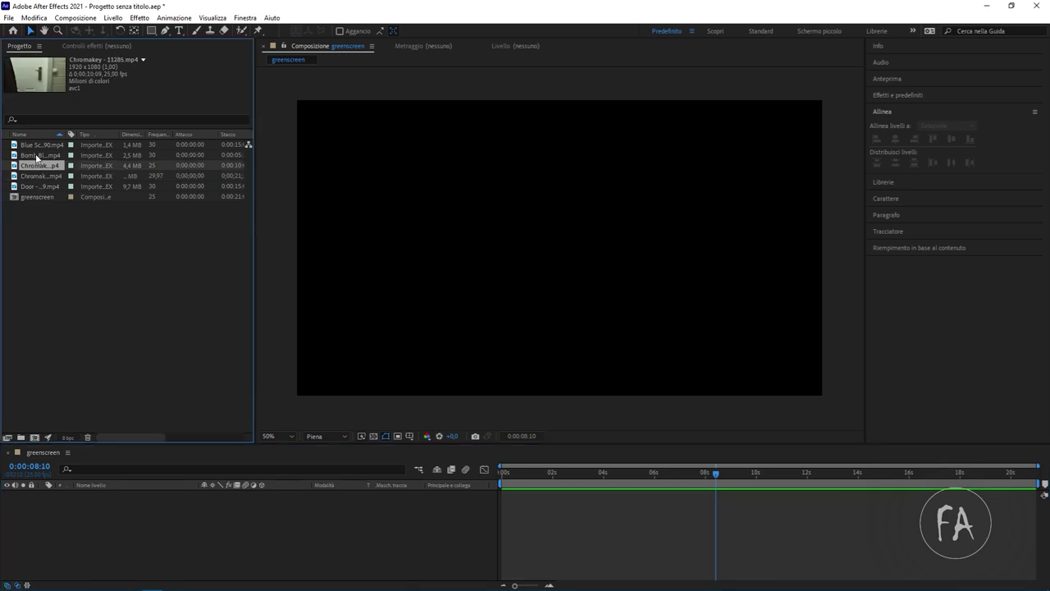
{"action": "left_click", "coordinate": [37, 156]}
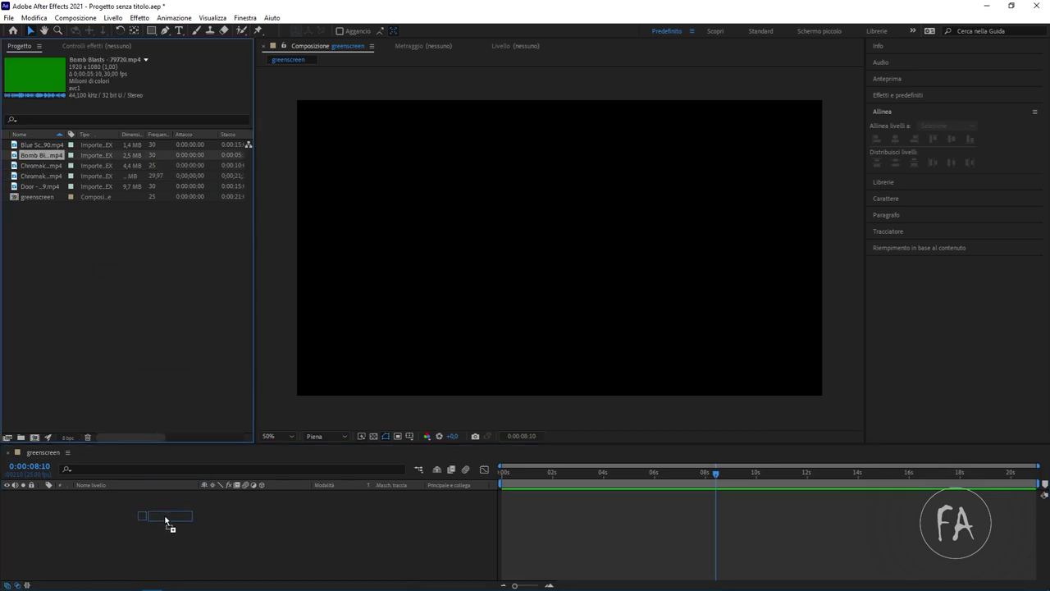
{"action": "left_click_drag", "start_coordinate": [38, 156], "coordinate": [452, 507]}
{"action": "mouse_move", "coordinate": [509, 486]}
{"action": "left_mouse_down"}
{"action": "mouse_move", "coordinate": [574, 490]}
{"action": "mouse_move", "coordinate": [501, 476]}
{"action": "mouse_move", "coordinate": [597, 477]}
{"action": "mouse_move", "coordinate": [518, 471]}
{"action": "mouse_move", "coordinate": [558, 473]}
{"action": "left_mouse_up"}
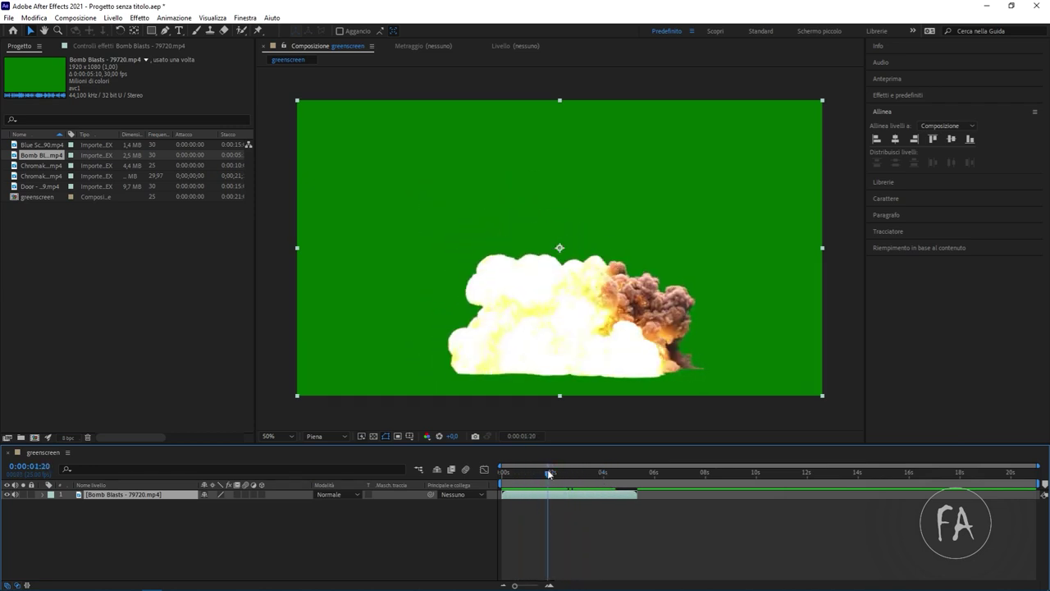
{"action": "mouse_move", "coordinate": [557, 469]}
{"action": "left_mouse_down"}
{"action": "mouse_move", "coordinate": [513, 467]}
{"action": "mouse_move", "coordinate": [543, 481]}
{"action": "mouse_move", "coordinate": [603, 478]}
{"action": "left_mouse_up"}
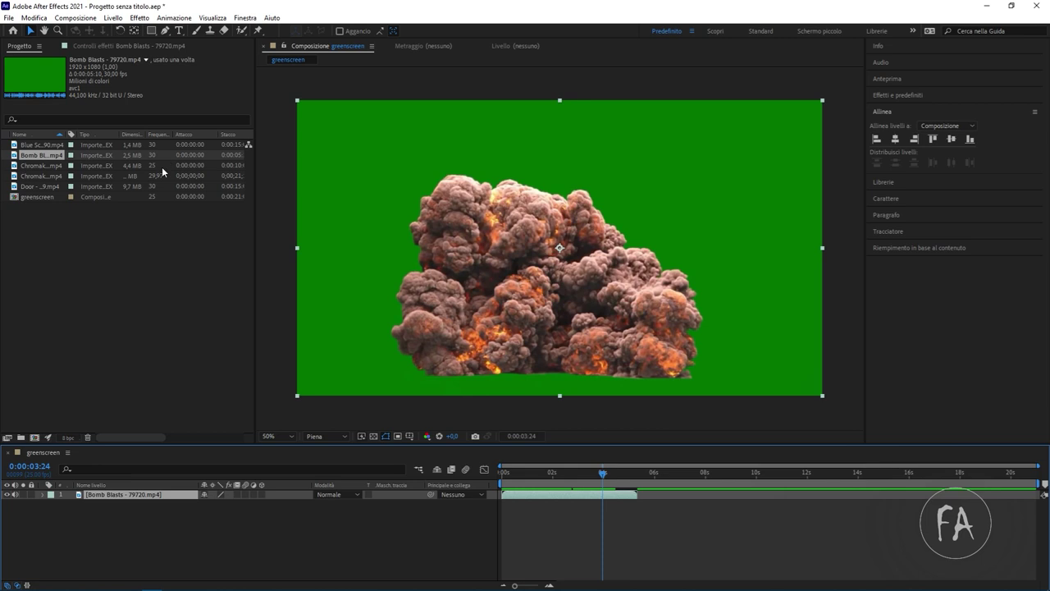
Apply Keylight (1.2) from the Tipo di trasparenza effects menu to the Bomb Blasts layer.
{"action": "left_click", "coordinate": [145, 49]}
{"action": "right_click", "coordinate": [141, 54]}
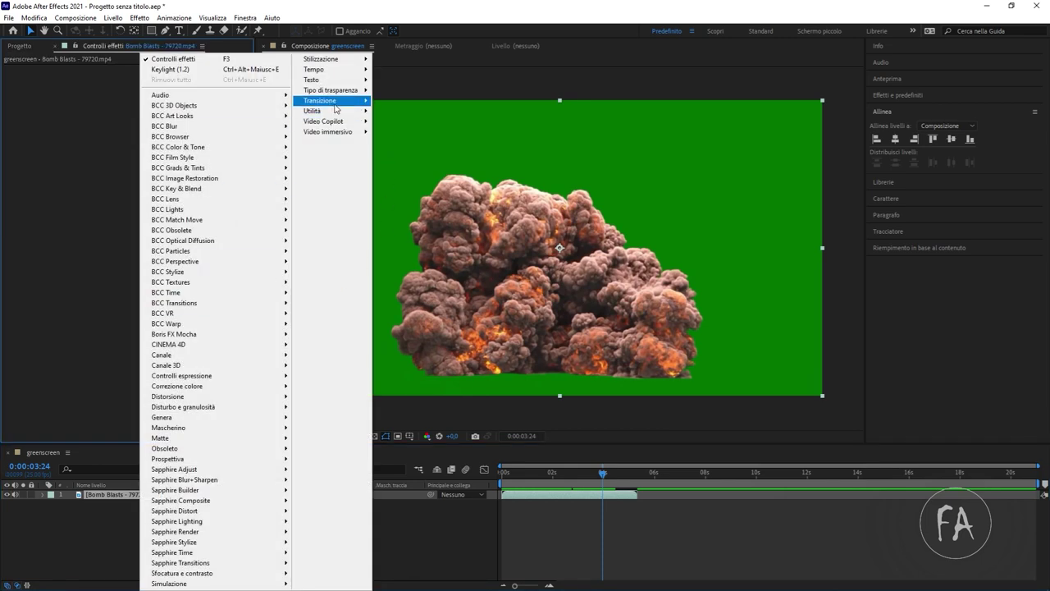
{"action": "mouse_move", "coordinate": [339, 91]}
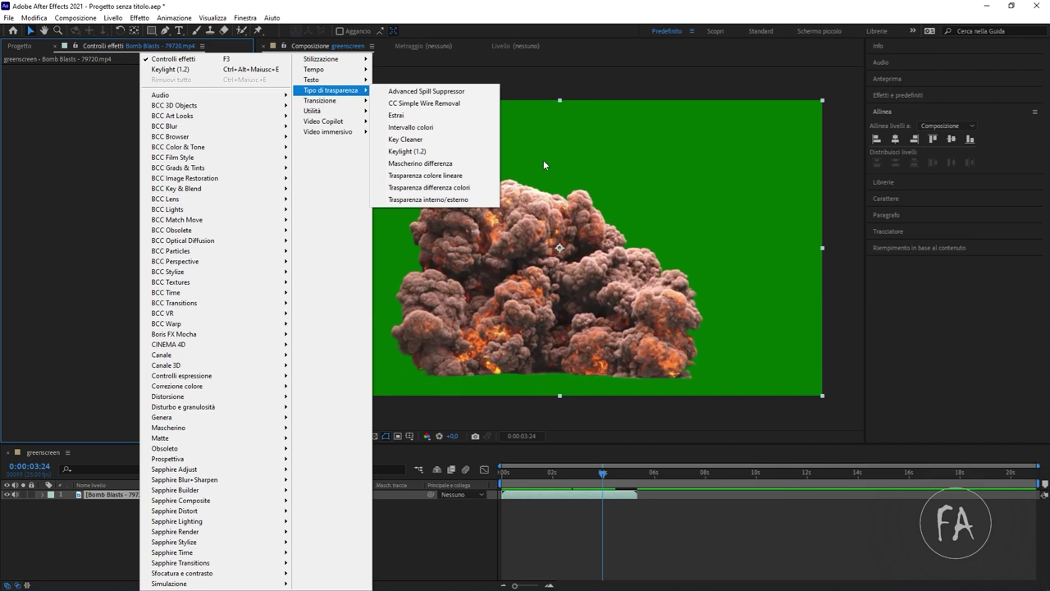
{"action": "left_click", "coordinate": [411, 151]}
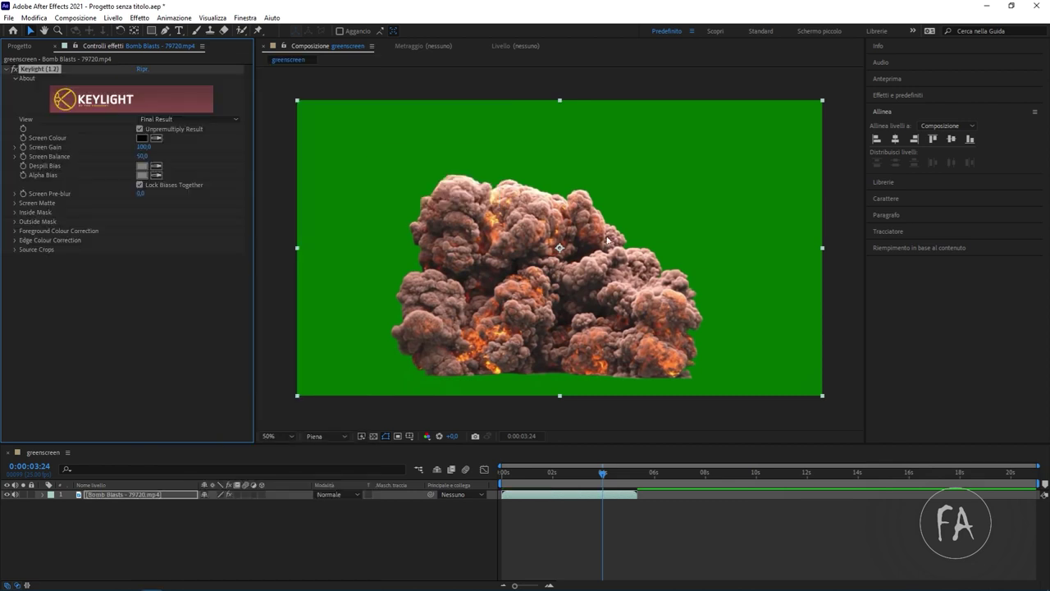
Key out the green with Keylight's Screen Colour eyedropper, check frames over the transparency grid, then disable Keylight.
{"action": "left_click", "coordinate": [155, 138]}
{"action": "left_click", "coordinate": [620, 169]}
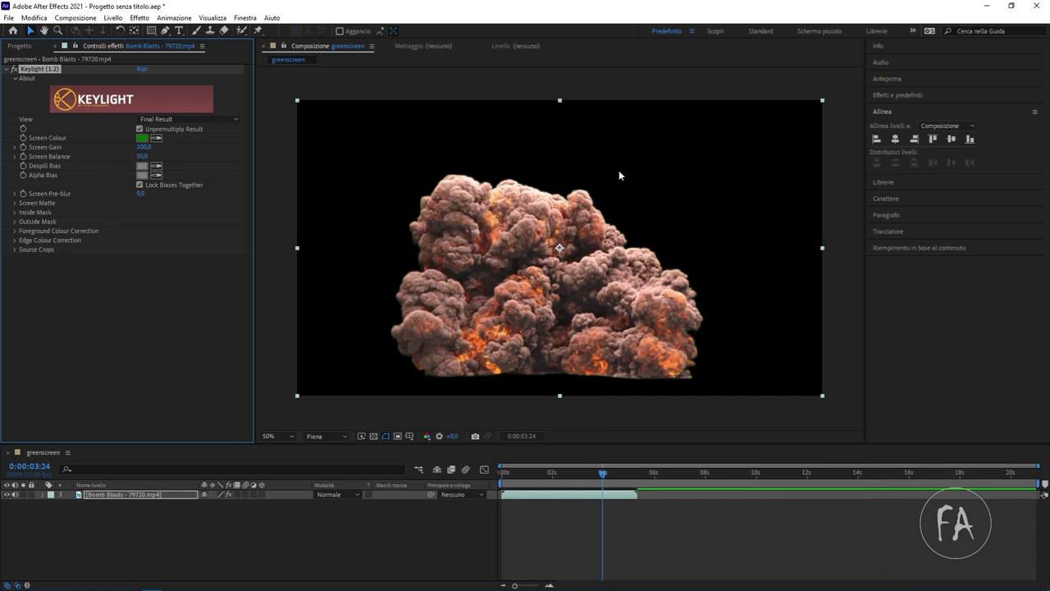
{"action": "left_click", "coordinate": [375, 435]}
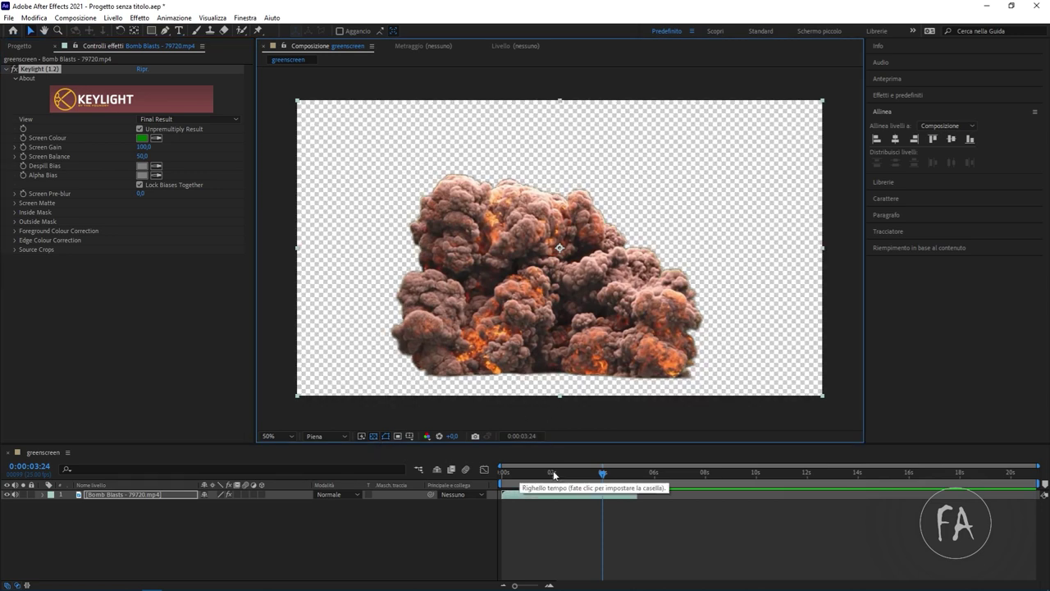
{"action": "left_click", "coordinate": [512, 472]}
{"action": "mouse_move", "coordinate": [513, 472]}
{"action": "left_mouse_down"}
{"action": "mouse_move", "coordinate": [618, 469]}
{"action": "mouse_move", "coordinate": [603, 466]}
{"action": "left_mouse_up"}
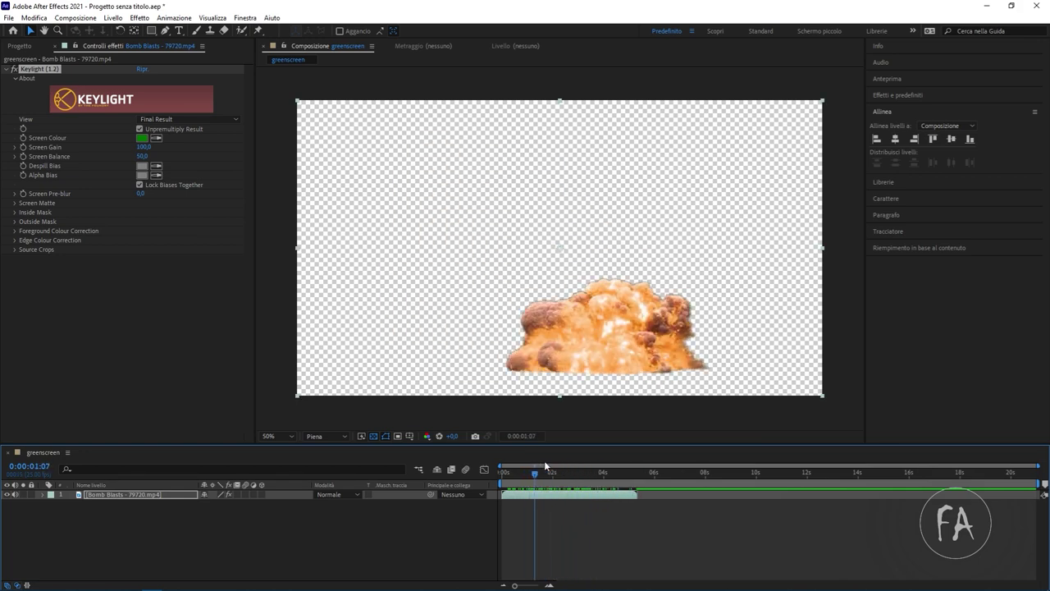
{"action": "left_click_drag", "start_coordinate": [604, 465], "coordinate": [581, 466]}
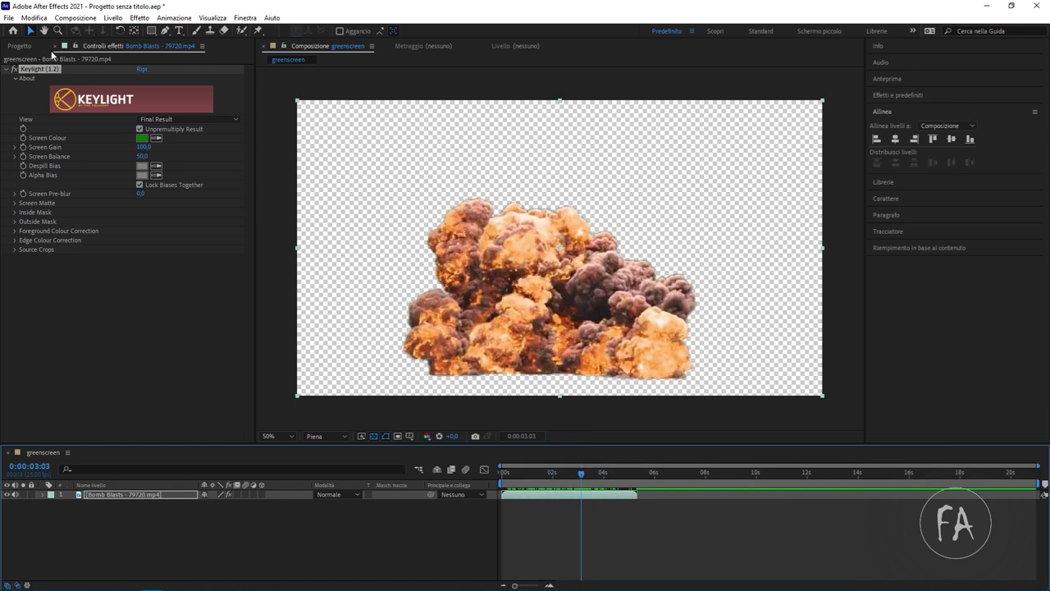
{"action": "left_click", "coordinate": [14, 70]}
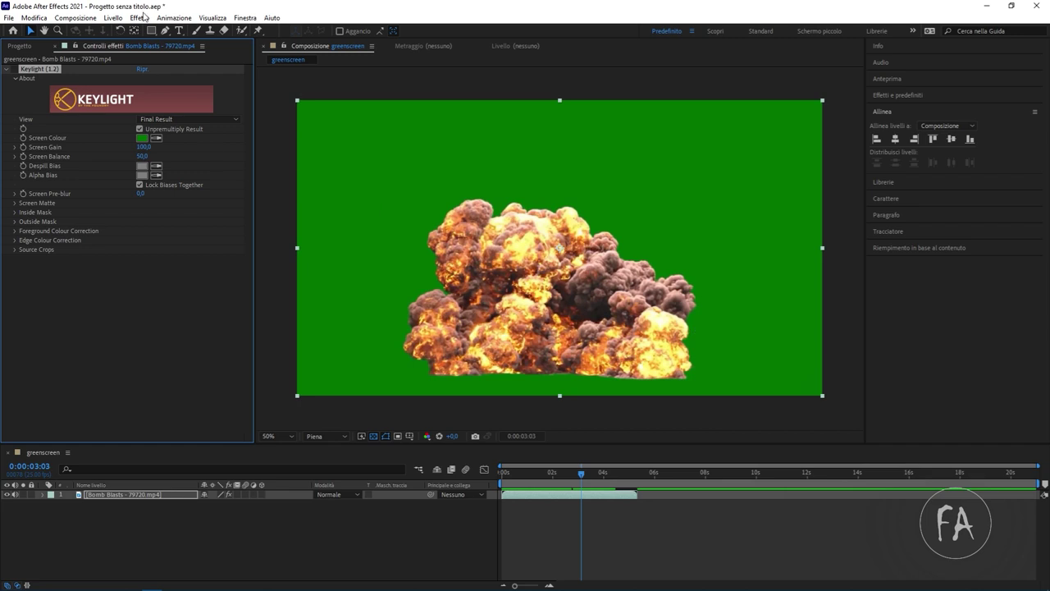
Return to the Project panel and select the Bomb Blasts layer in the timeline.
{"action": "left_click", "coordinate": [37, 49]}
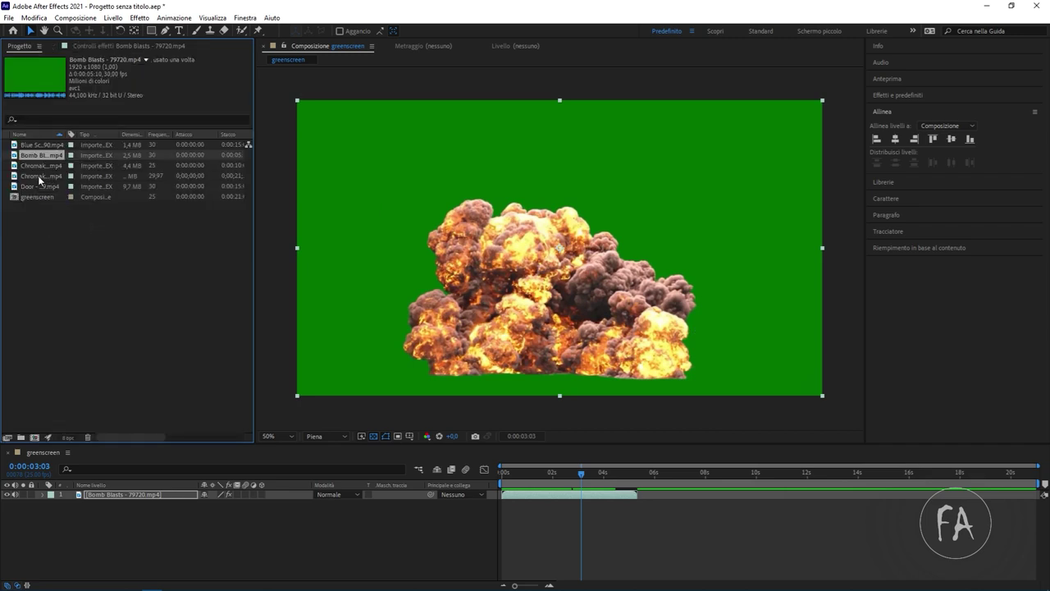
{"action": "left_click", "coordinate": [39, 178]}
{"action": "left_click", "coordinate": [132, 494]}
Delete the Bomb Blasts layer and add Door - 89269.mp4 to the greenscreen composition.
{"action": "key", "text": "Delete"}
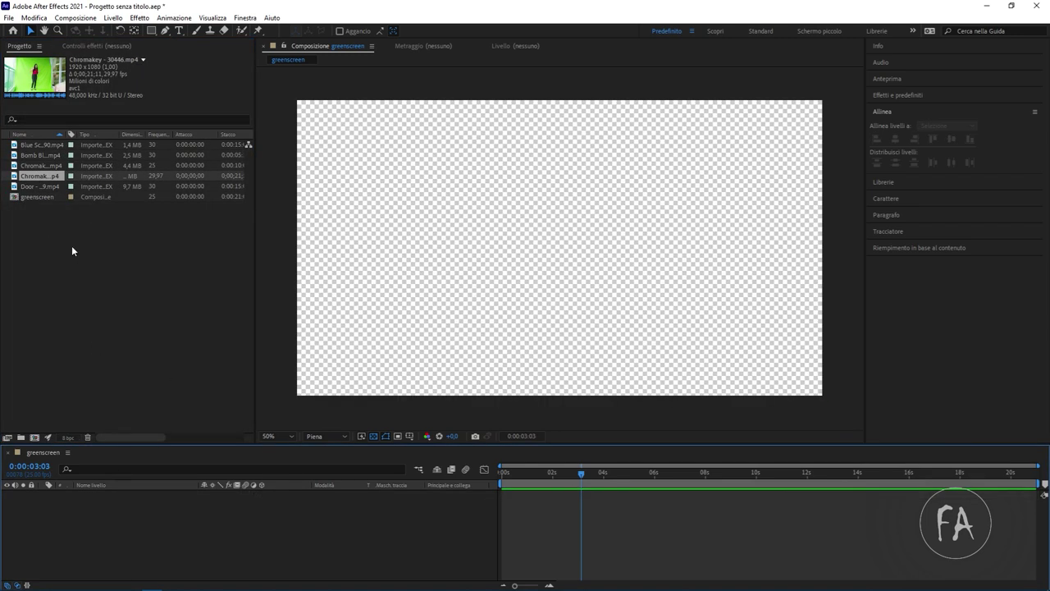
{"action": "left_click", "coordinate": [50, 187]}
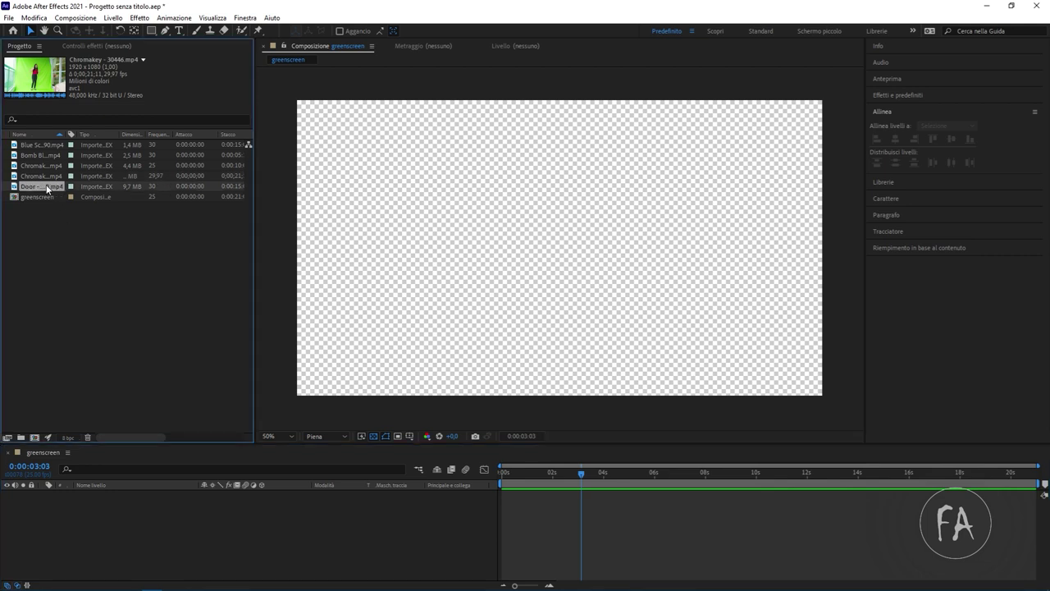
{"action": "left_click", "coordinate": [44, 166]}
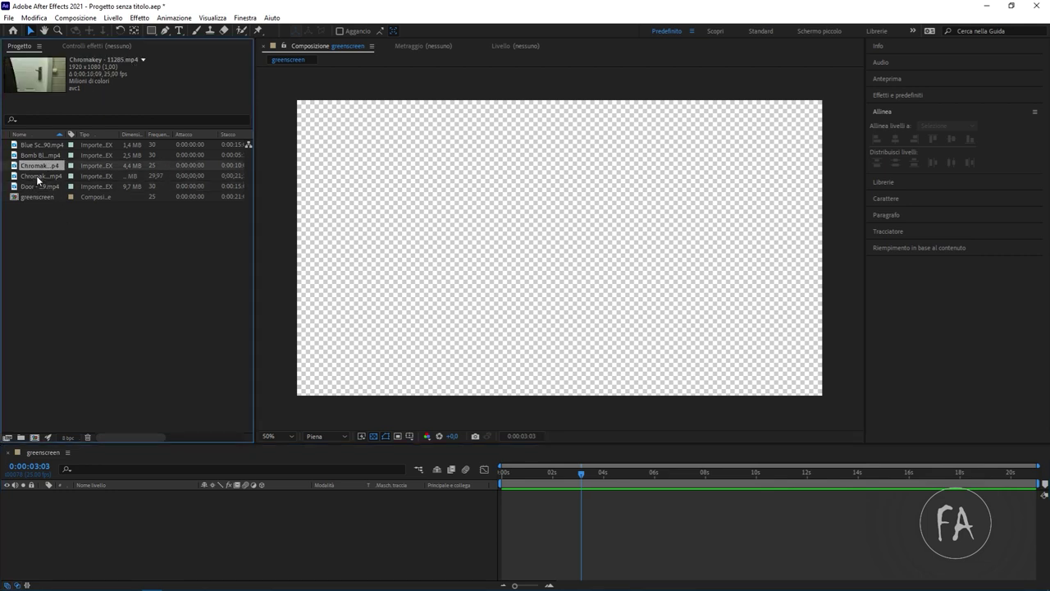
{"action": "left_click", "coordinate": [40, 187]}
{"action": "left_click_drag", "start_coordinate": [39, 187], "coordinate": [153, 543]}
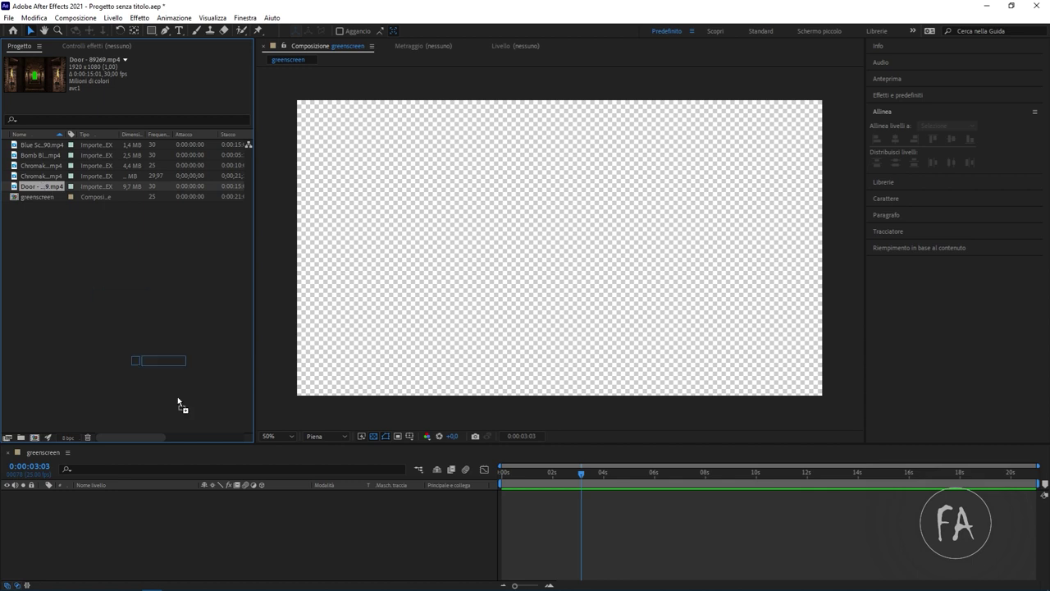
Scrub the corridor clip to check frames around 0:00:06:19 and 0:00:02:12.
{"action": "mouse_move", "coordinate": [535, 470]}
{"action": "left_mouse_down"}
{"action": "mouse_move", "coordinate": [710, 474]}
{"action": "mouse_move", "coordinate": [507, 452]}
{"action": "mouse_move", "coordinate": [745, 473]}
{"action": "mouse_move", "coordinate": [479, 464]}
{"action": "left_mouse_up"}
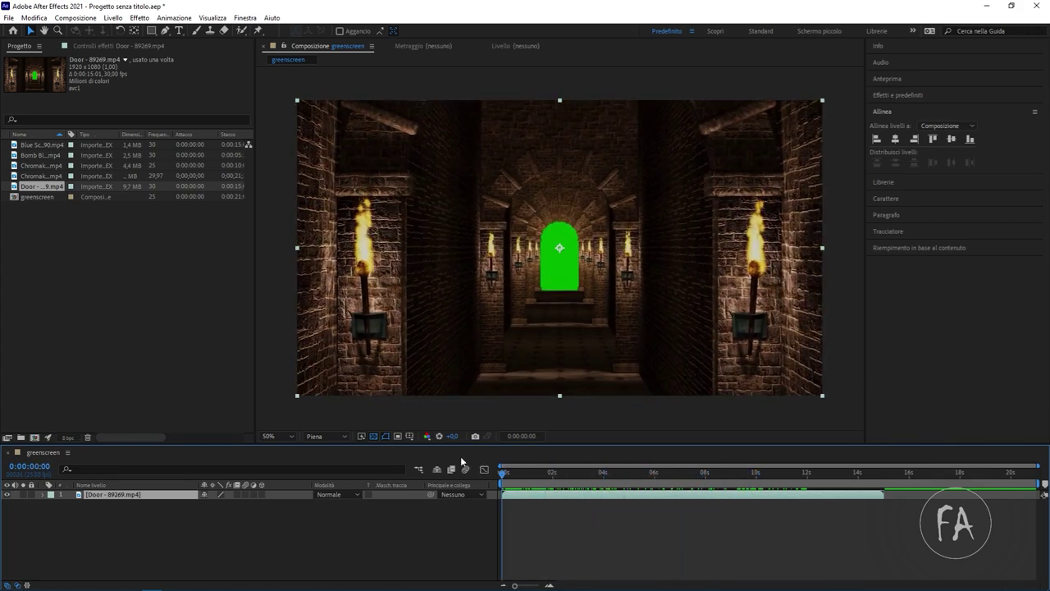
{"action": "mouse_move", "coordinate": [462, 462]}
{"action": "left_mouse_down"}
{"action": "mouse_move", "coordinate": [786, 482]}
{"action": "mouse_move", "coordinate": [478, 469]}
{"action": "left_mouse_up"}
{"action": "mouse_move", "coordinate": [551, 477]}
{"action": "left_mouse_down"}
{"action": "mouse_move", "coordinate": [680, 474]}
{"action": "mouse_move", "coordinate": [539, 469]}
{"action": "mouse_move", "coordinate": [723, 472]}
{"action": "mouse_move", "coordinate": [709, 492]}
{"action": "mouse_move", "coordinate": [683, 492]}
{"action": "left_mouse_up"}
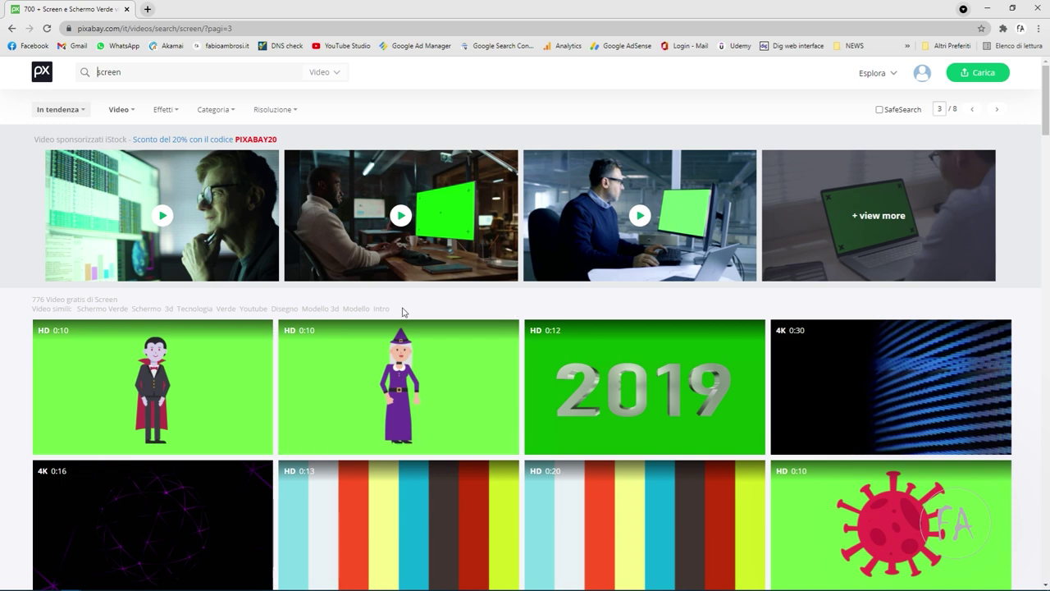
Browse the Pixabay green-screen results and open the 'Scrivania Computer Ufficio Intro' video page.
{"action": "scroll", "coordinate": [516, 352], "scroll_direction": "down", "scroll_amount": 3}
{"action": "scroll", "coordinate": [517, 356], "scroll_direction": "down", "scroll_amount": 2}
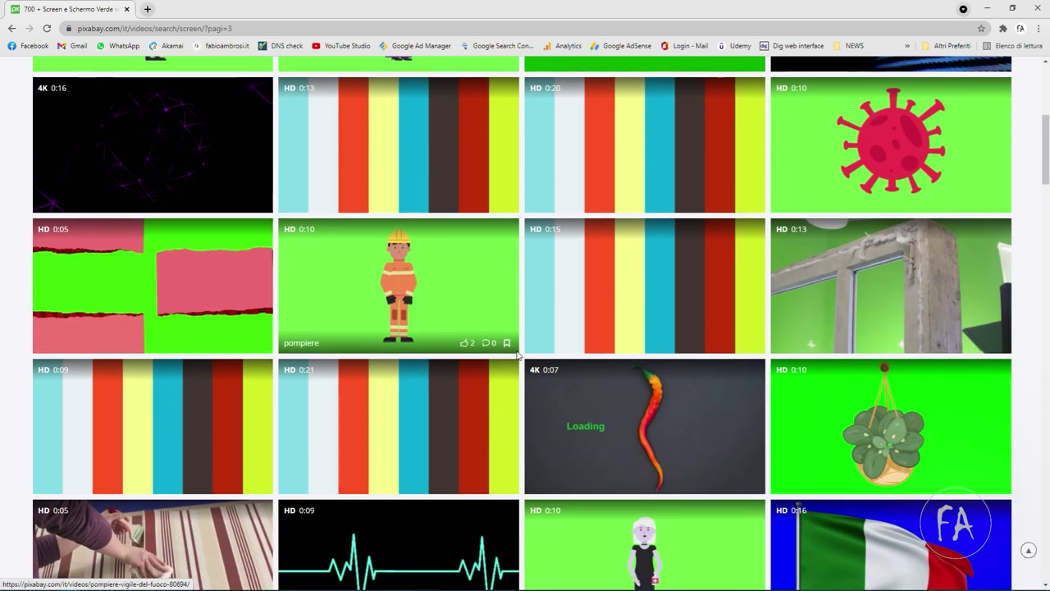
{"action": "scroll", "coordinate": [516, 352], "scroll_direction": "up", "scroll_amount": 5}
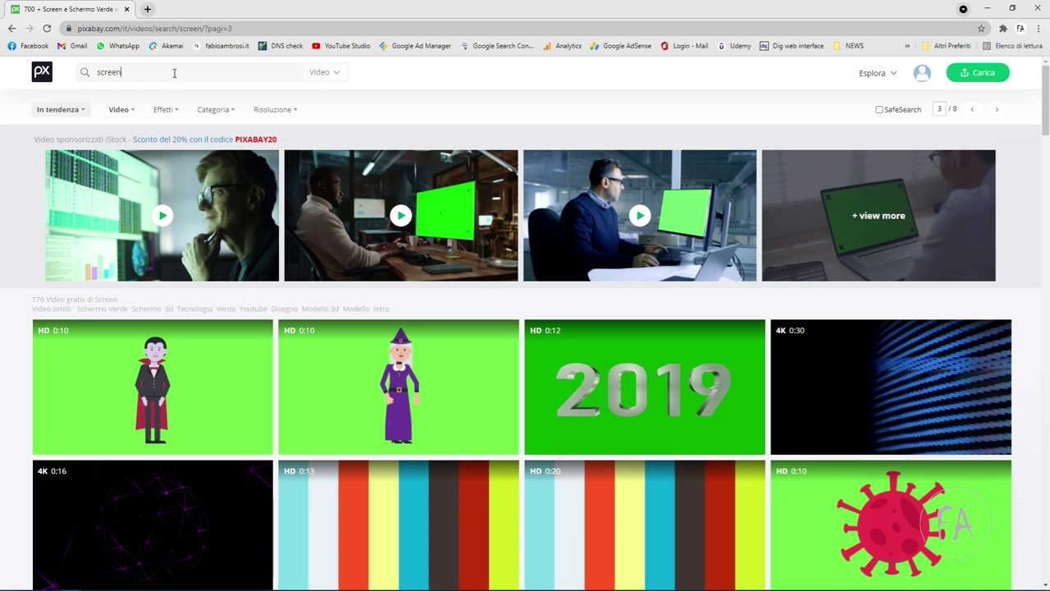
{"action": "scroll", "coordinate": [509, 347], "scroll_direction": "down", "scroll_amount": 4}
{"action": "scroll", "coordinate": [550, 291], "scroll_direction": "down", "scroll_amount": 4}
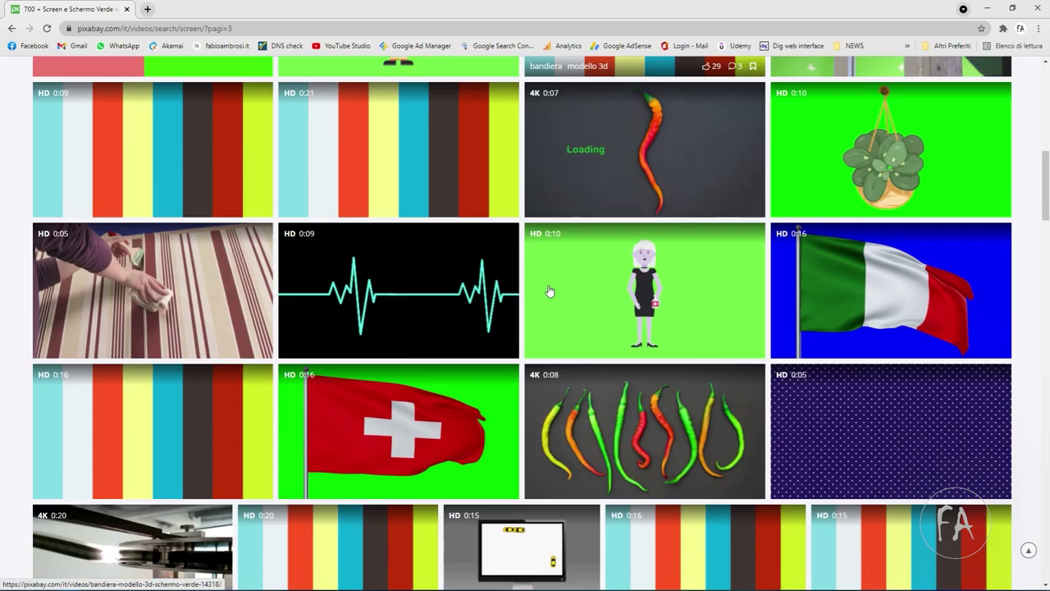
{"action": "scroll", "coordinate": [549, 292], "scroll_direction": "down", "scroll_amount": 2}
{"action": "scroll", "coordinate": [550, 291], "scroll_direction": "down", "scroll_amount": 3}
{"action": "scroll", "coordinate": [550, 289], "scroll_direction": "down", "scroll_amount": 1}
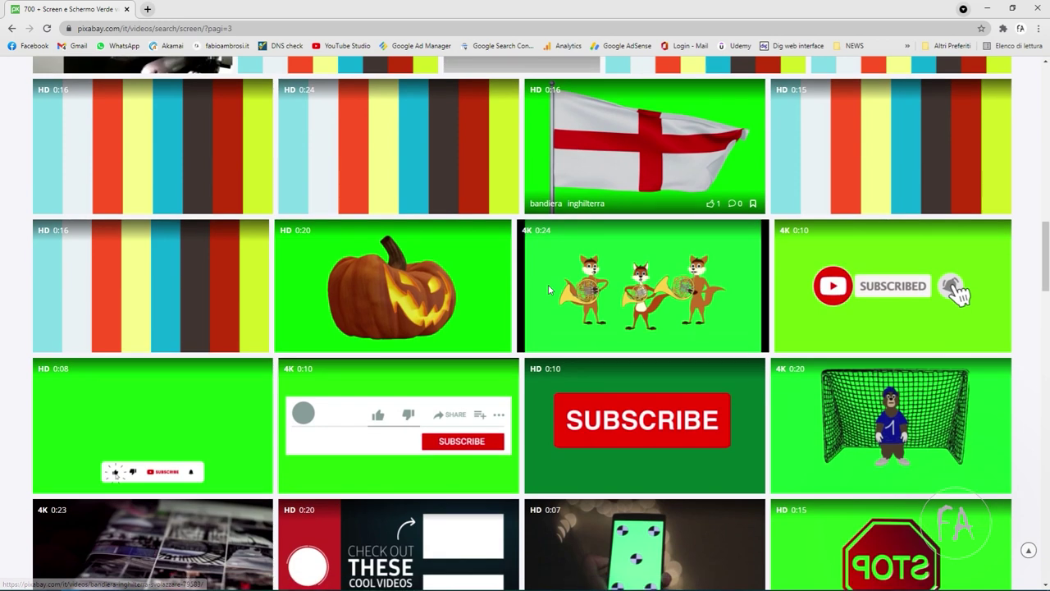
{"action": "scroll", "coordinate": [550, 288], "scroll_direction": "down", "scroll_amount": 2}
{"action": "scroll", "coordinate": [550, 292], "scroll_direction": "down", "scroll_amount": 2}
{"action": "mouse_move", "coordinate": [435, 349]}
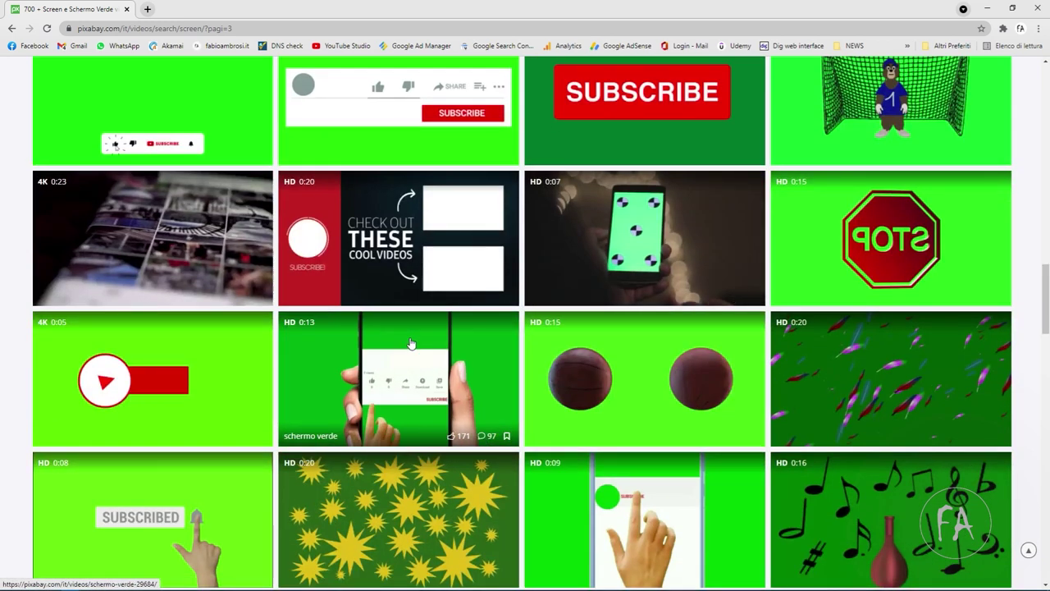
{"action": "scroll", "coordinate": [441, 354], "scroll_direction": "down", "scroll_amount": 2}
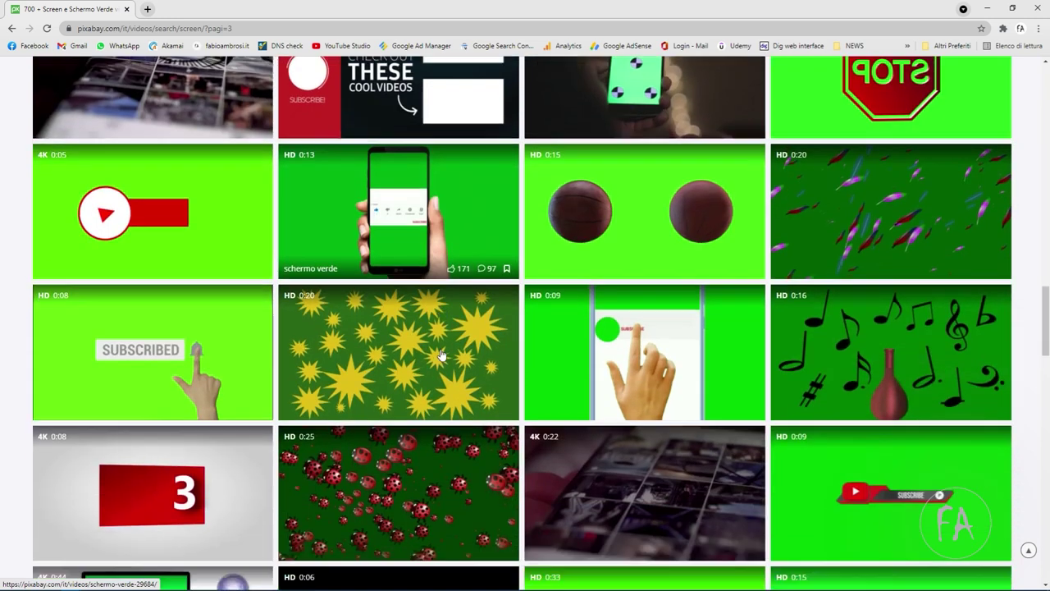
{"action": "scroll", "coordinate": [441, 354], "scroll_direction": "down", "scroll_amount": 1}
{"action": "mouse_move", "coordinate": [642, 333]}
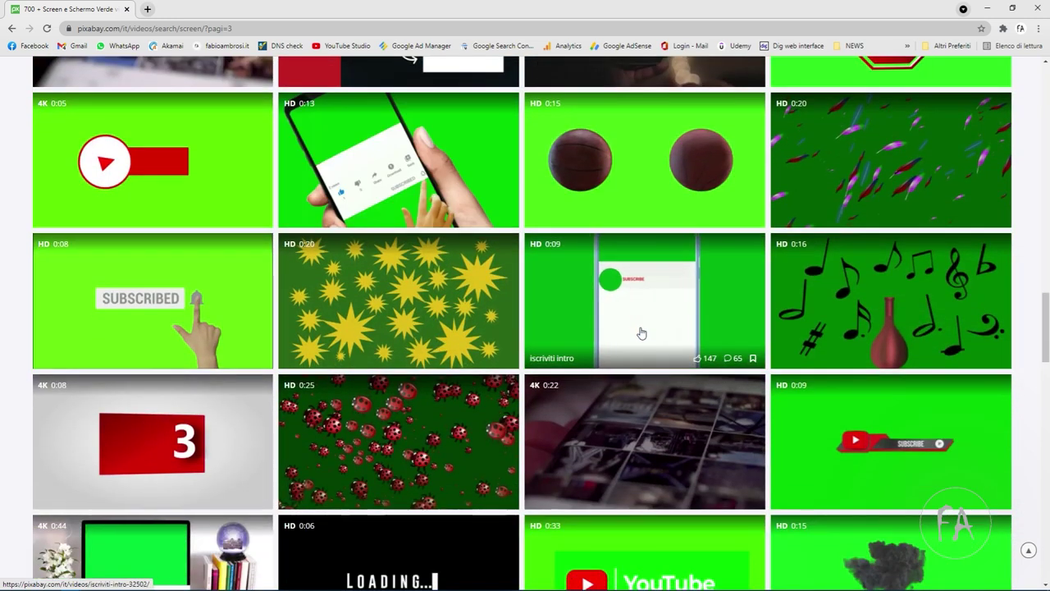
{"action": "scroll", "coordinate": [641, 332], "scroll_direction": "down", "scroll_amount": 3}
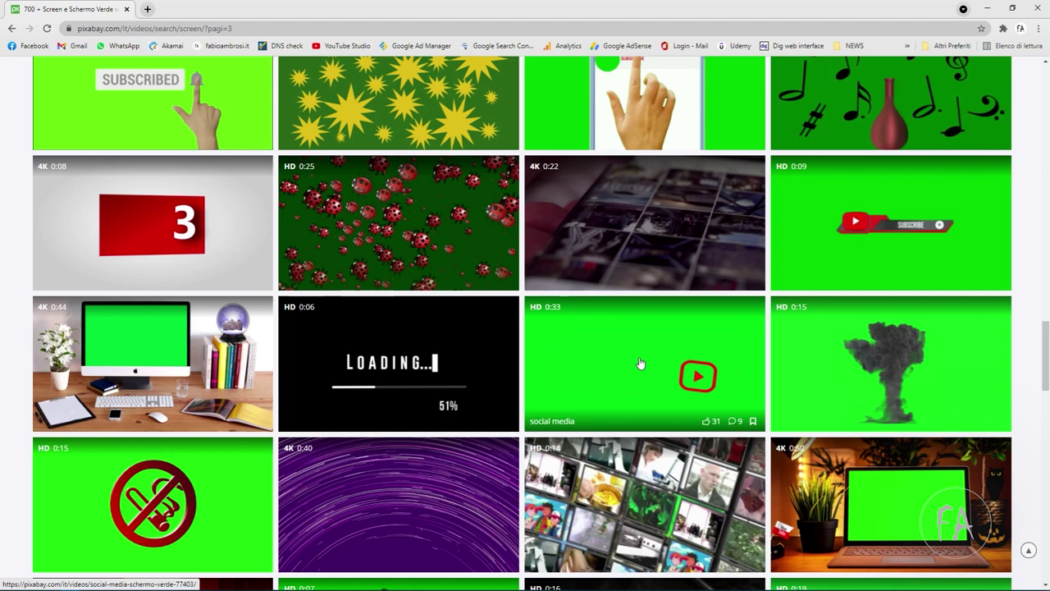
{"action": "scroll", "coordinate": [640, 363], "scroll_direction": "down", "scroll_amount": 3}
{"action": "mouse_move", "coordinate": [502, 365]}
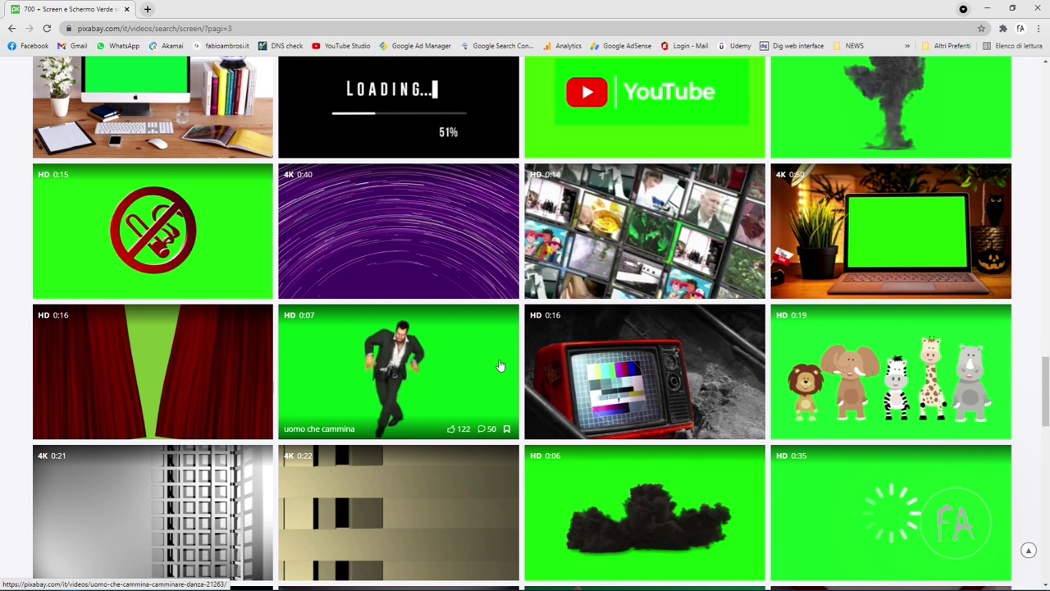
{"action": "scroll", "coordinate": [500, 365], "scroll_direction": "down", "scroll_amount": 1}
{"action": "mouse_move", "coordinate": [459, 364]}
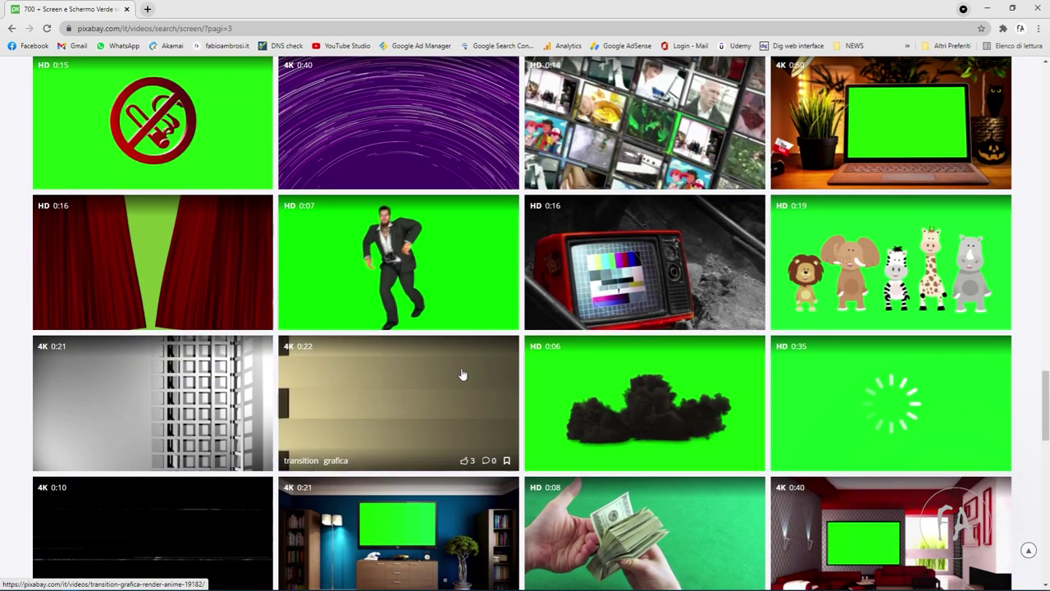
{"action": "mouse_move", "coordinate": [643, 406]}
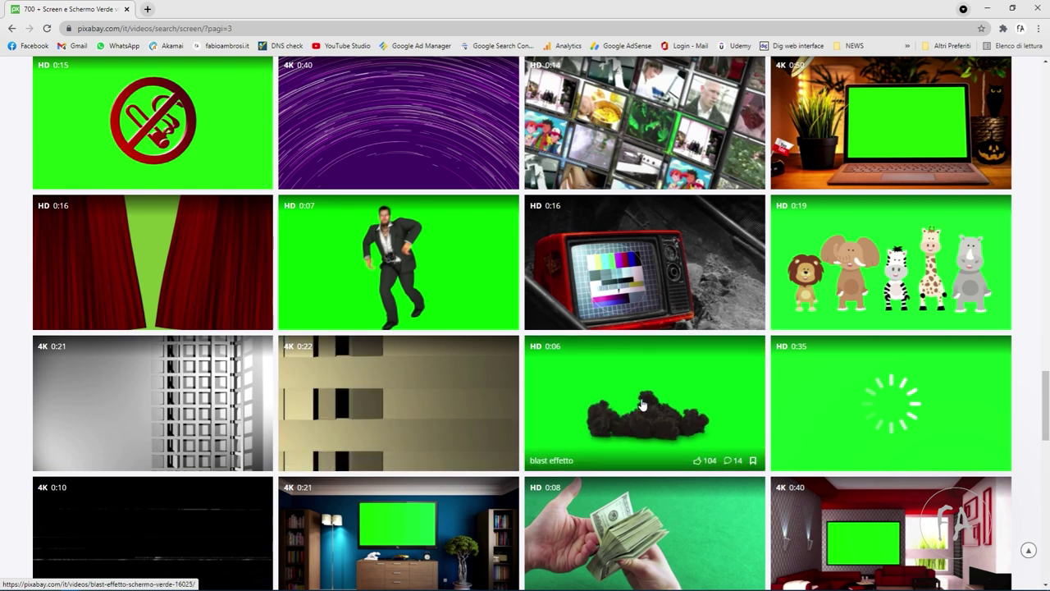
{"action": "scroll", "coordinate": [575, 402], "scroll_direction": "down", "scroll_amount": 2}
{"action": "mouse_move", "coordinate": [397, 377]}
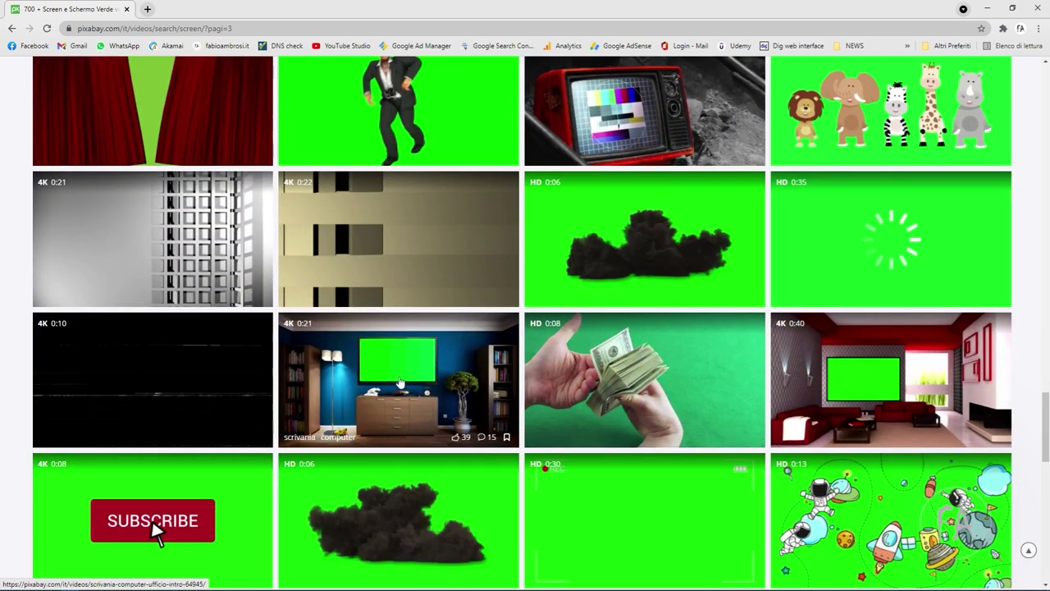
{"action": "left_click", "coordinate": [396, 376]}
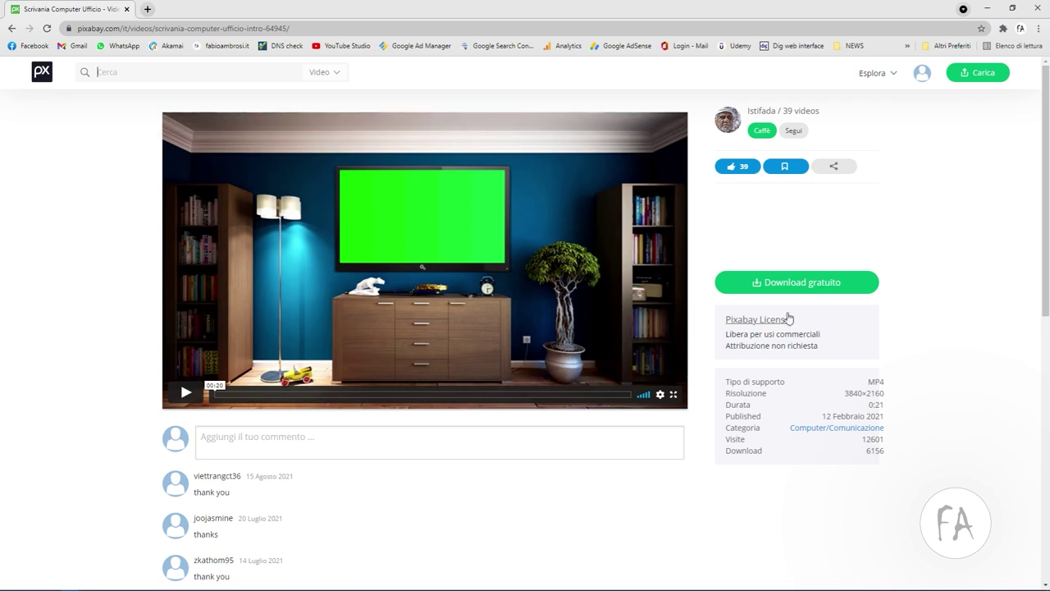
Save the Pixabay TV-room clip at 3840×2160 as Desk - 64945.mp4 in the Chroma folder.
{"action": "left_click", "coordinate": [771, 282]}
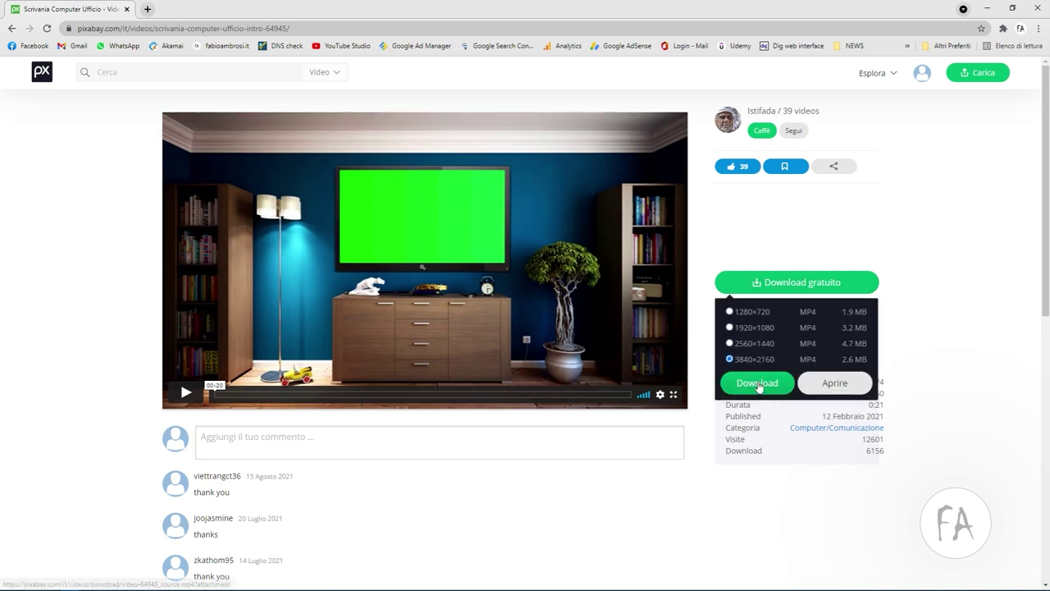
{"action": "left_click", "coordinate": [758, 384]}
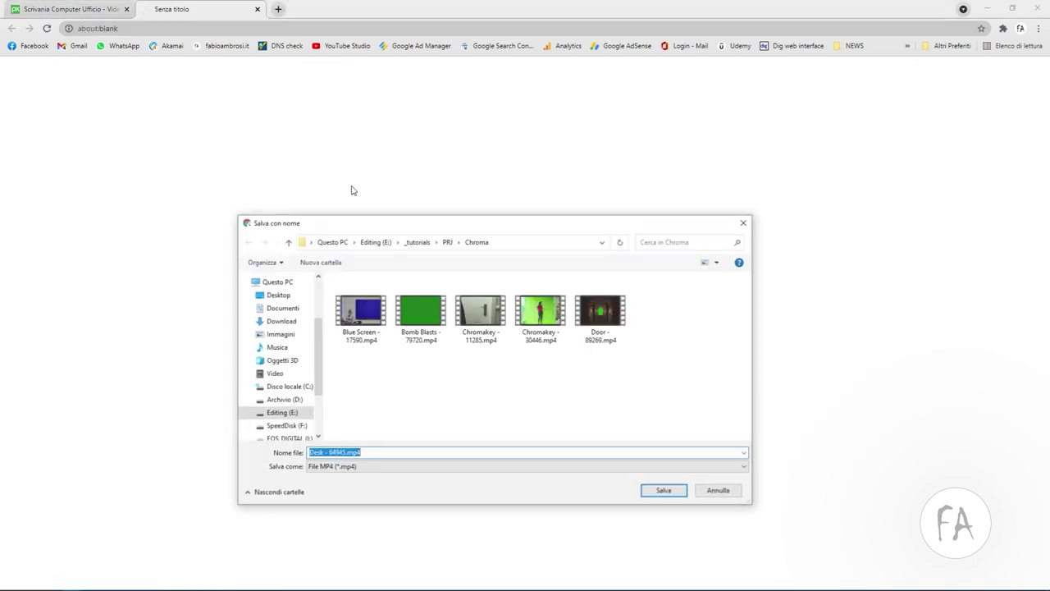
{"action": "left_click", "coordinate": [660, 487]}
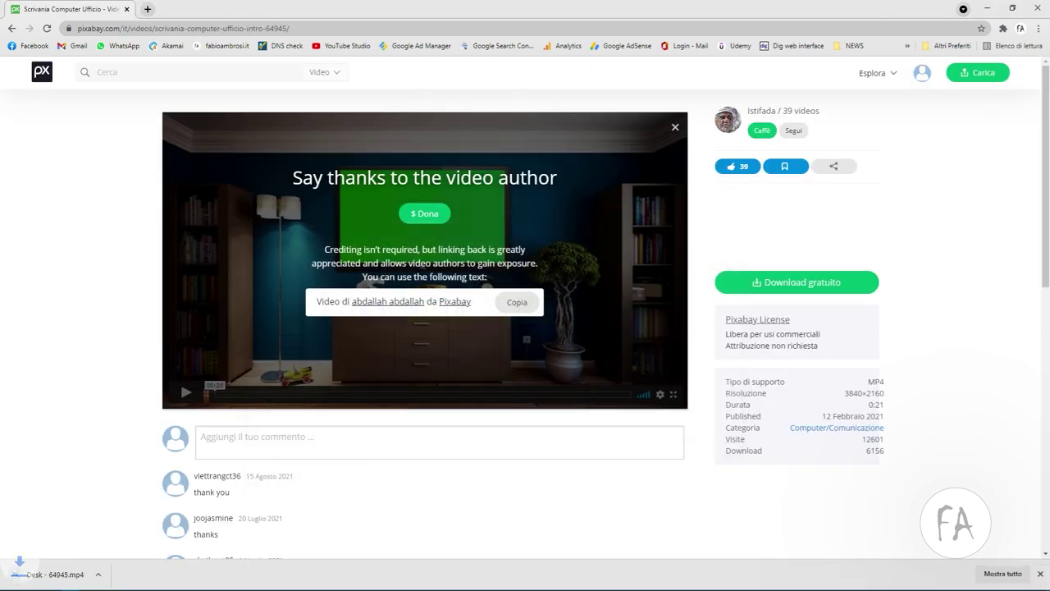
{"action": "left_click", "coordinate": [151, 582]}
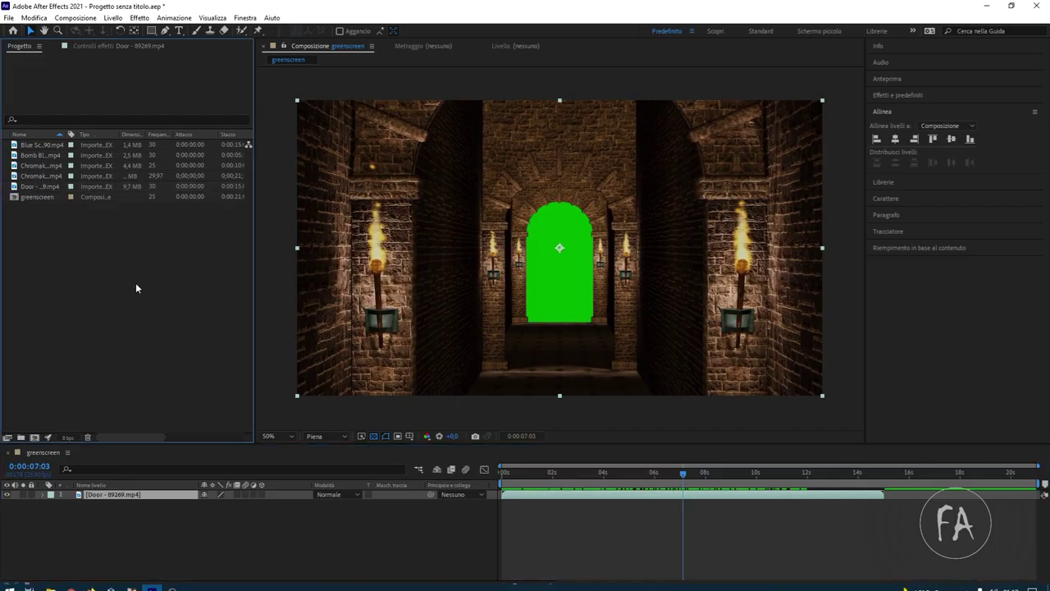
Import Desk - 64945.mp4 and swap it in for the Door layer in the greenscreen composition.
{"action": "double_click", "coordinate": [230, 250]}
{"action": "double_click", "coordinate": [721, 312]}
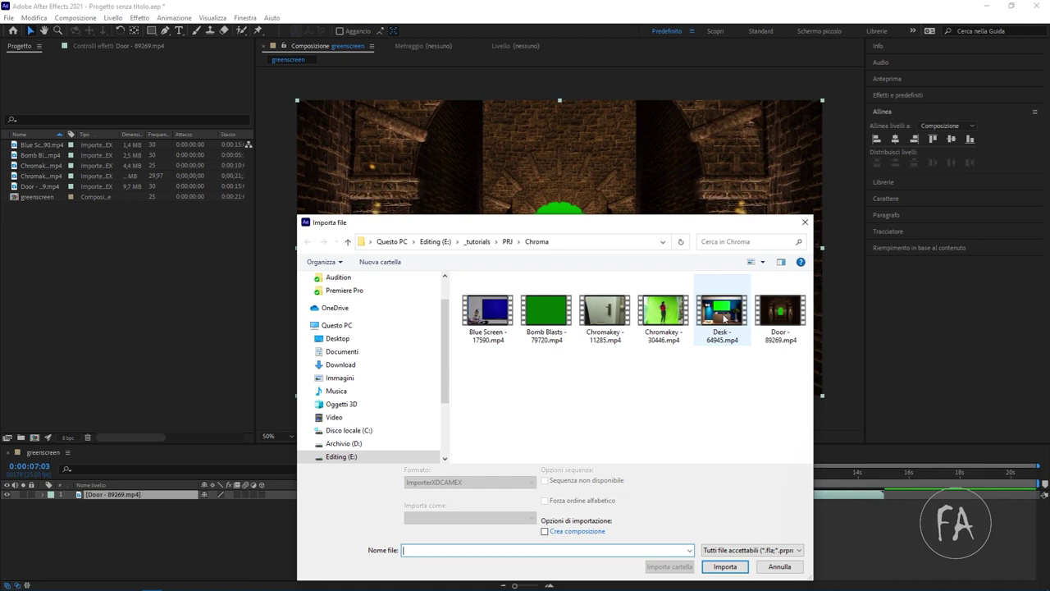
{"action": "left_click", "coordinate": [114, 494]}
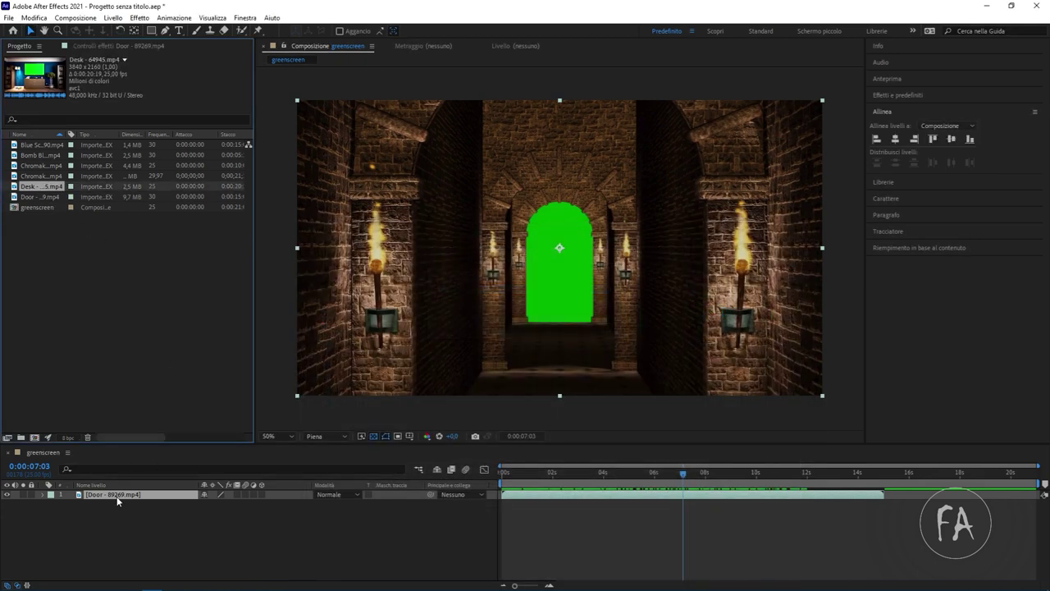
{"action": "key", "text": "Delete"}
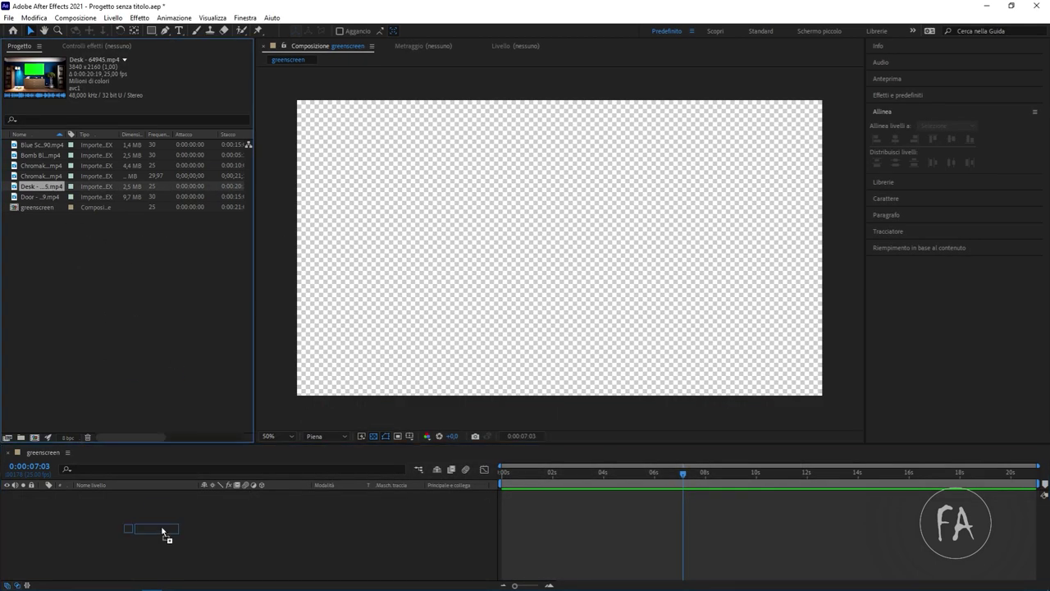
{"action": "left_click_drag", "start_coordinate": [47, 184], "coordinate": [160, 526]}
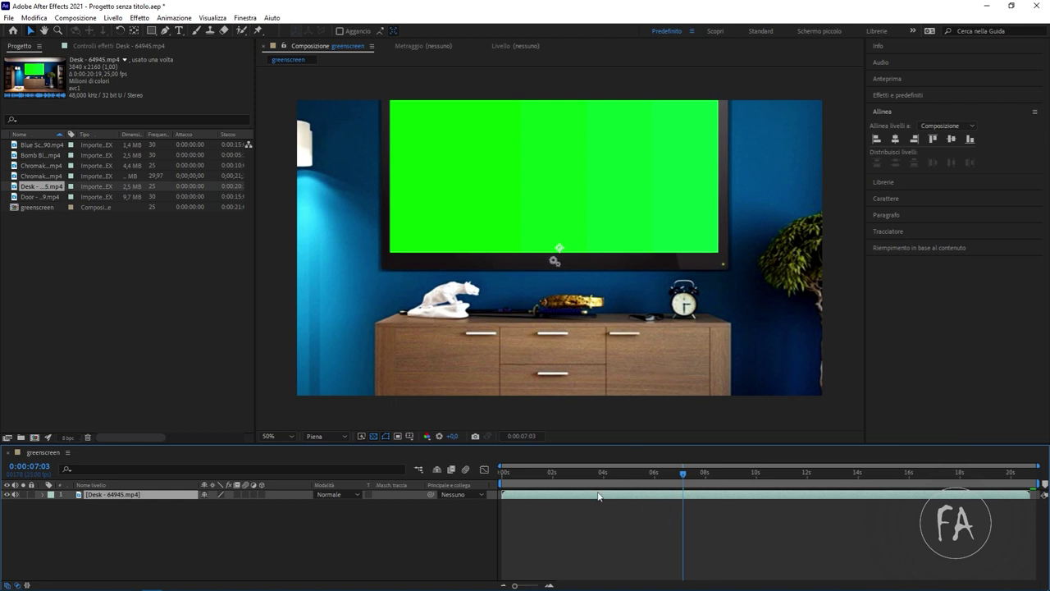
Scale the Desk layer down to 51% so the whole room fits the frame.
{"action": "key", "text": "s"}
{"action": "left_click_drag", "start_coordinate": [219, 504], "coordinate": [195, 507]}
{"action": "key", "text": "Return"}
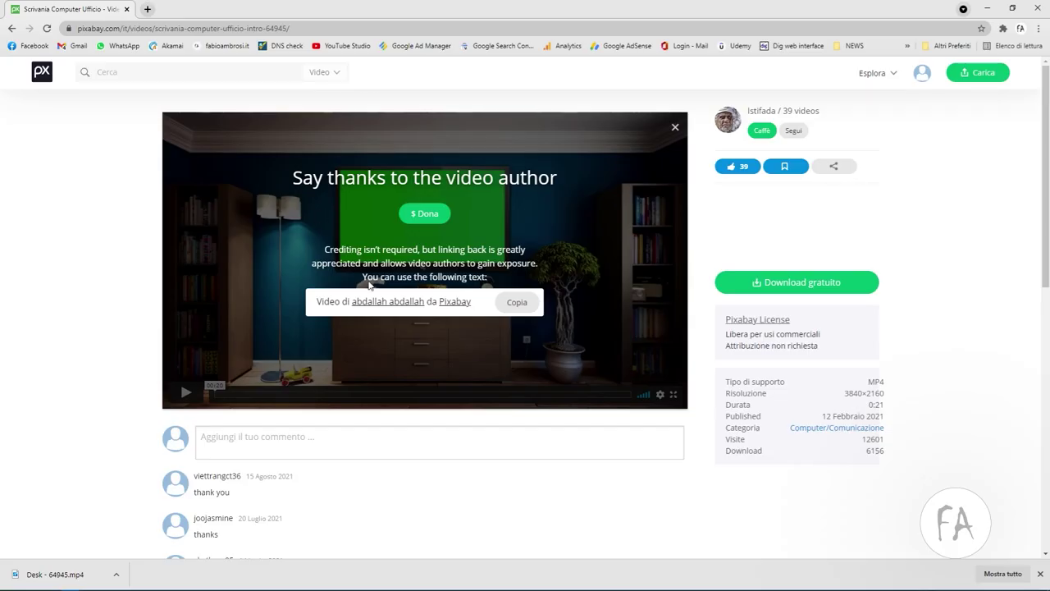
Search Pixabay for 'mountains' videos and browse the results.
{"action": "left_click", "coordinate": [268, 77]}
{"action": "type", "text": "mountai"}
{"action": "type", "text": "ns"}
{"action": "key", "text": "Return"}
{"action": "scroll", "coordinate": [582, 284], "scroll_direction": "down", "scroll_amount": 3}
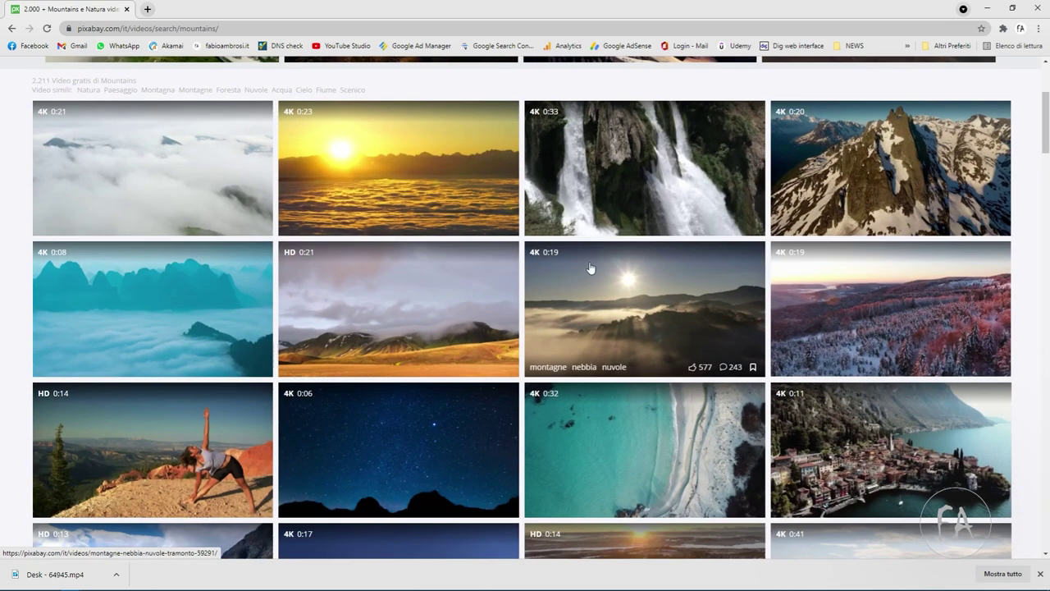
{"action": "scroll", "coordinate": [317, 188], "scroll_direction": "up", "scroll_amount": 3}
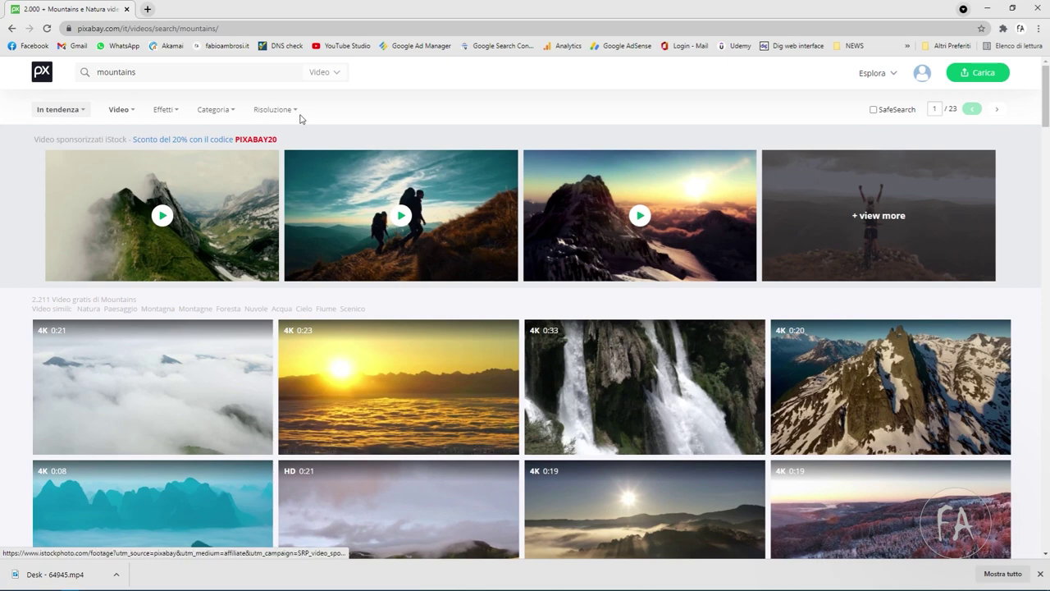
{"action": "left_click", "coordinate": [344, 77]}
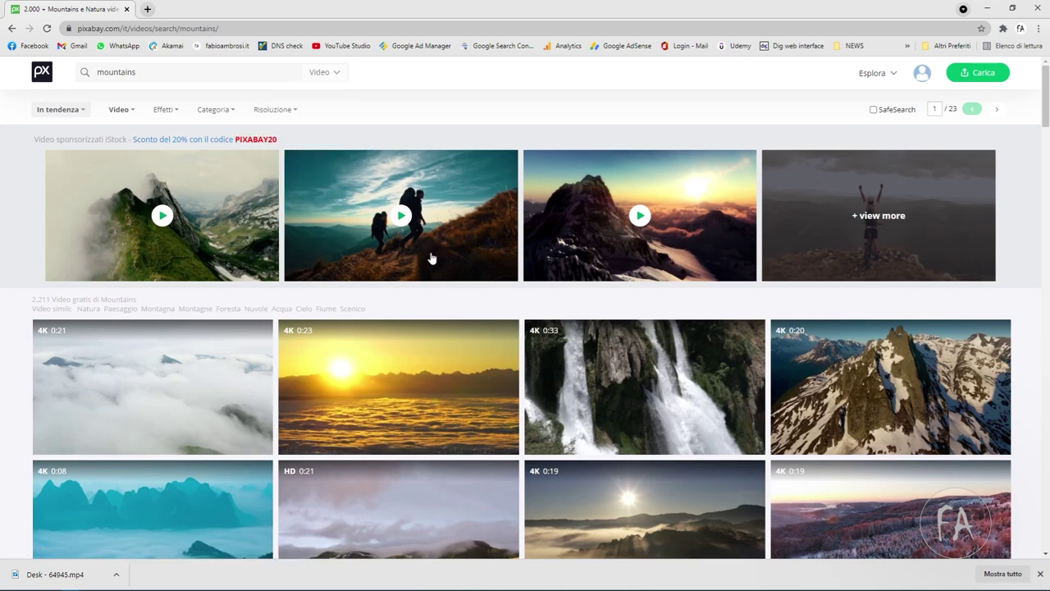
{"action": "scroll", "coordinate": [431, 258], "scroll_direction": "down", "scroll_amount": 5}
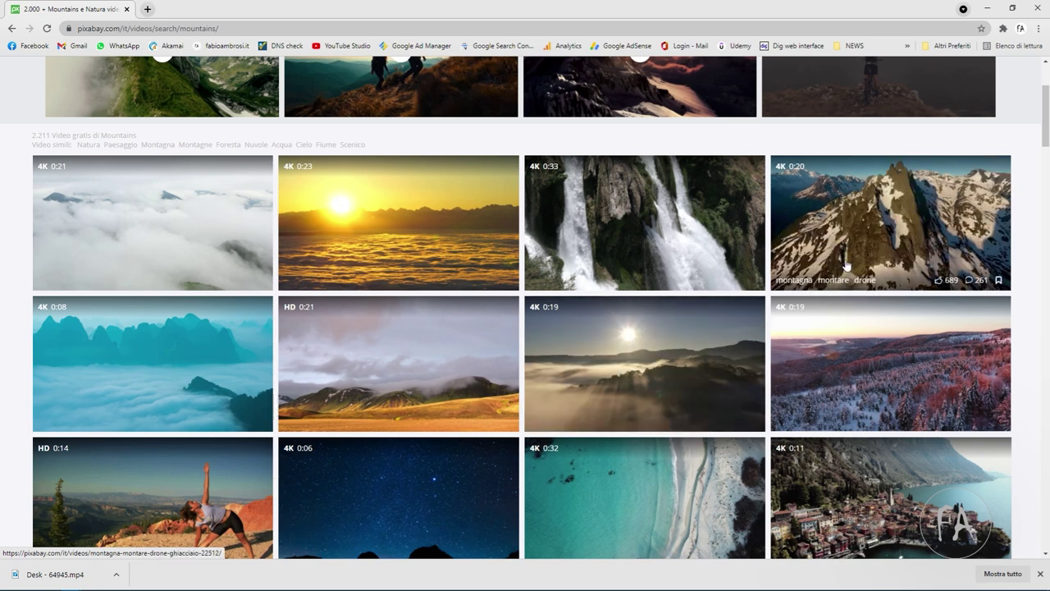
Download the sunrise-over-clouds clip at 3840×2160 as Sunrise - 7127.mp4 into the Chroma folder.
{"action": "left_click", "coordinate": [443, 248]}
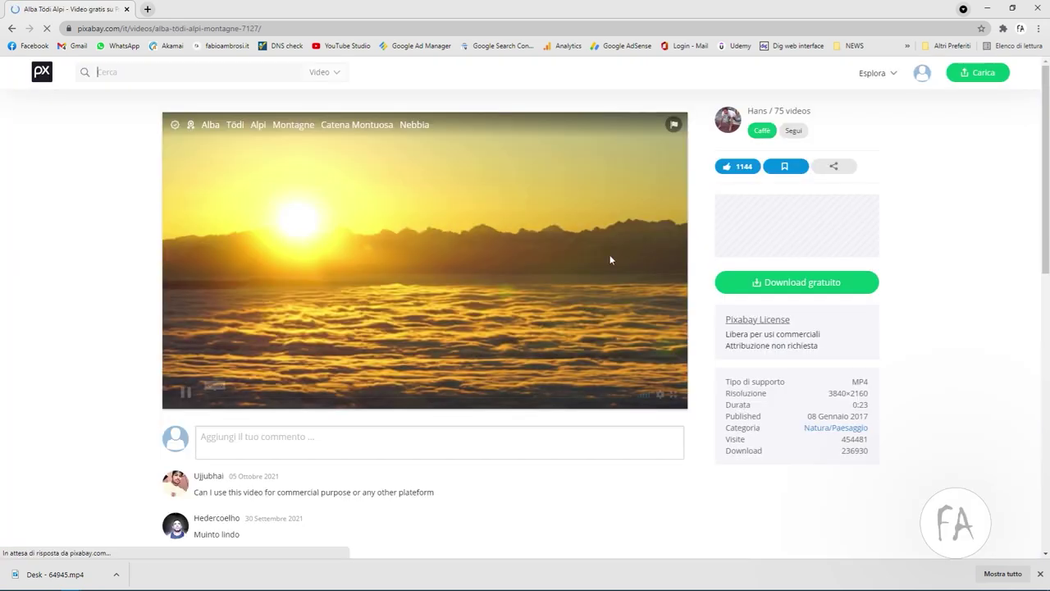
{"action": "left_click", "coordinate": [763, 282]}
{"action": "left_click", "coordinate": [754, 359]}
{"action": "left_click", "coordinate": [757, 382]}
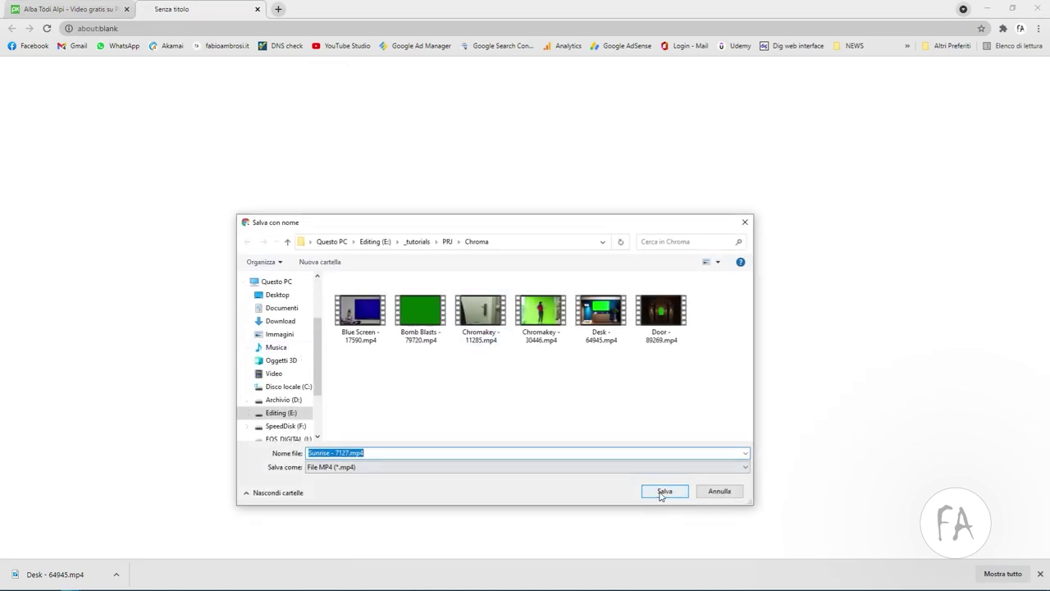
{"action": "left_click", "coordinate": [665, 490]}
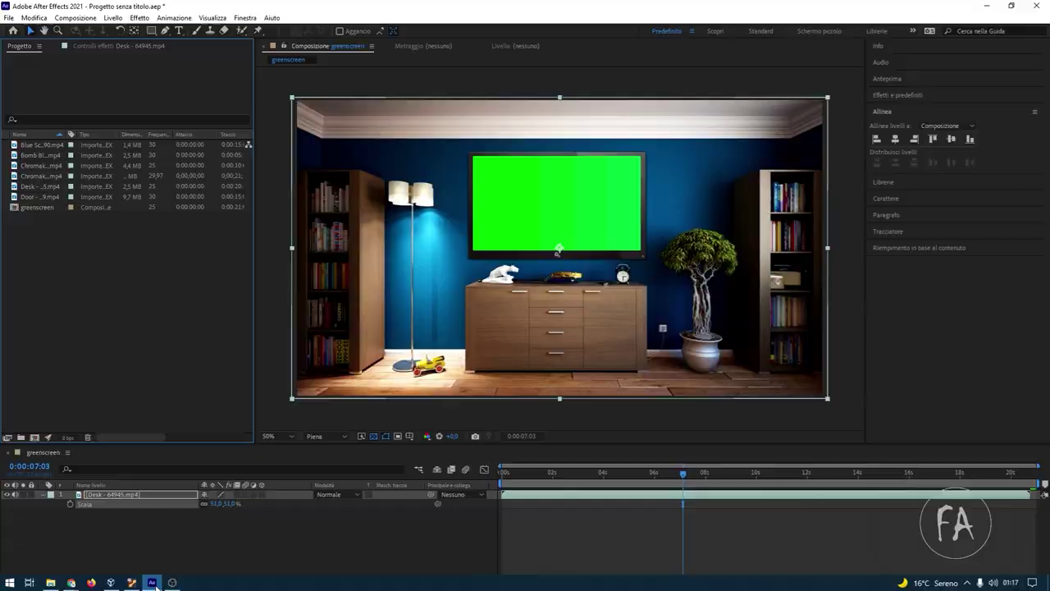
Import Sunrise - 7127.mp4 and place it as a layer beneath Desk in the greenscreen composition.
{"action": "double_click", "coordinate": [149, 275]}
{"action": "double_click", "coordinate": [487, 370]}
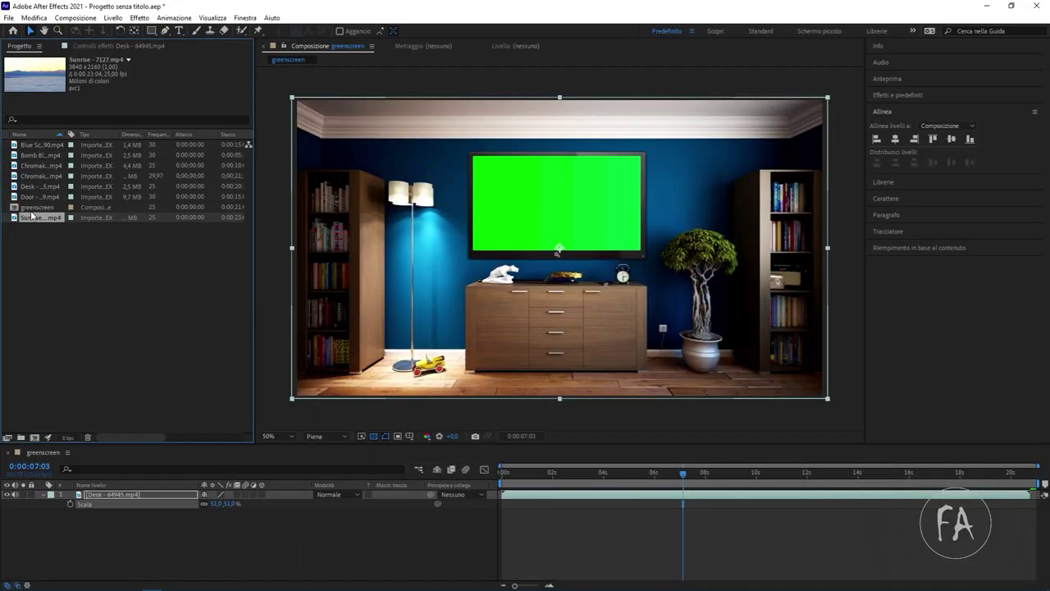
{"action": "left_click_drag", "start_coordinate": [33, 219], "coordinate": [118, 532]}
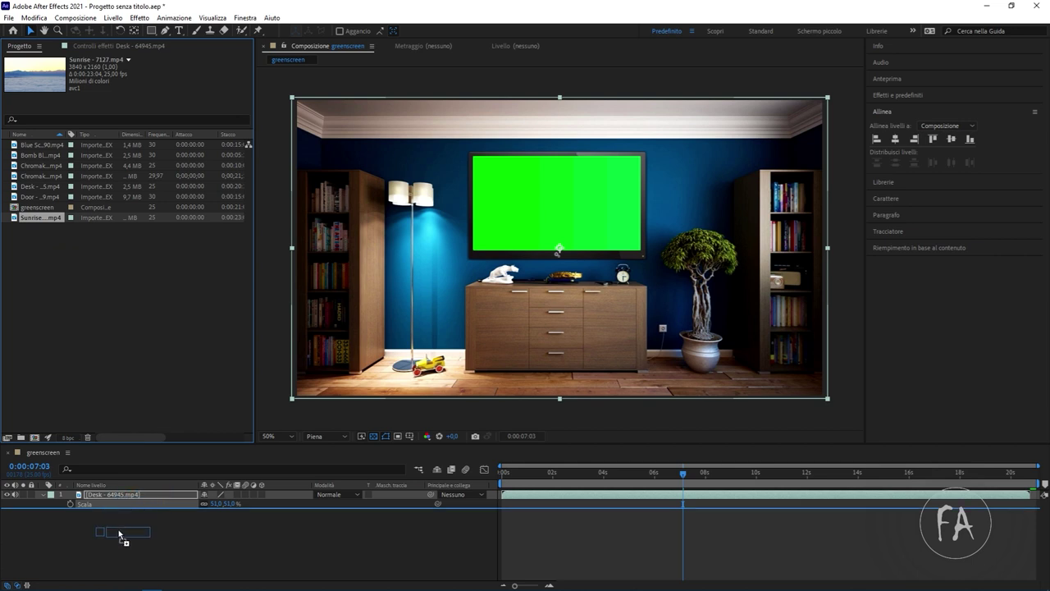
{"action": "left_click_drag", "start_coordinate": [118, 529], "coordinate": [118, 529]}
{"action": "left_click", "coordinate": [111, 496]}
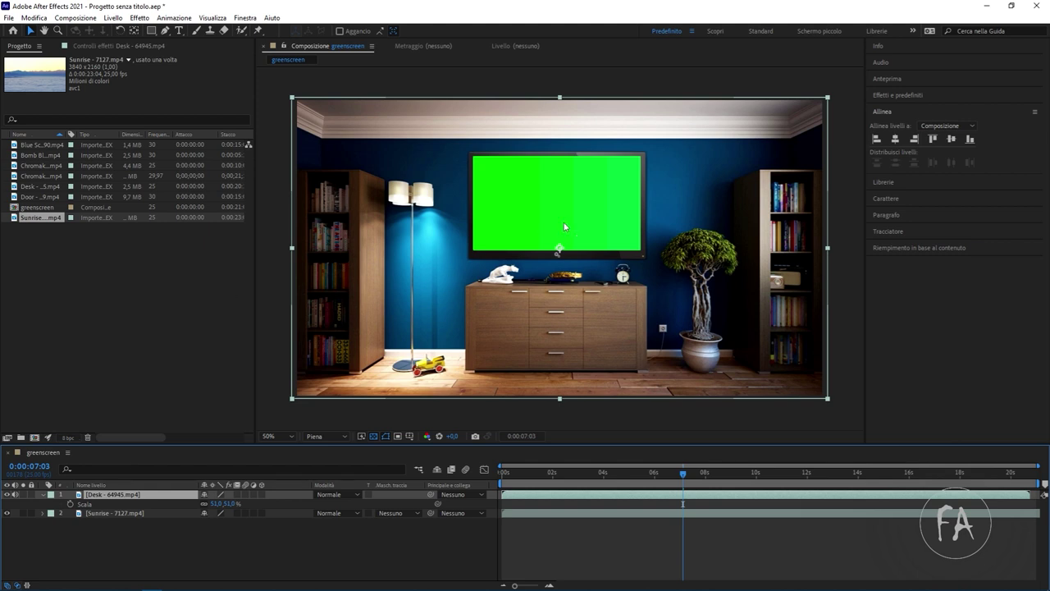
{"action": "left_click", "coordinate": [154, 47]}
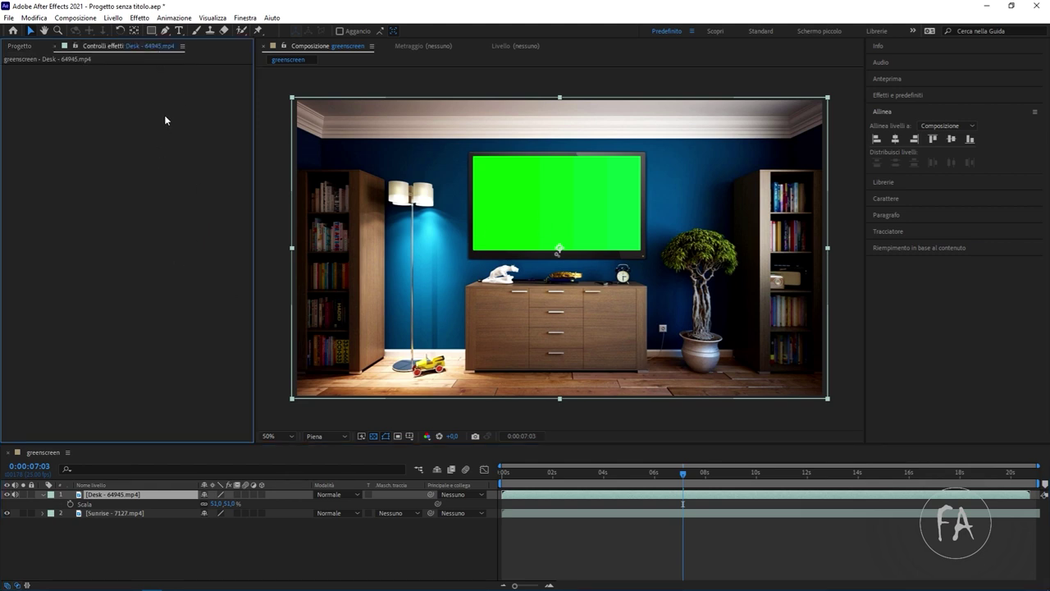
Apply Keylight (1.2) to the Desk layer, sampling the TV's green screen as Screen Colour.
{"action": "right_click", "coordinate": [165, 120]}
{"action": "mouse_move", "coordinate": [340, 92]}
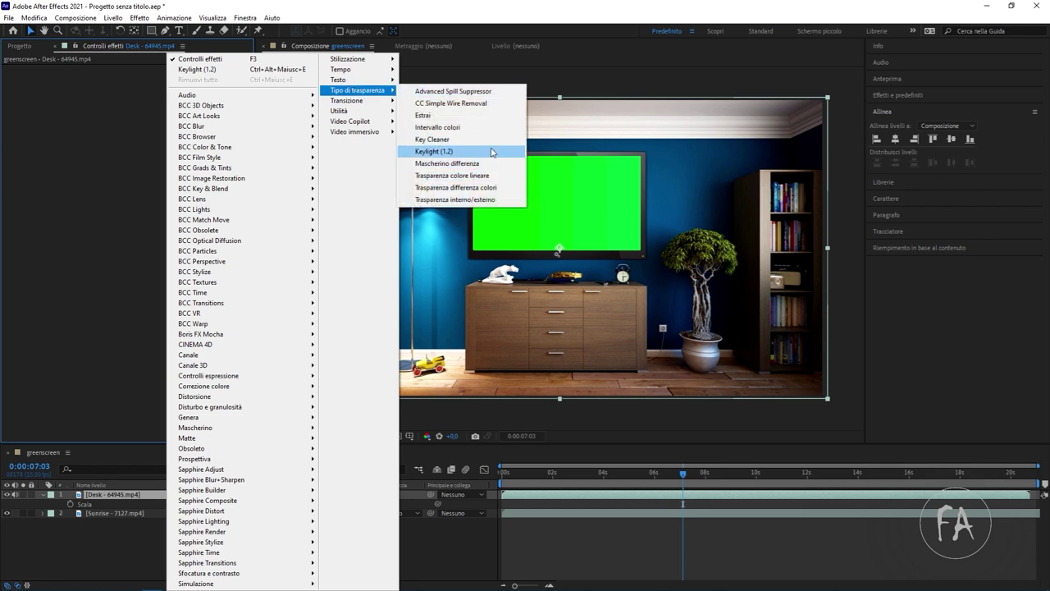
{"action": "left_click", "coordinate": [492, 152]}
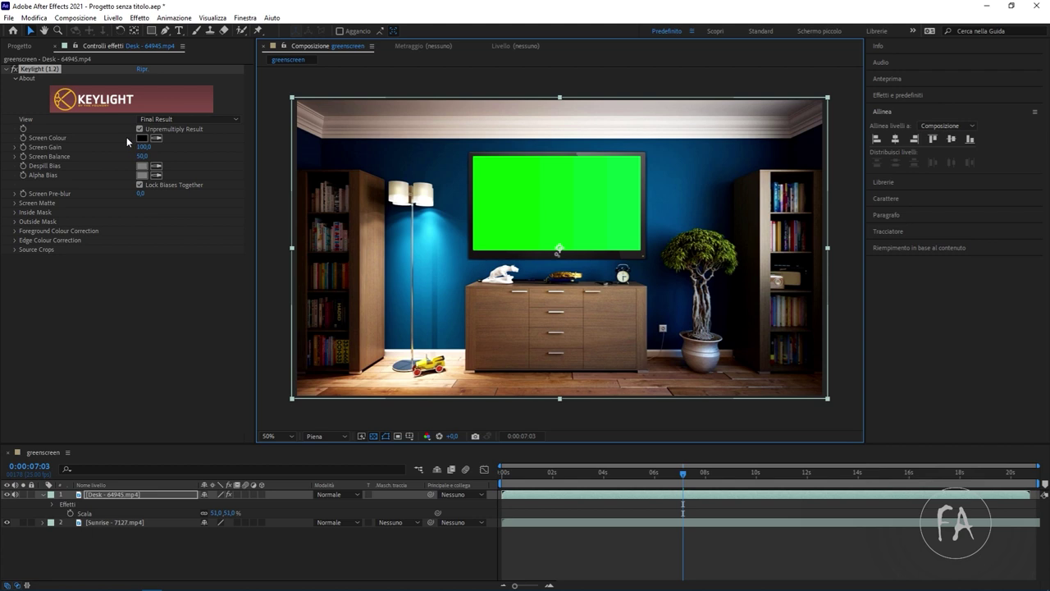
{"action": "left_click", "coordinate": [155, 138]}
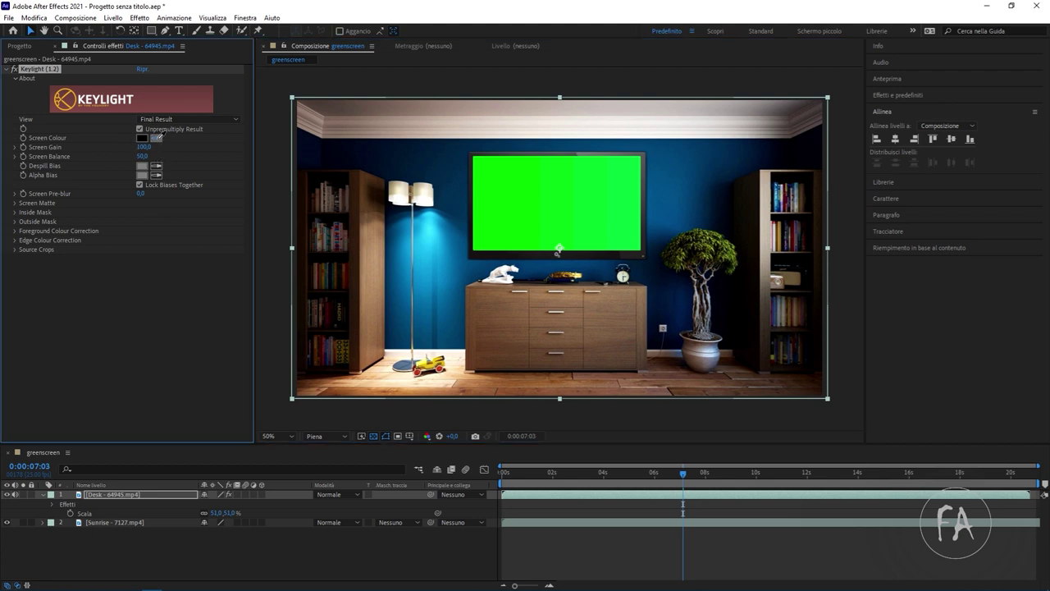
{"action": "left_click", "coordinate": [541, 191]}
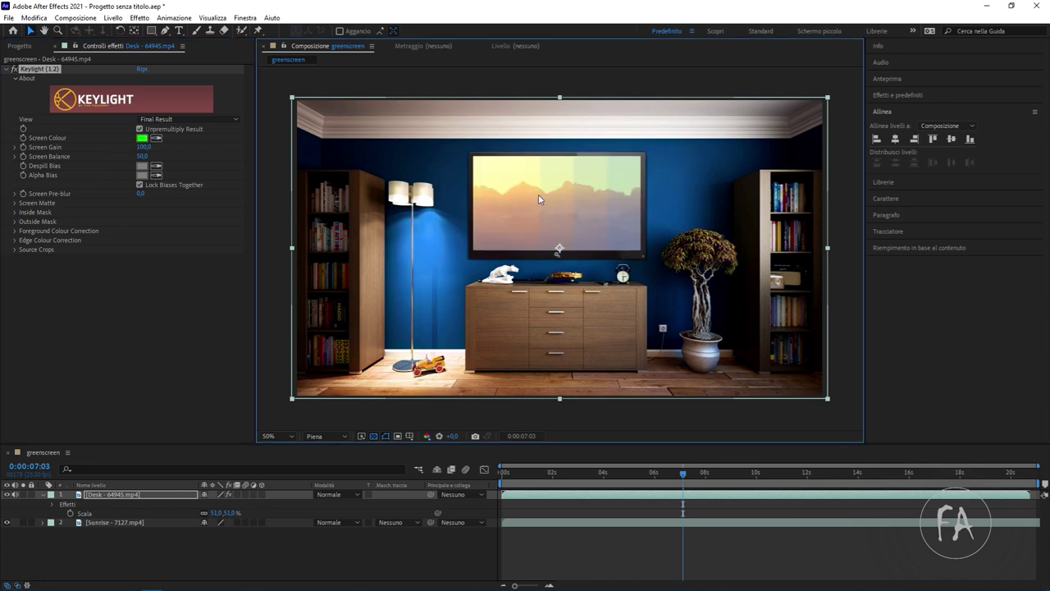
Scale the Sunrise layer to about 19% and move it up into the TV screen.
{"action": "left_click", "coordinate": [111, 520]}
{"action": "key", "text": "s"}
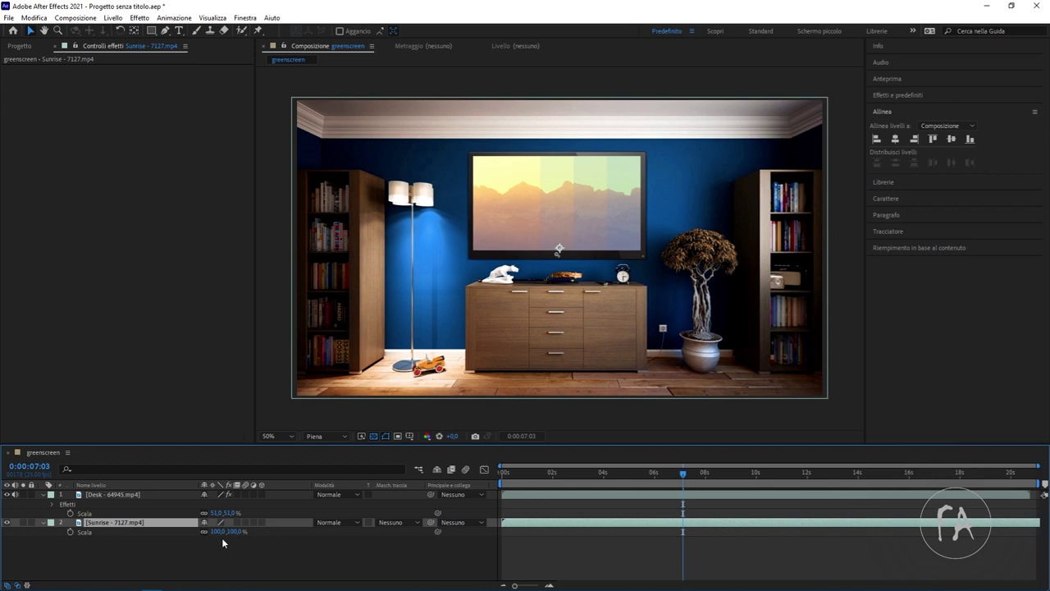
{"action": "left_click_drag", "start_coordinate": [218, 531], "coordinate": [186, 536]}
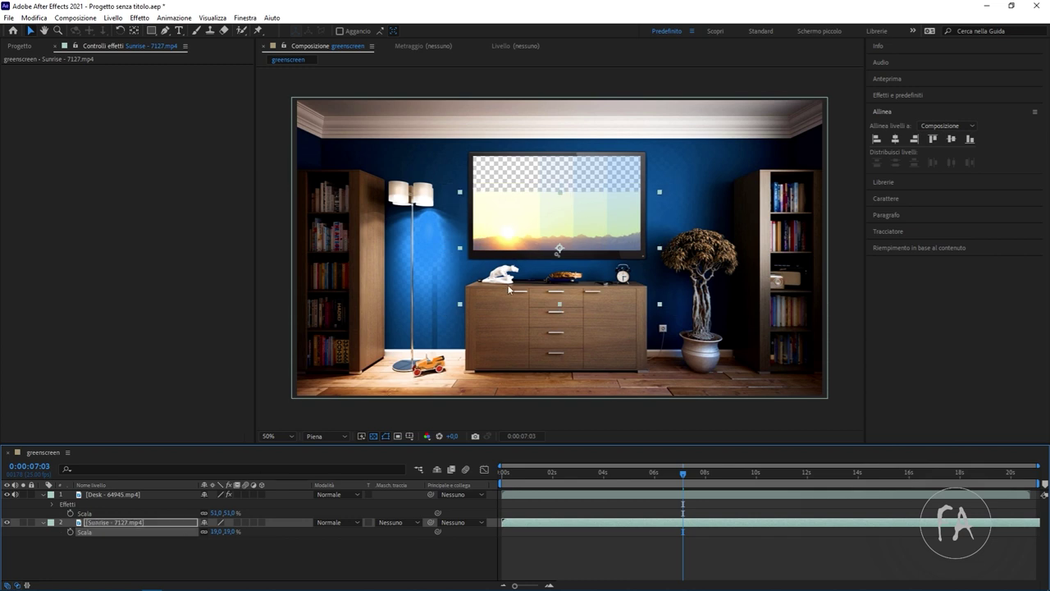
{"action": "left_click_drag", "start_coordinate": [518, 220], "coordinate": [514, 180]}
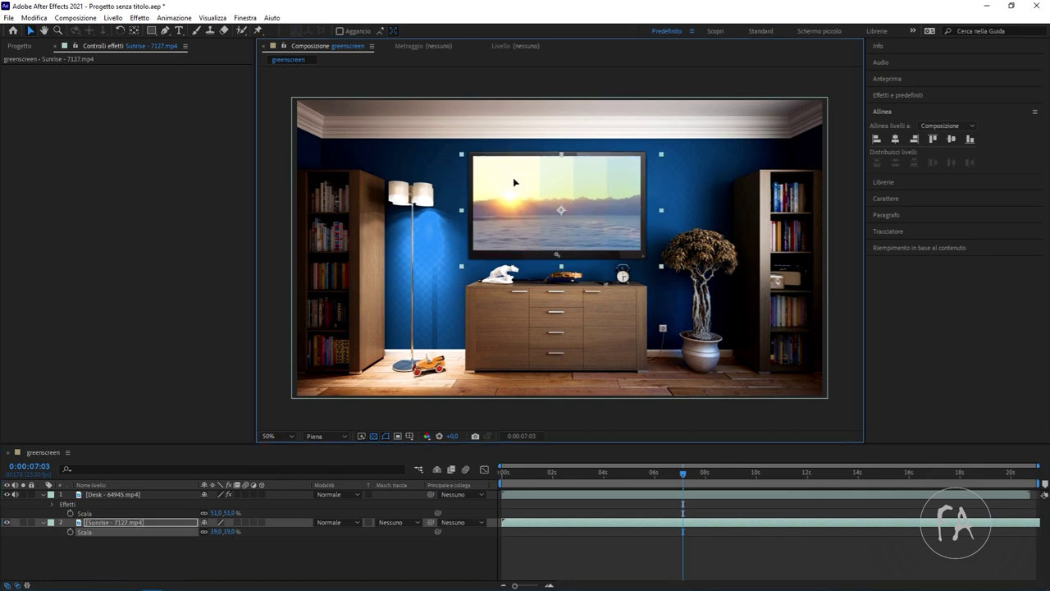
Scrub the timeline around 0:00:05:14 to check the sunrise inside the TV.
{"action": "left_click", "coordinate": [526, 472]}
{"action": "left_click_drag", "start_coordinate": [553, 480], "coordinate": [616, 475]}
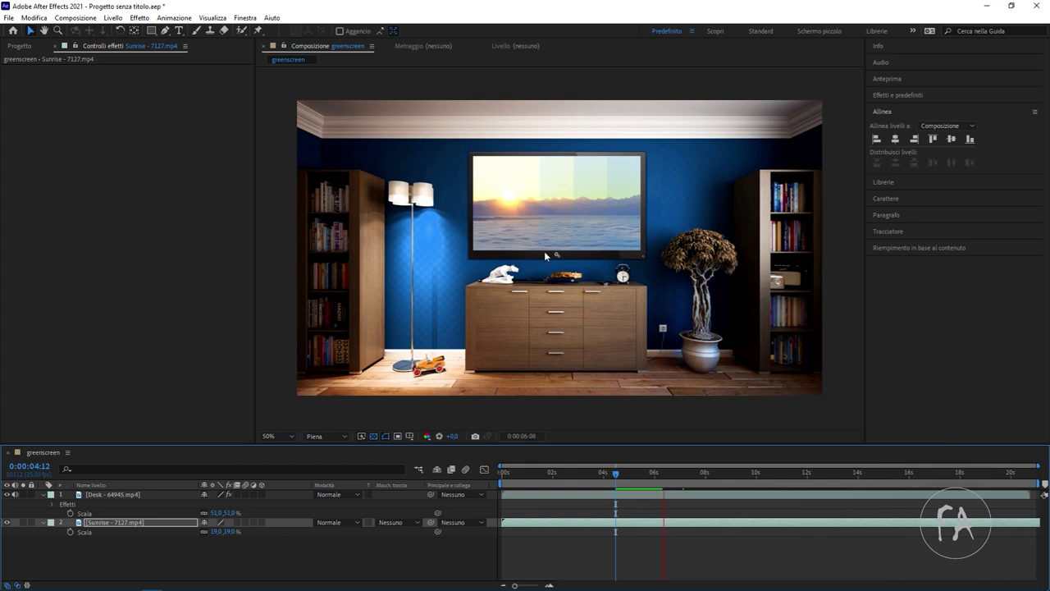
{"action": "left_click", "coordinate": [644, 473]}
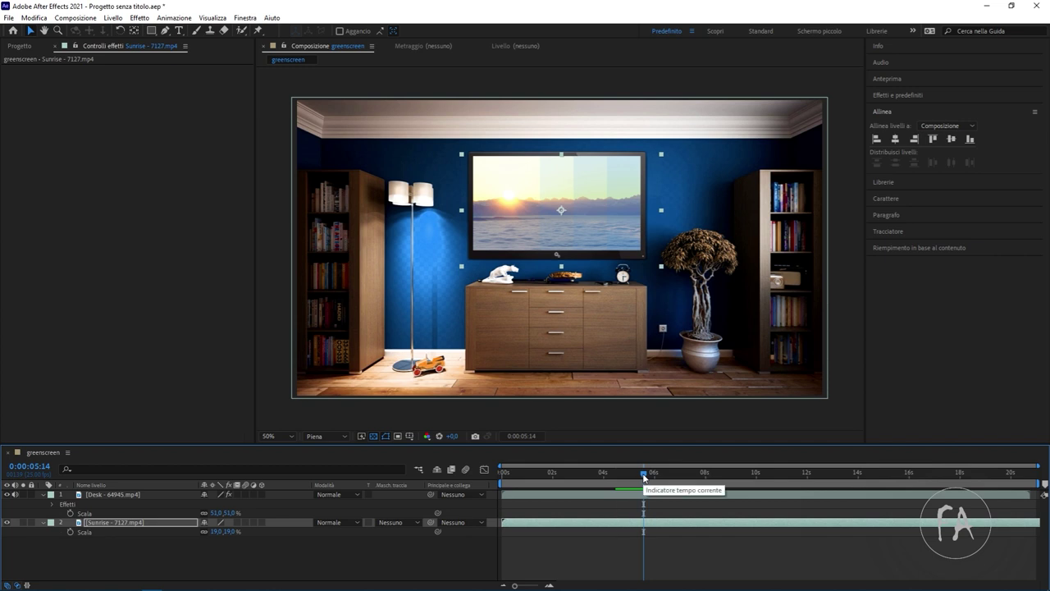
{"action": "left_click_drag", "start_coordinate": [644, 473], "coordinate": [648, 472]}
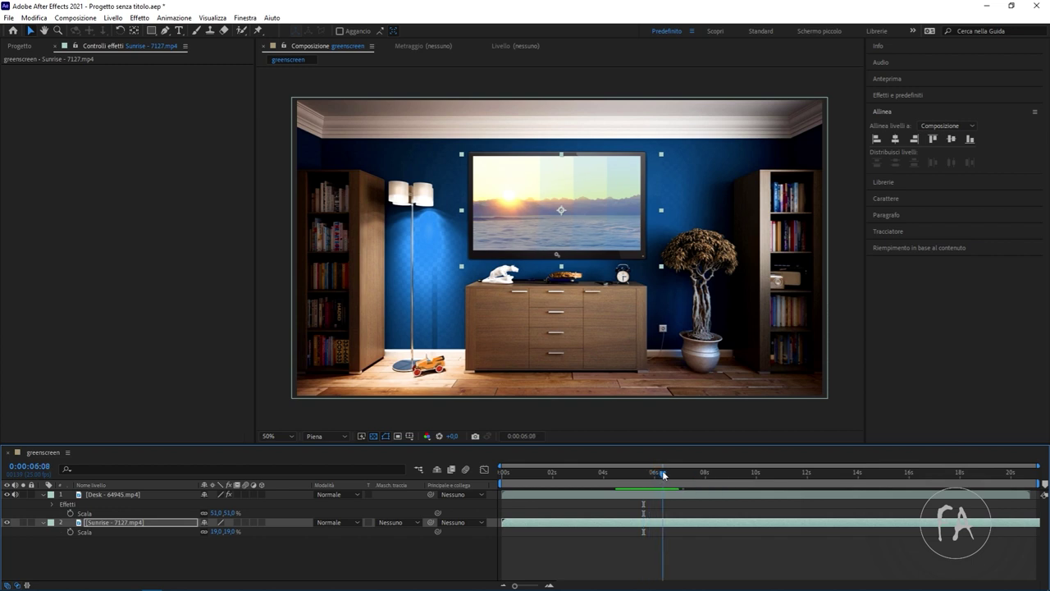
Replace the Desk and Sunrise layers with Chromakey - 11285.mp4 scaled to 108%.
{"action": "left_click", "coordinate": [105, 495]}
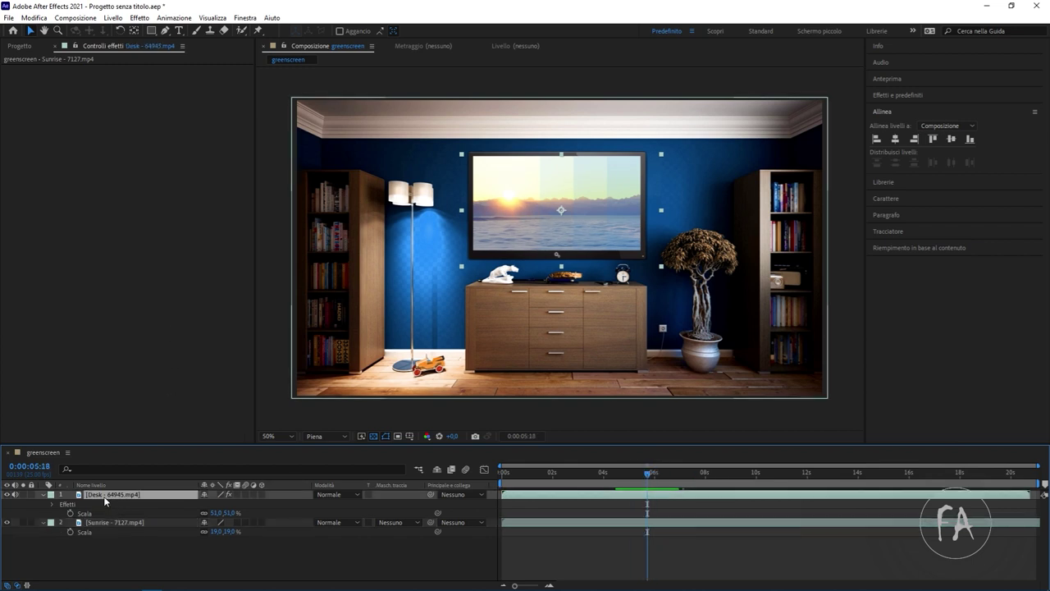
{"action": "key", "text": "Delete"}
{"action": "left_click", "coordinate": [100, 495]}
{"action": "key", "text": "Delete"}
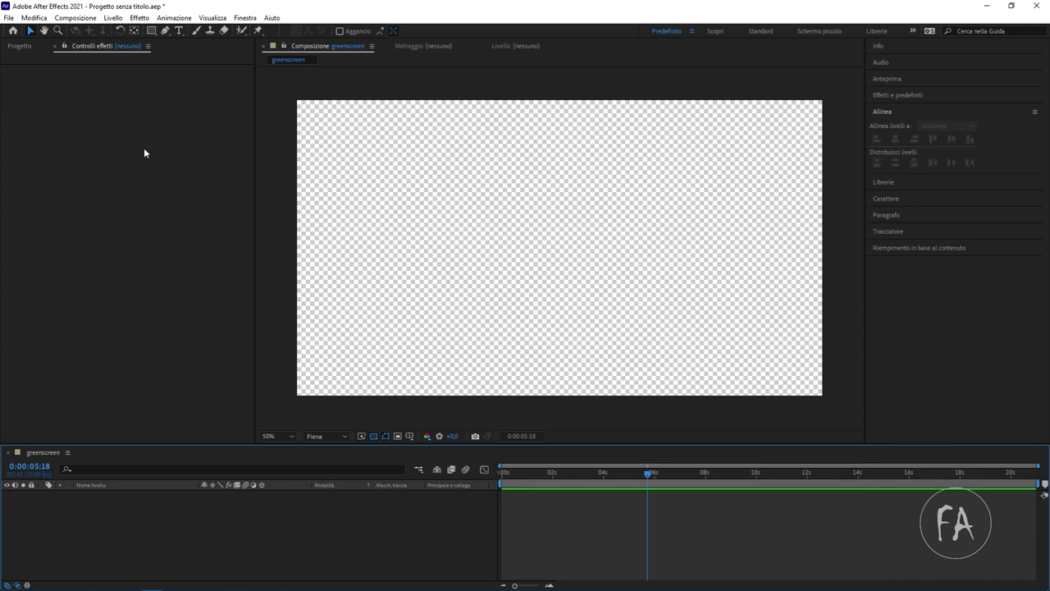
{"action": "left_click", "coordinate": [17, 46]}
{"action": "left_click", "coordinate": [40, 144]}
{"action": "left_click", "coordinate": [45, 156]}
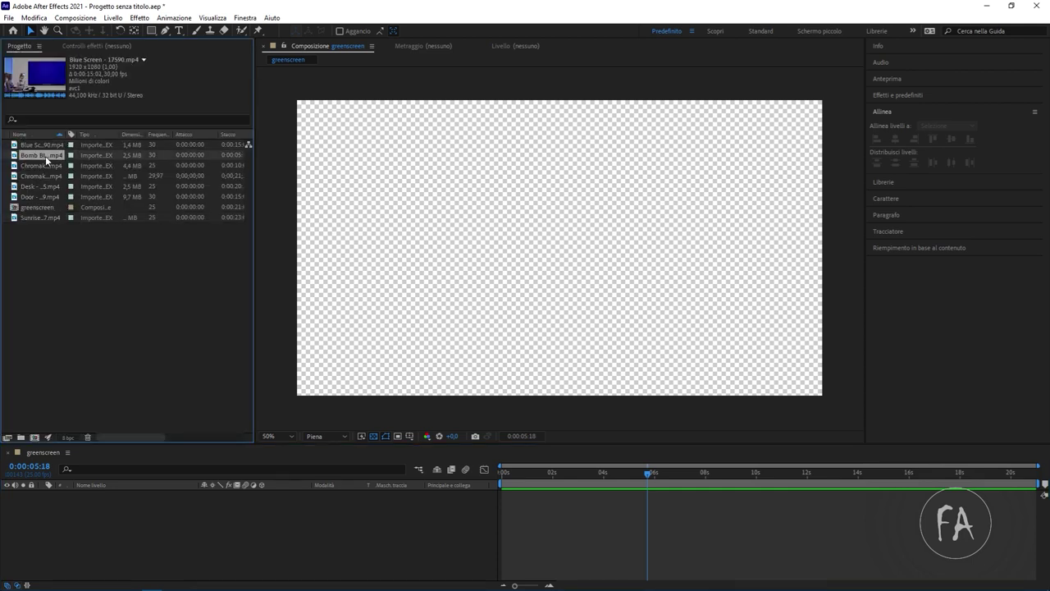
{"action": "left_click", "coordinate": [46, 167]}
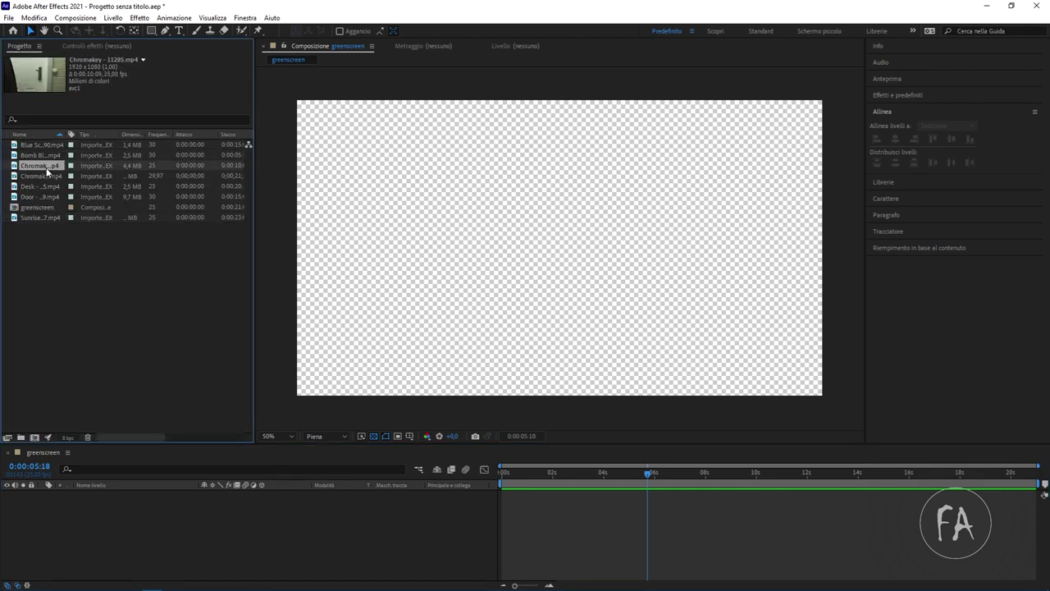
{"action": "left_click_drag", "start_coordinate": [45, 166], "coordinate": [124, 533]}
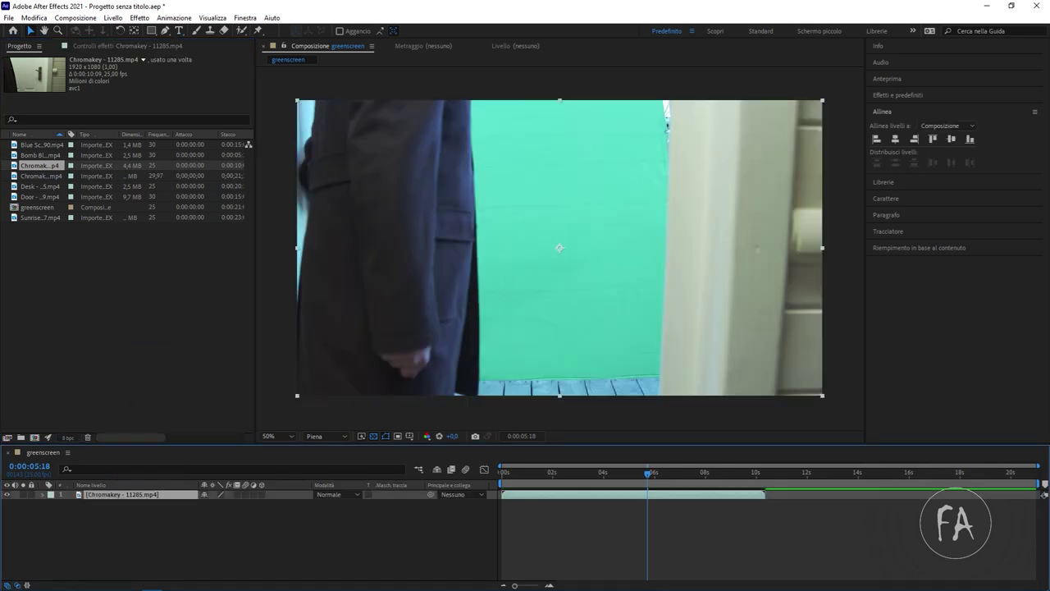
{"action": "key", "text": "s"}
{"action": "left_click_drag", "start_coordinate": [228, 504], "coordinate": [239, 505]}
Scrub the door footage to find the frame where the door opens.
{"action": "left_click", "coordinate": [501, 474]}
{"action": "mouse_move", "coordinate": [502, 474]}
{"action": "left_mouse_down"}
{"action": "mouse_move", "coordinate": [604, 474]}
{"action": "mouse_move", "coordinate": [559, 469]}
{"action": "mouse_move", "coordinate": [572, 471]}
{"action": "left_mouse_up"}
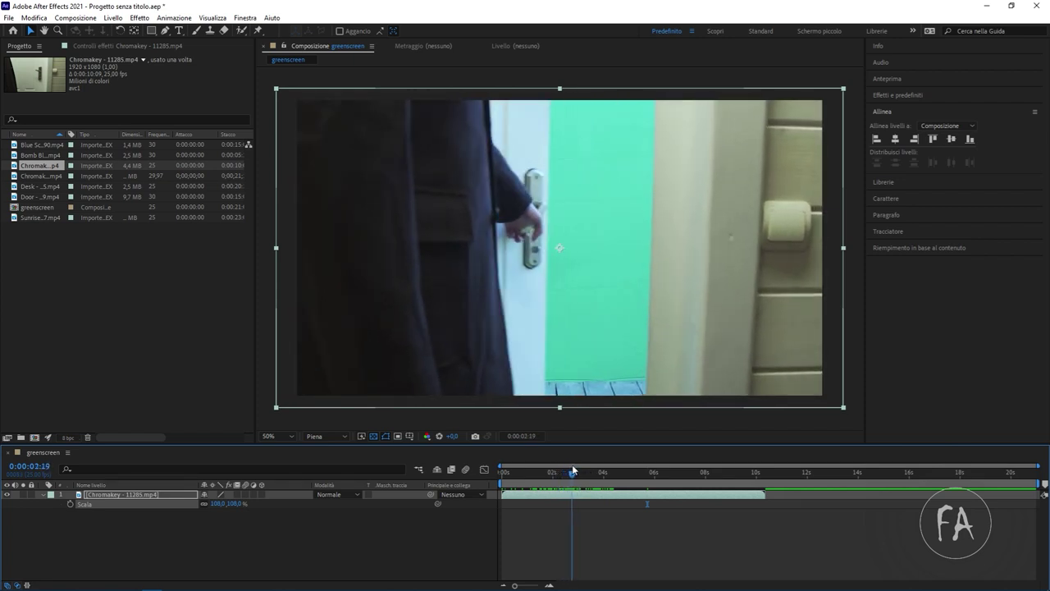
{"action": "left_click_drag", "start_coordinate": [571, 469], "coordinate": [597, 474]}
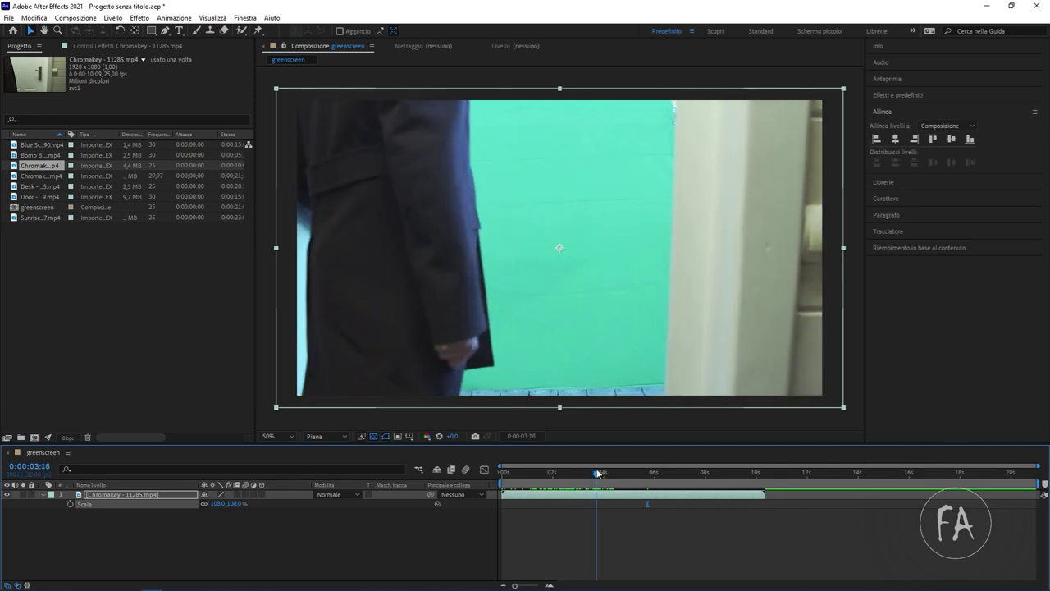
{"action": "mouse_move", "coordinate": [597, 473]}
{"action": "left_mouse_down"}
{"action": "mouse_move", "coordinate": [565, 471]}
{"action": "mouse_move", "coordinate": [613, 474]}
{"action": "mouse_move", "coordinate": [570, 475]}
{"action": "left_mouse_up"}
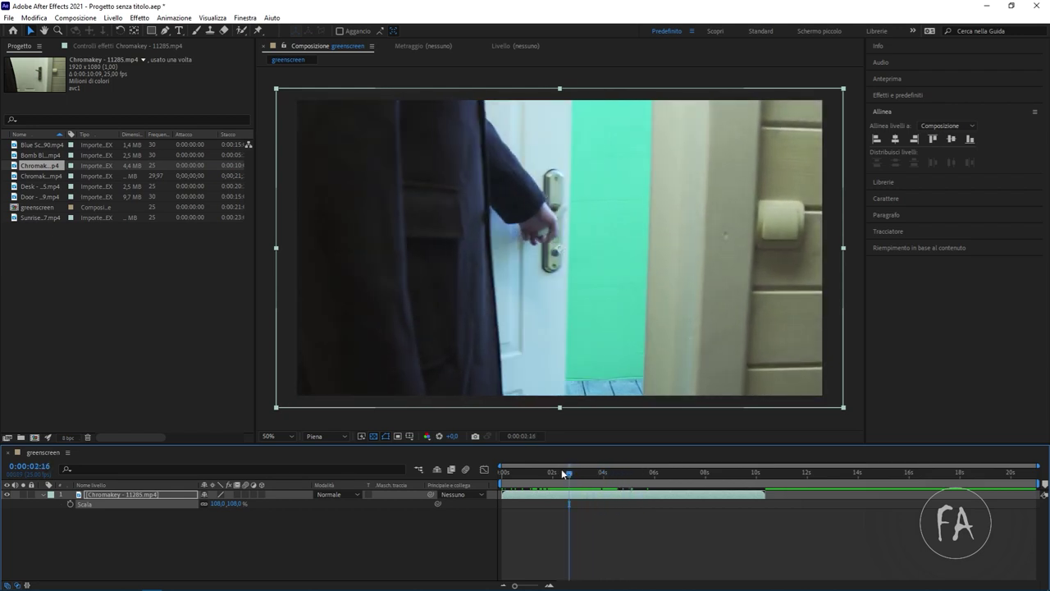
Add Sunrise - 7127.mp4 as a layer beneath the Chromakey door layer.
{"action": "left_click", "coordinate": [40, 218]}
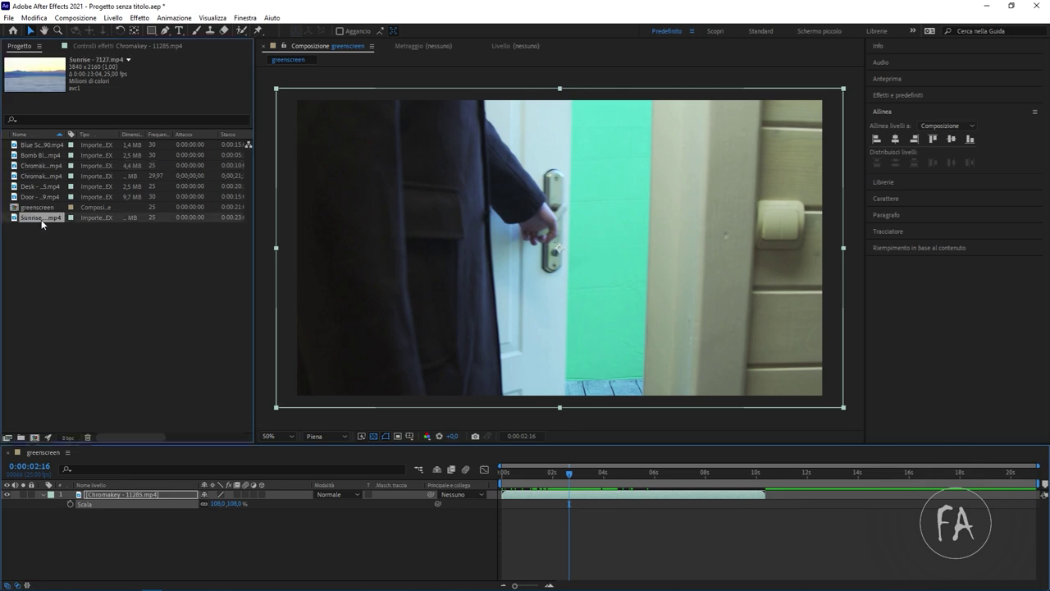
{"action": "left_click_drag", "start_coordinate": [44, 220], "coordinate": [302, 532]}
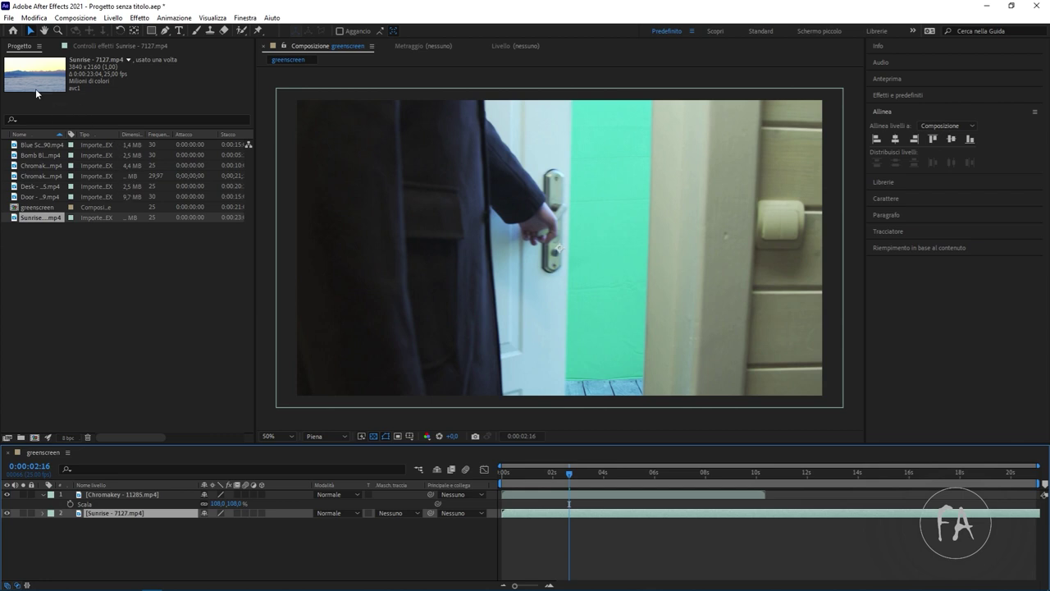
{"action": "double_click", "coordinate": [19, 218]}
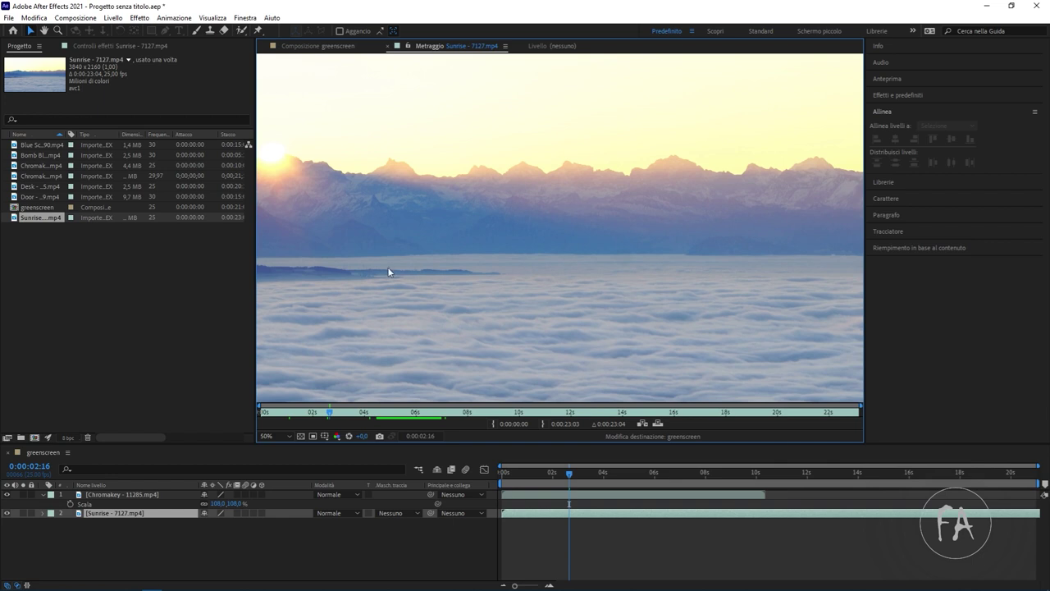
{"action": "left_click", "coordinate": [335, 46]}
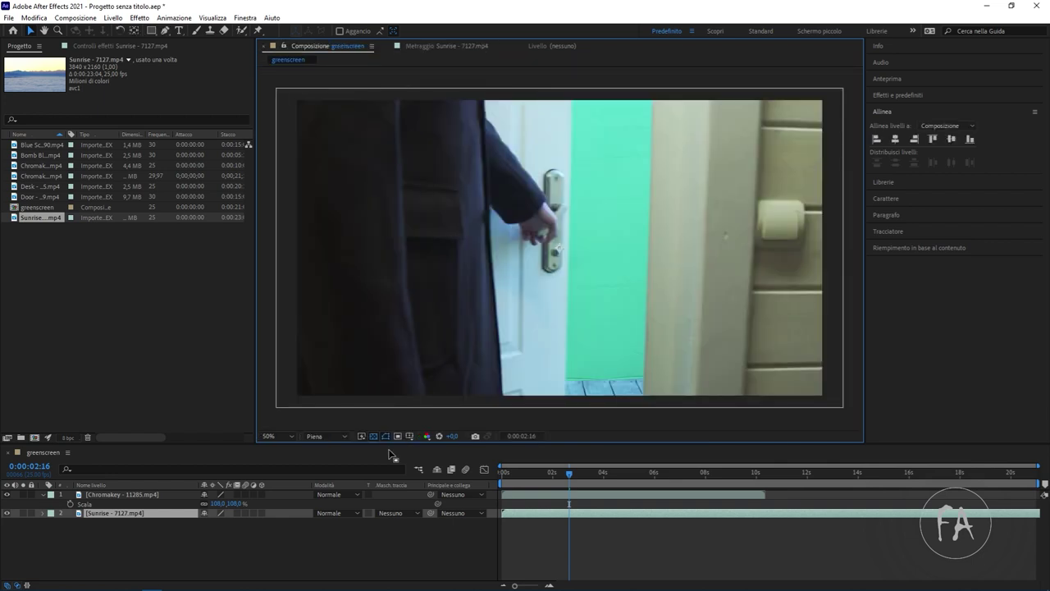
{"action": "left_click", "coordinate": [123, 495]}
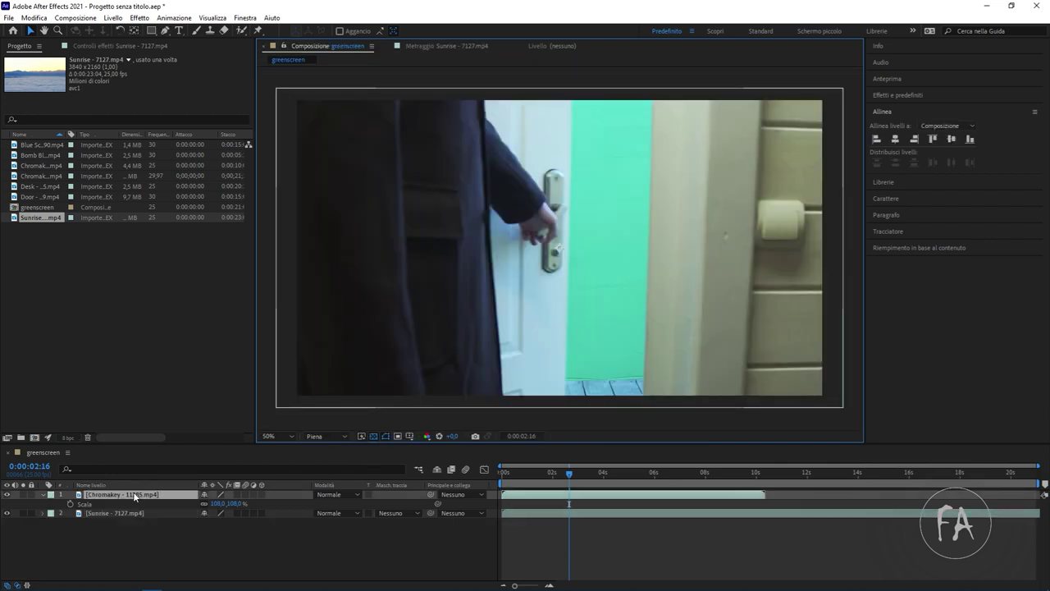
Apply Keylight (1.2) to the Chromakey door layer and sample the green screen colour.
{"action": "left_click", "coordinate": [156, 46]}
{"action": "right_click", "coordinate": [163, 52]}
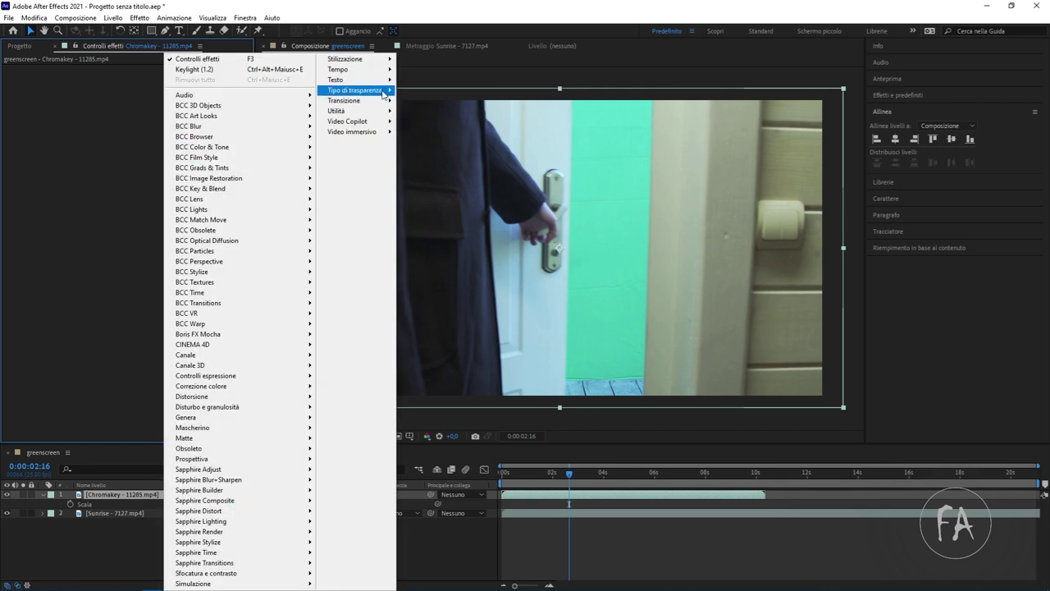
{"action": "mouse_move", "coordinate": [383, 93]}
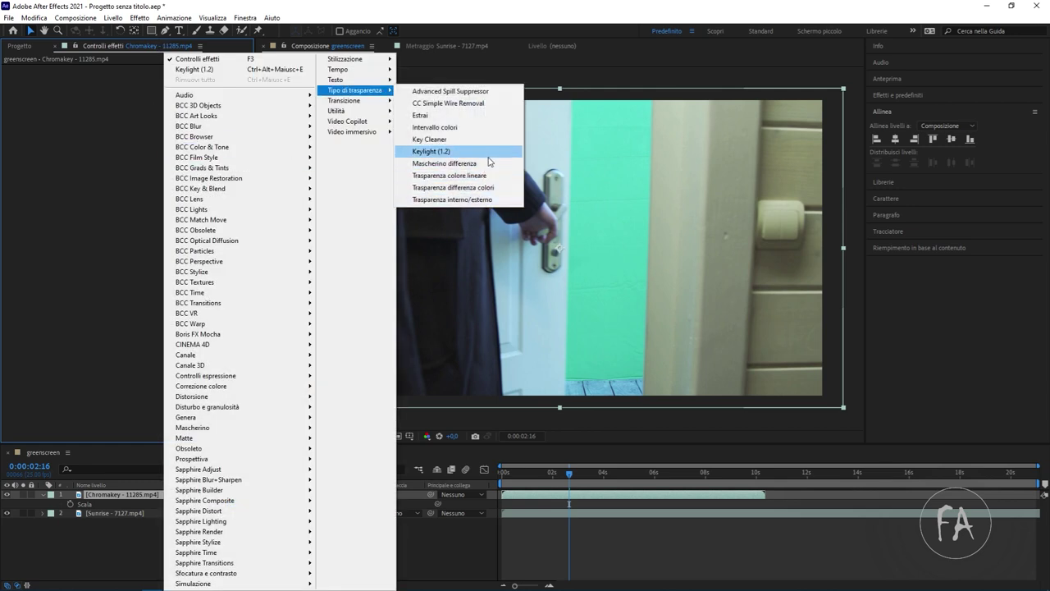
{"action": "left_click", "coordinate": [487, 155]}
{"action": "left_click", "coordinate": [156, 140]}
{"action": "left_click", "coordinate": [624, 171]}
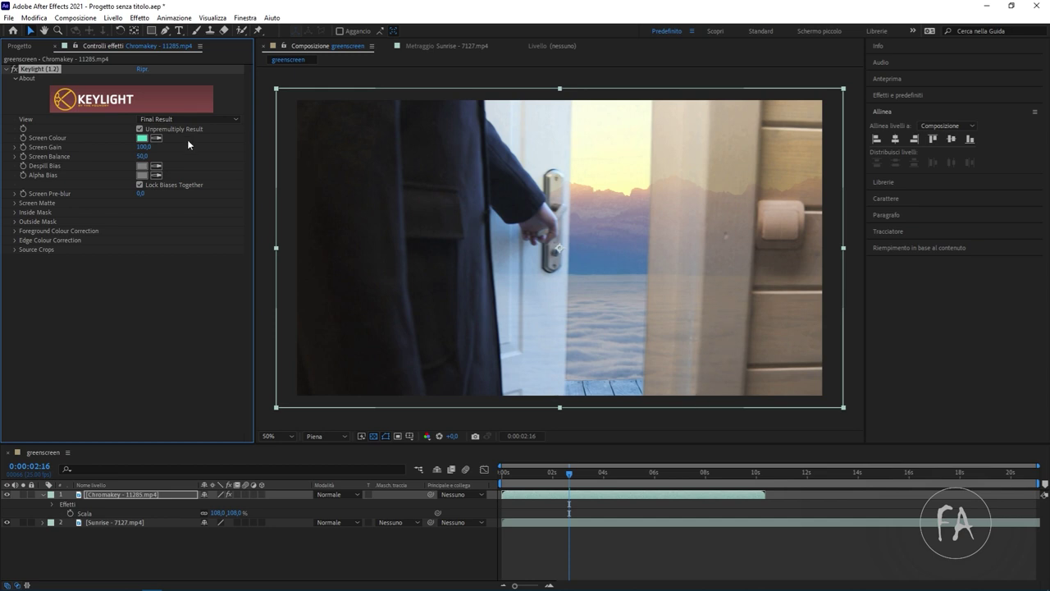
Toggle the key off to compare, then resample the green behind the door.
{"action": "left_click", "coordinate": [14, 69]}
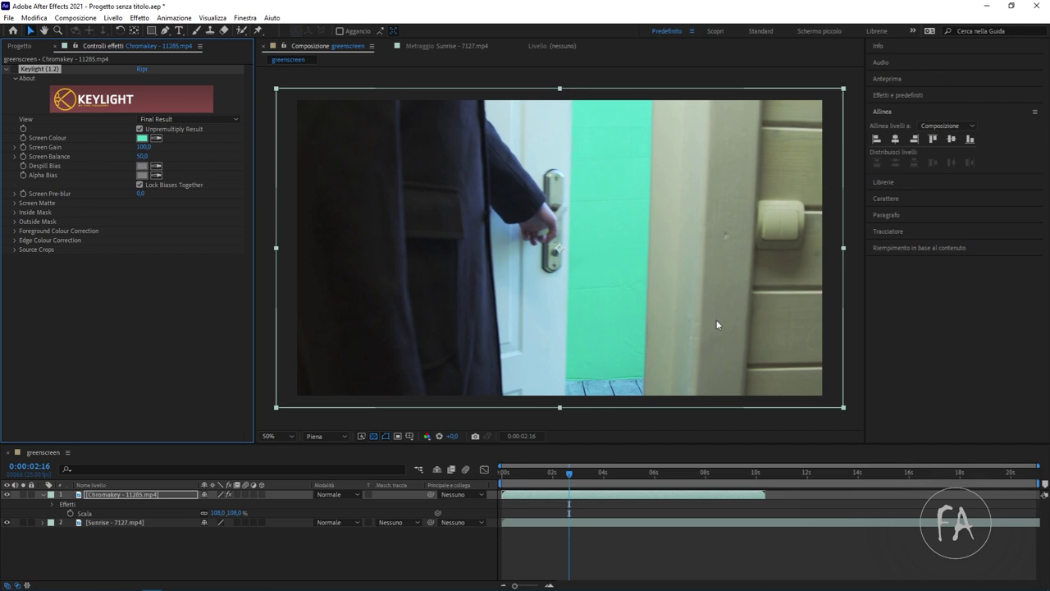
{"action": "left_click", "coordinate": [156, 139]}
{"action": "left_click", "coordinate": [615, 206]}
{"action": "left_click", "coordinate": [6, 70]}
{"action": "left_click", "coordinate": [7, 70]}
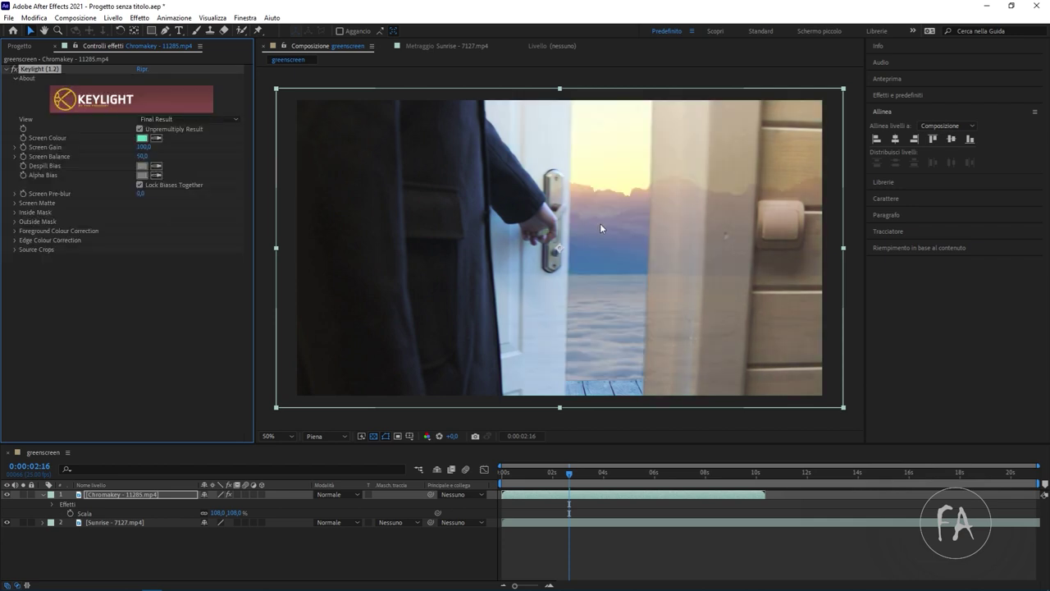
{"action": "left_click", "coordinate": [199, 119]}
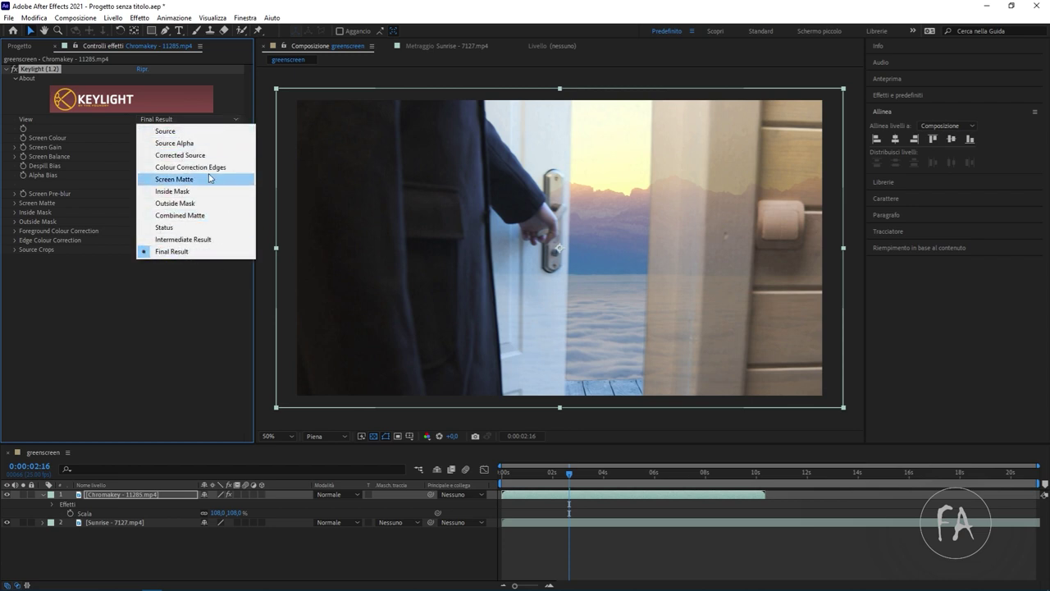
Check the Screen Matte view, lower Clip White to 62, then return View to Final Result.
{"action": "left_click", "coordinate": [175, 178]}
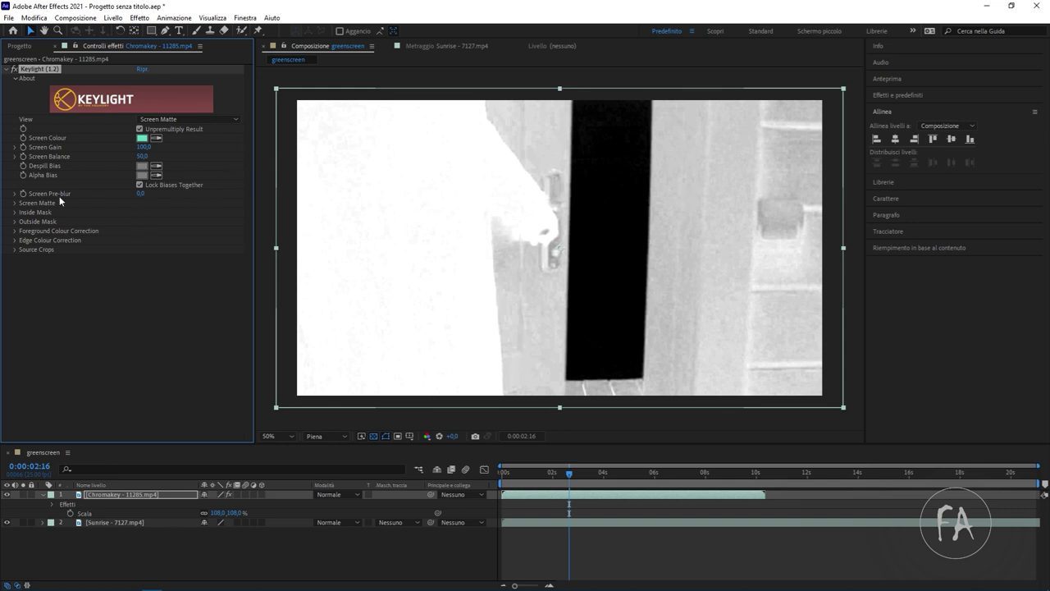
{"action": "left_click", "coordinate": [15, 203]}
{"action": "left_click_drag", "start_coordinate": [139, 217], "coordinate": [136, 226]}
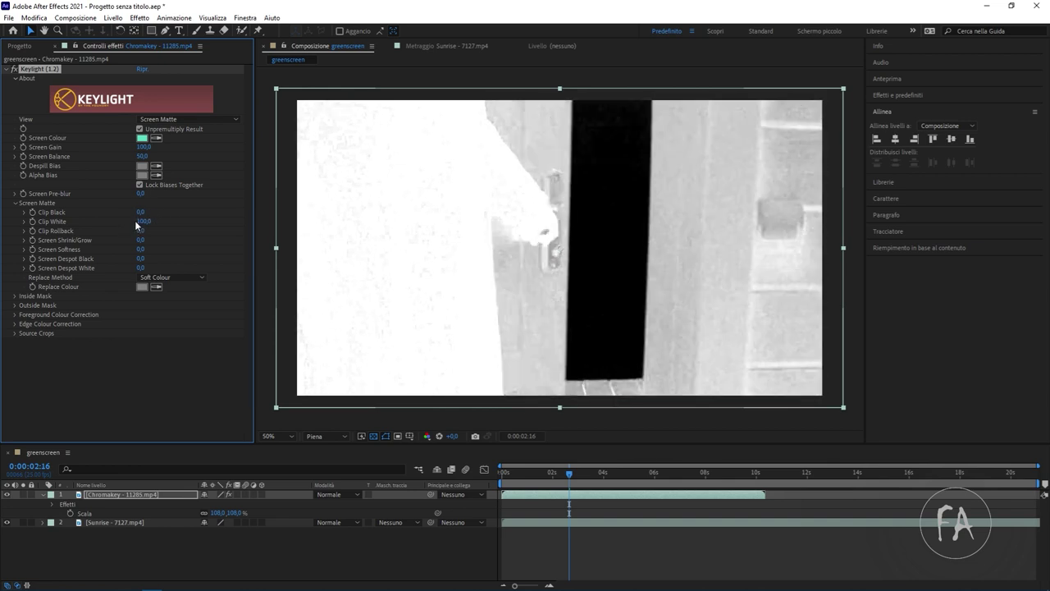
{"action": "left_click_drag", "start_coordinate": [146, 222], "coordinate": [127, 225]}
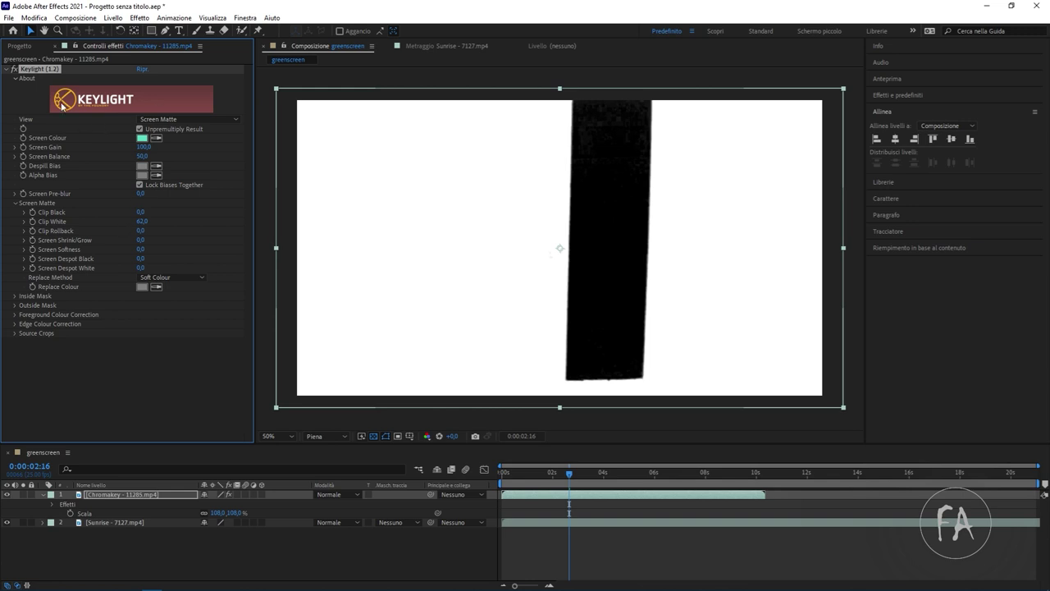
{"action": "left_click", "coordinate": [185, 119]}
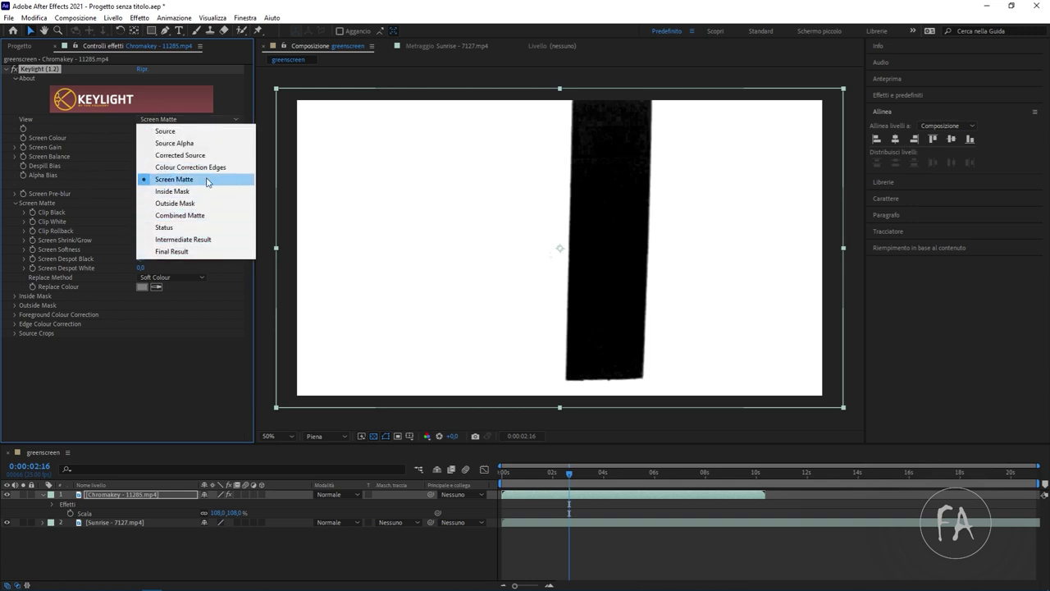
{"action": "left_click", "coordinate": [224, 254]}
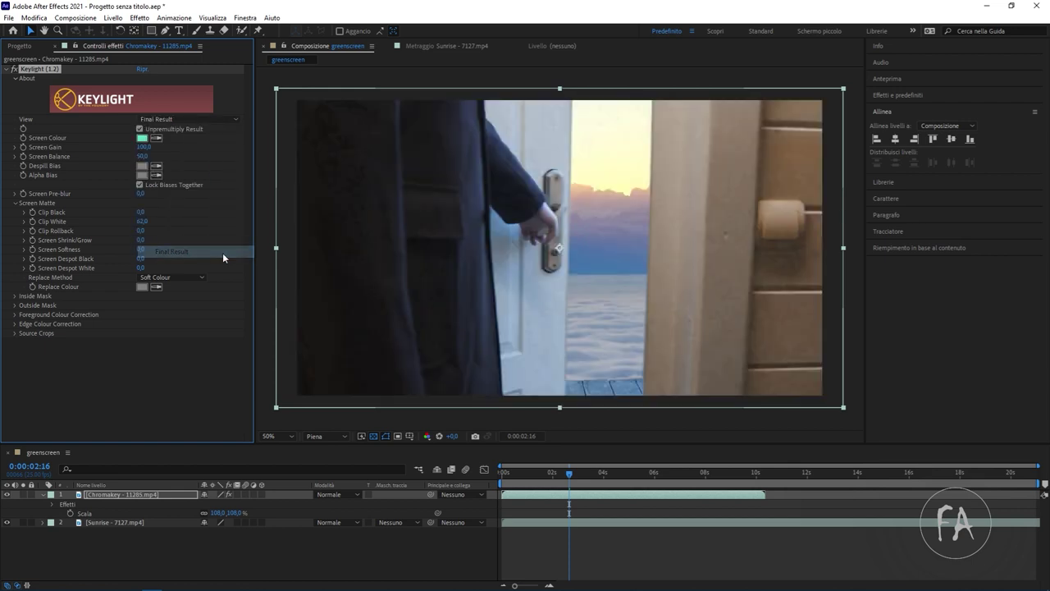
Scrub and play a preview of the keyed door composition.
{"action": "left_click_drag", "start_coordinate": [551, 475], "coordinate": [502, 476]}
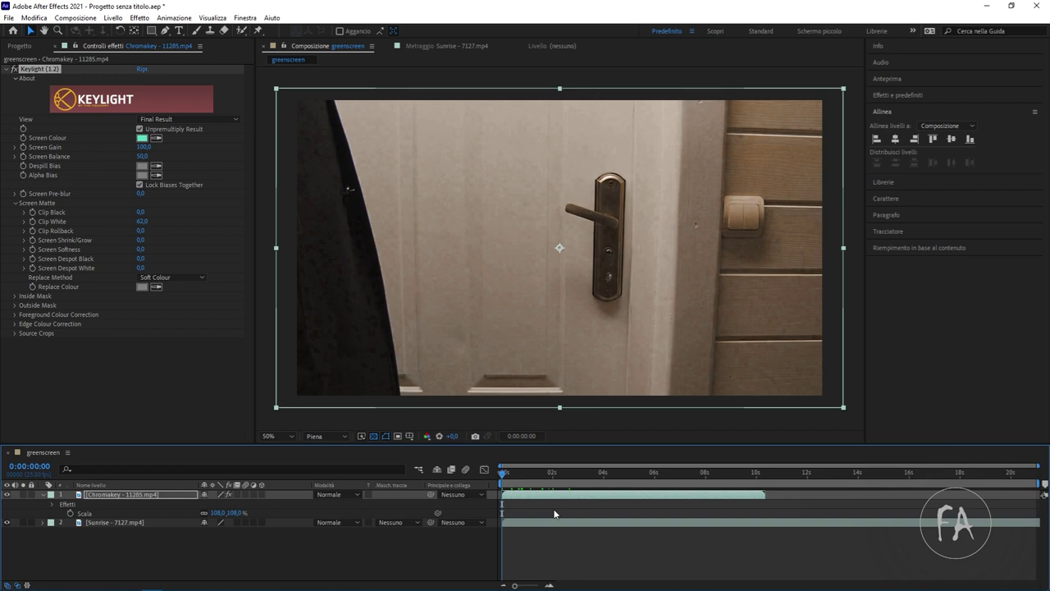
{"action": "key", "text": "space"}
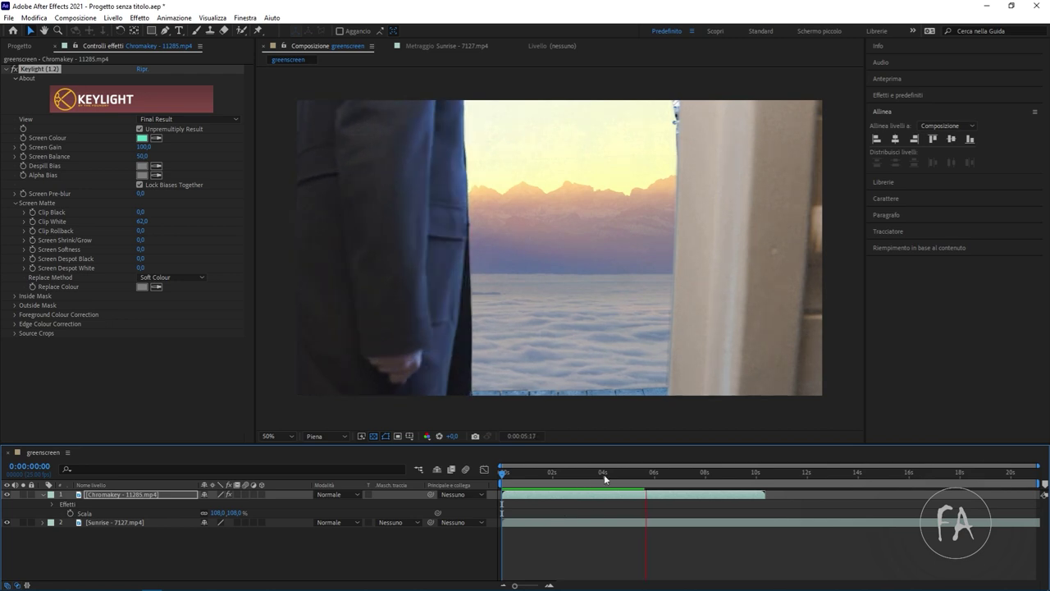
{"action": "key", "text": "space"}
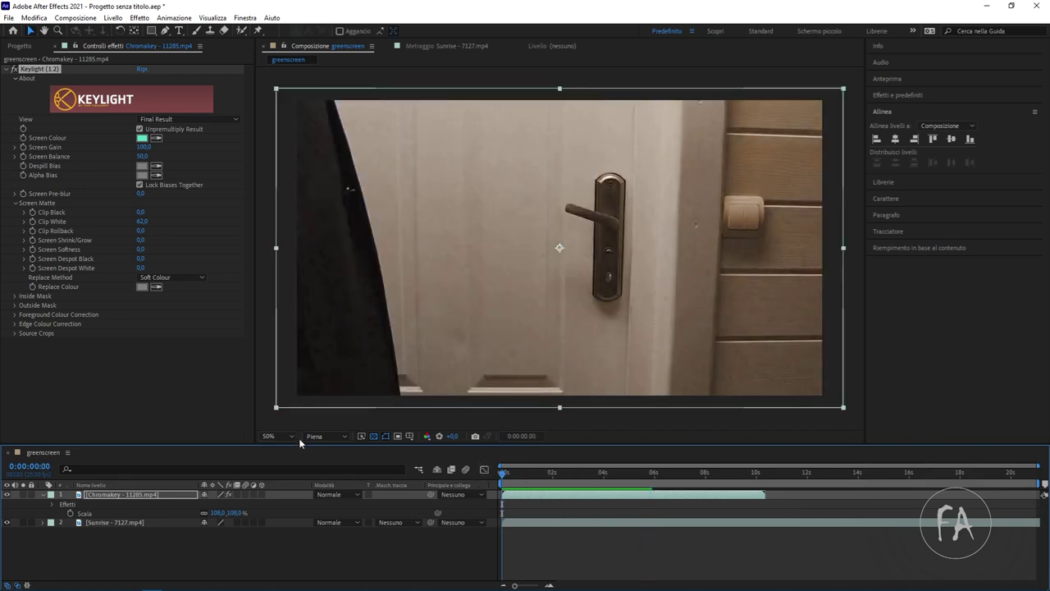
Fit the viewer zoom, enlarge the Composition panel, preview again, and delete the Chromakey layer.
{"action": "left_click", "coordinate": [286, 436]}
{"action": "left_click", "coordinate": [283, 254]}
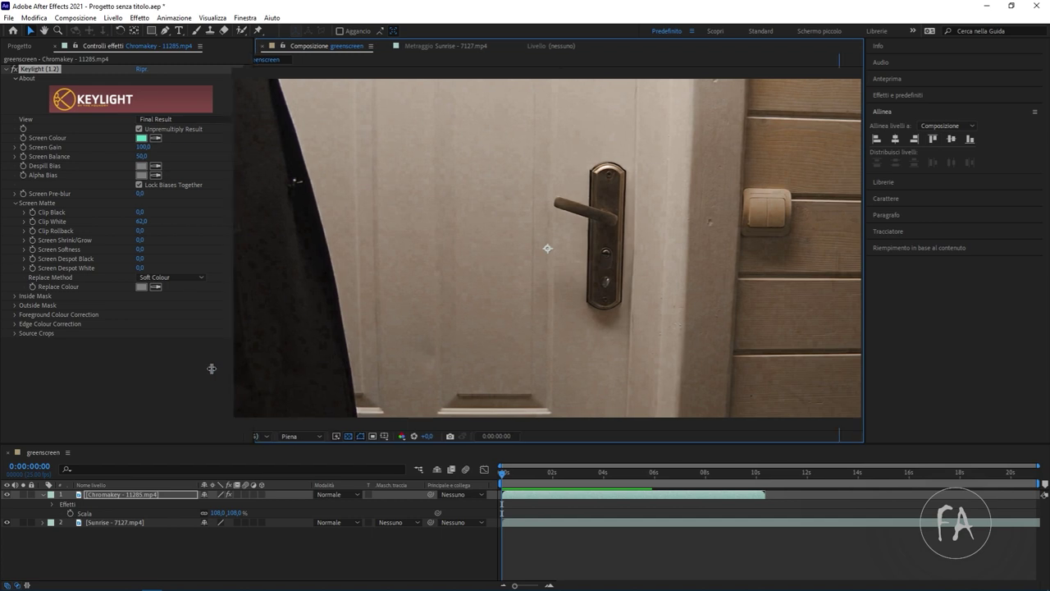
{"action": "left_click_drag", "start_coordinate": [256, 372], "coordinate": [126, 373]}
{"action": "key", "text": "space"}
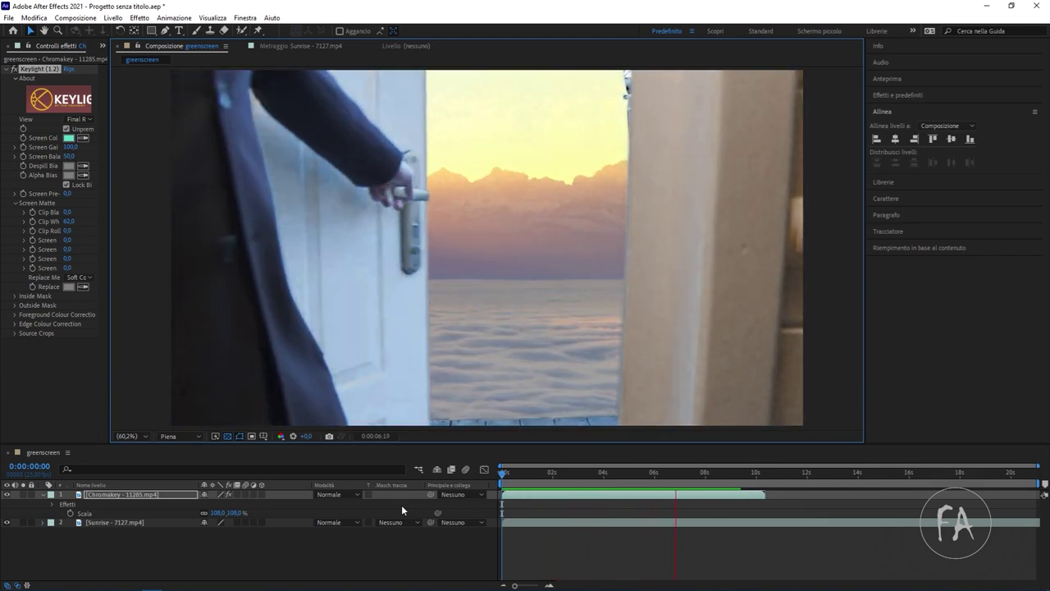
{"action": "key", "text": "space"}
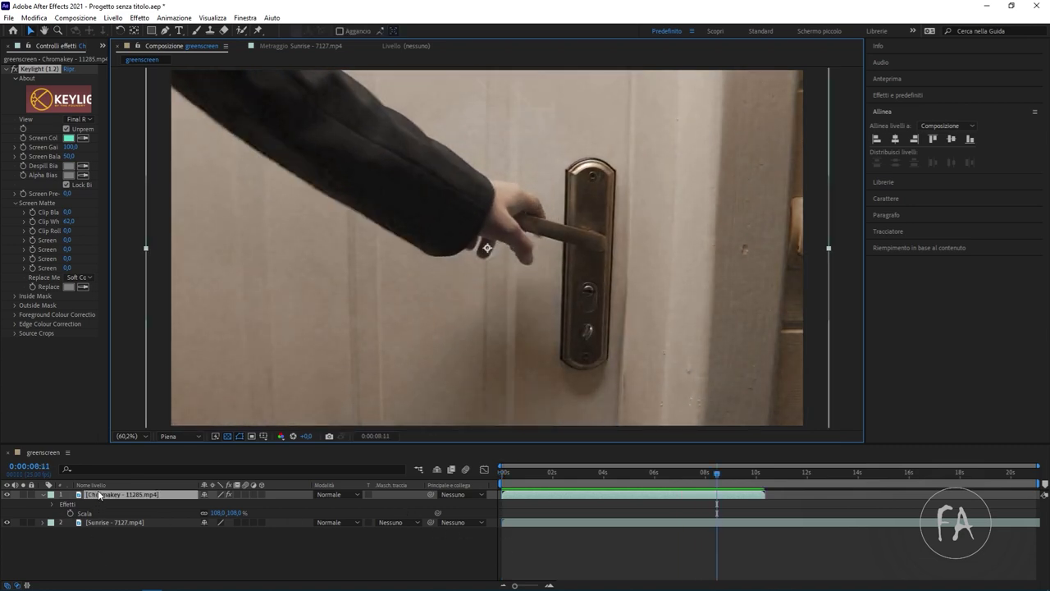
{"action": "key", "text": "Delete"}
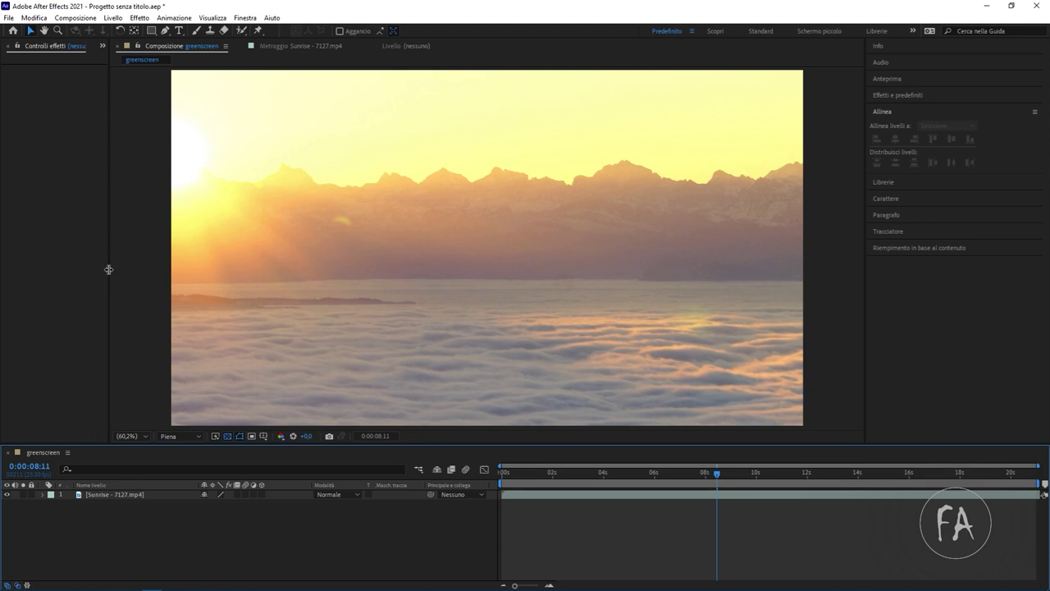
Preview the green-screen clips in the Project panel and add the Door clip above Sunrise.
{"action": "left_click_drag", "start_coordinate": [106, 268], "coordinate": [307, 257]}
{"action": "key", "text": "ctrl+0"}
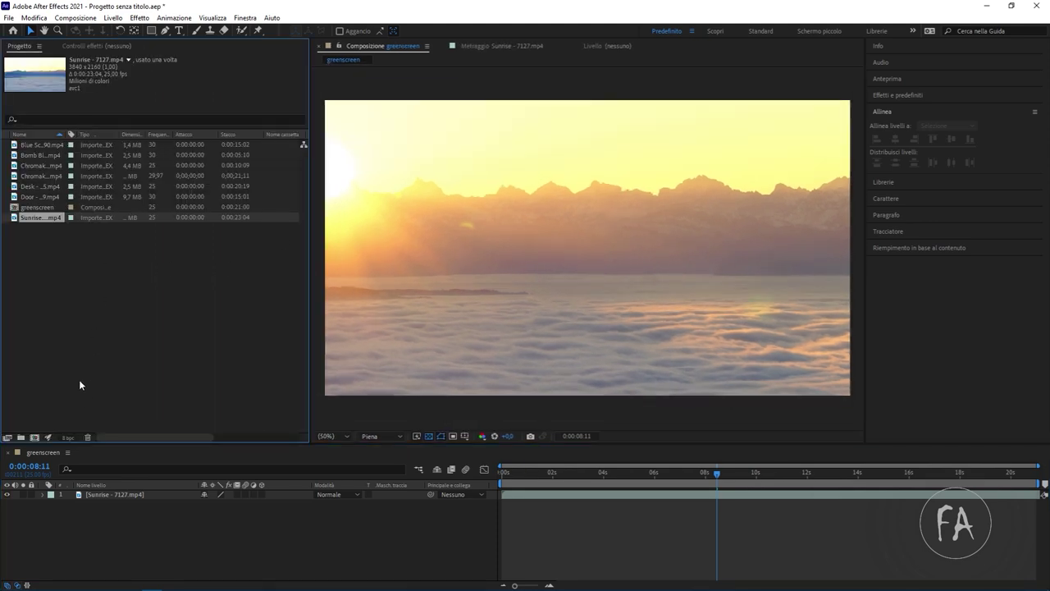
{"action": "left_click", "coordinate": [27, 187]}
{"action": "double_click", "coordinate": [37, 166]}
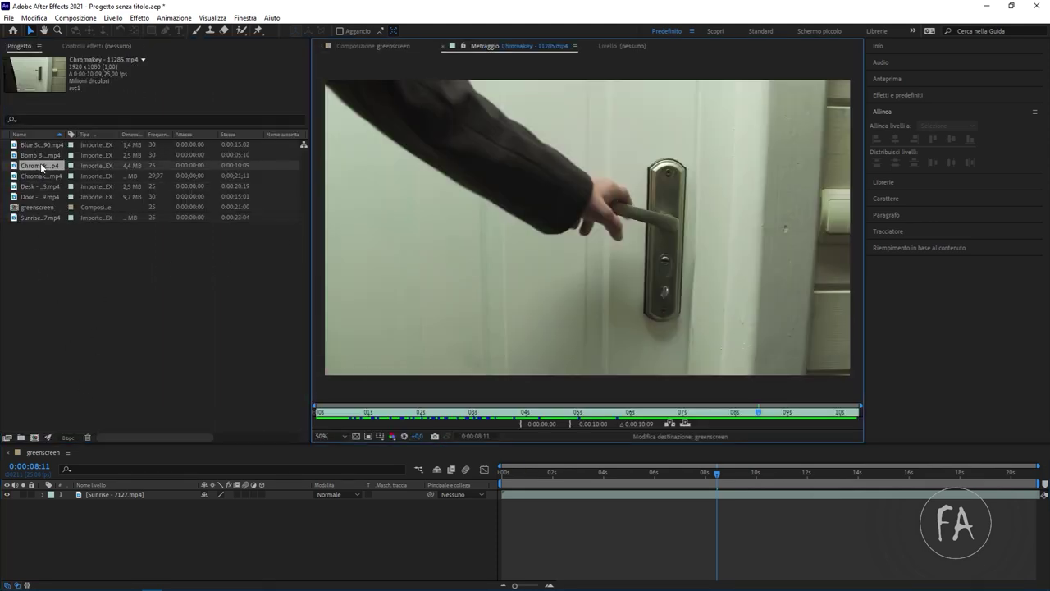
{"action": "left_click", "coordinate": [43, 156]}
{"action": "left_click", "coordinate": [48, 188]}
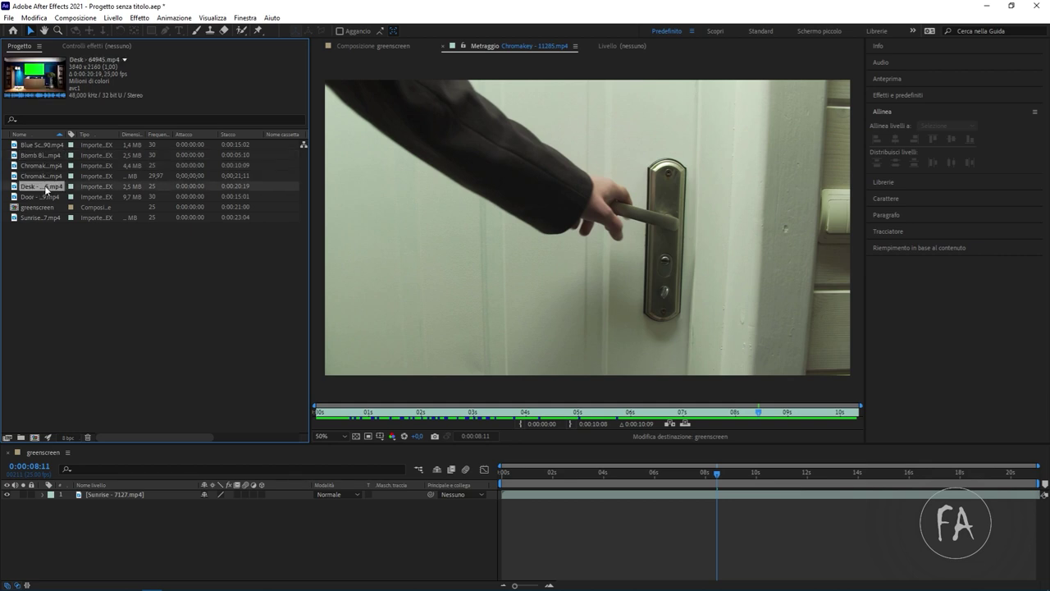
{"action": "left_click", "coordinate": [41, 176]}
{"action": "mouse_move", "coordinate": [39, 196]}
{"action": "left_mouse_down"}
{"action": "mouse_move", "coordinate": [102, 283]}
{"action": "mouse_move", "coordinate": [97, 494]}
{"action": "left_mouse_up"}
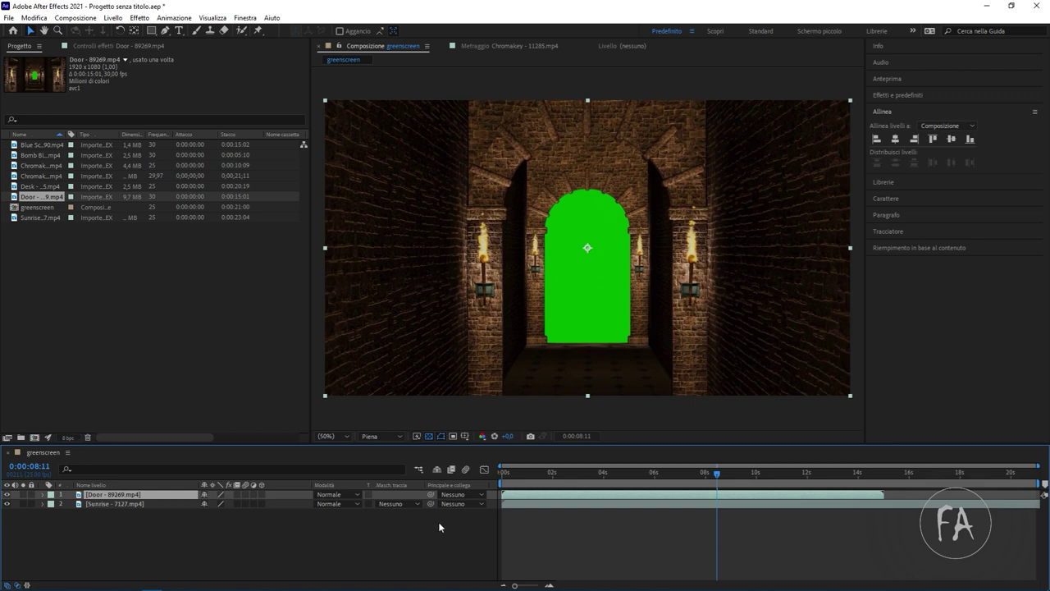
{"action": "mouse_move", "coordinate": [516, 475]}
{"action": "left_mouse_down"}
{"action": "mouse_move", "coordinate": [661, 475]}
{"action": "mouse_move", "coordinate": [502, 474]}
{"action": "left_mouse_up"}
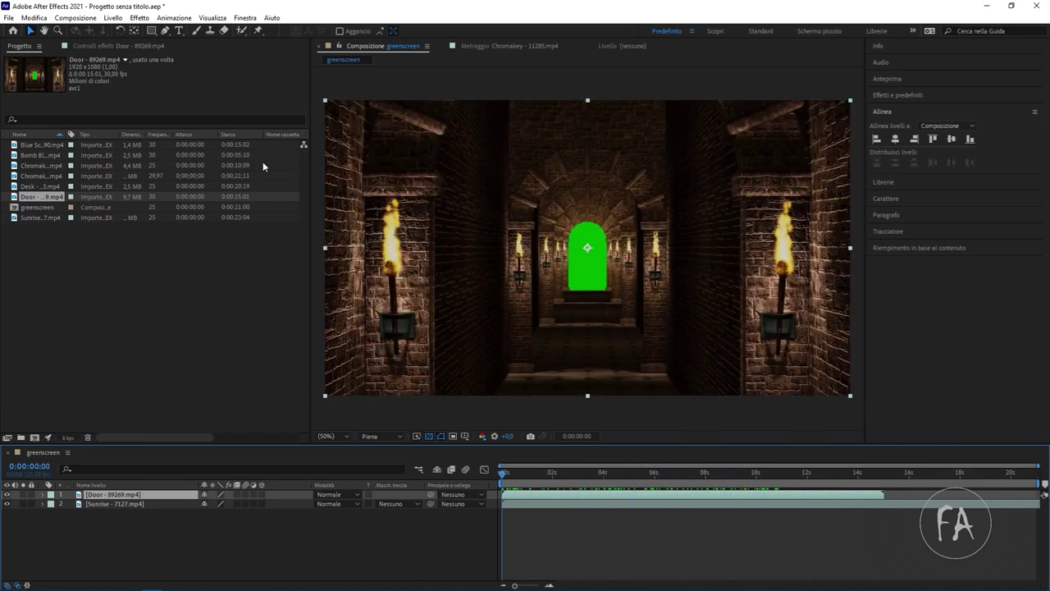
Apply Keylight (1.2) to the Door layer, sampling the green doorway as the key colour.
{"action": "left_click", "coordinate": [86, 47]}
{"action": "right_click", "coordinate": [129, 55]}
{"action": "mouse_move", "coordinate": [320, 90]}
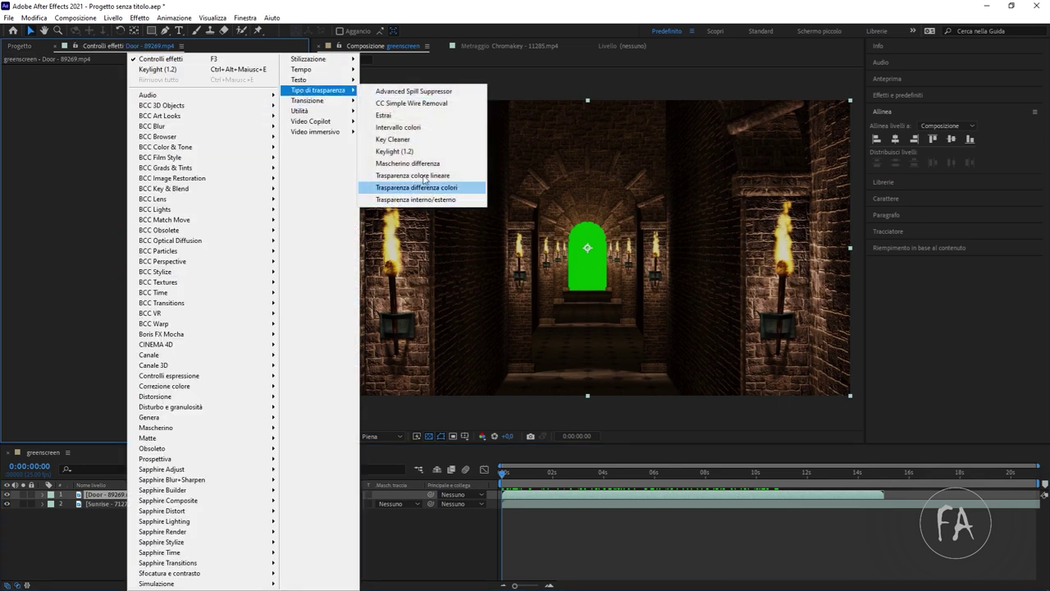
{"action": "left_click", "coordinate": [425, 151]}
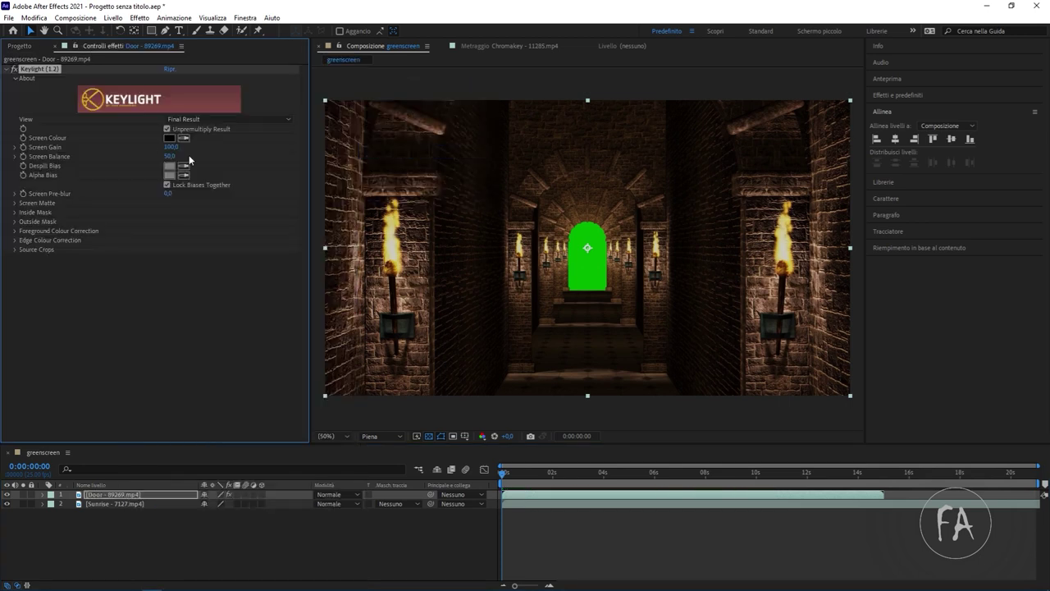
{"action": "left_click", "coordinate": [584, 274]}
{"action": "left_click", "coordinate": [135, 496]}
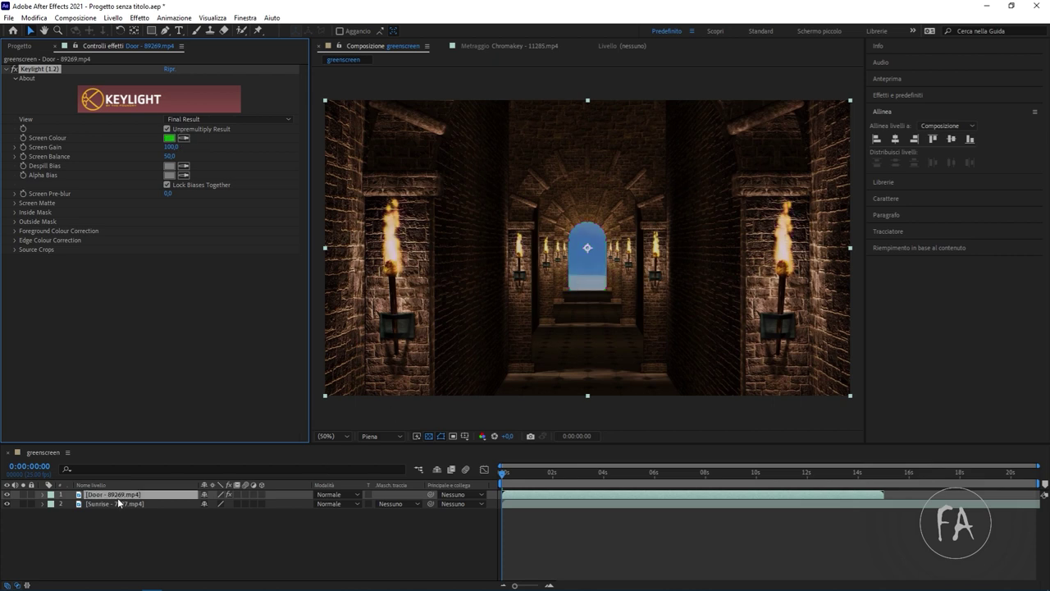
{"action": "left_click", "coordinate": [106, 504]}
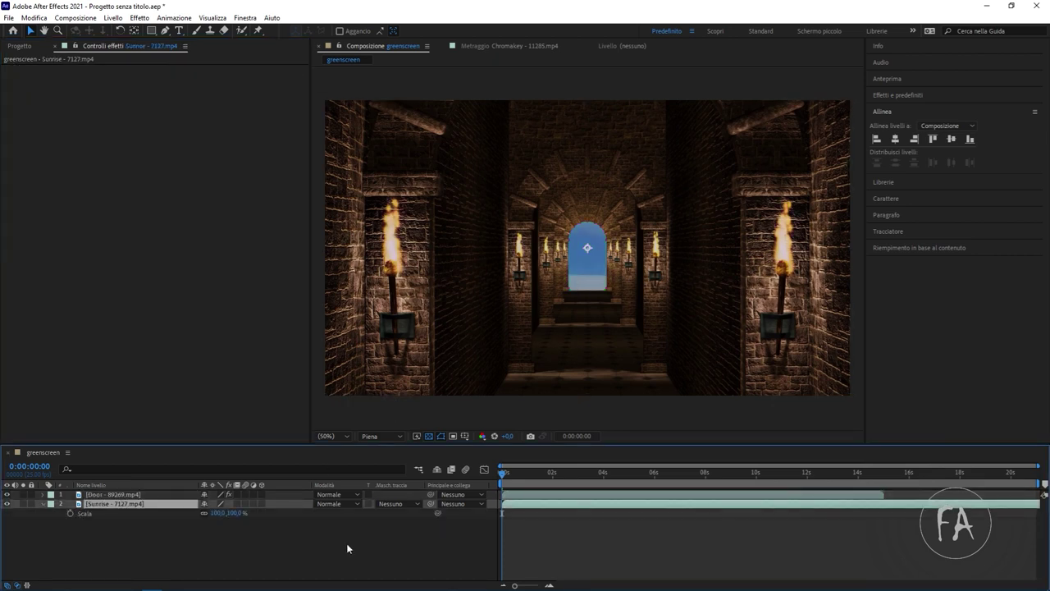
Scale the Sunrise layer down to 19% and play a preview of the result.
{"action": "left_click_drag", "start_coordinate": [218, 515], "coordinate": [183, 521]}
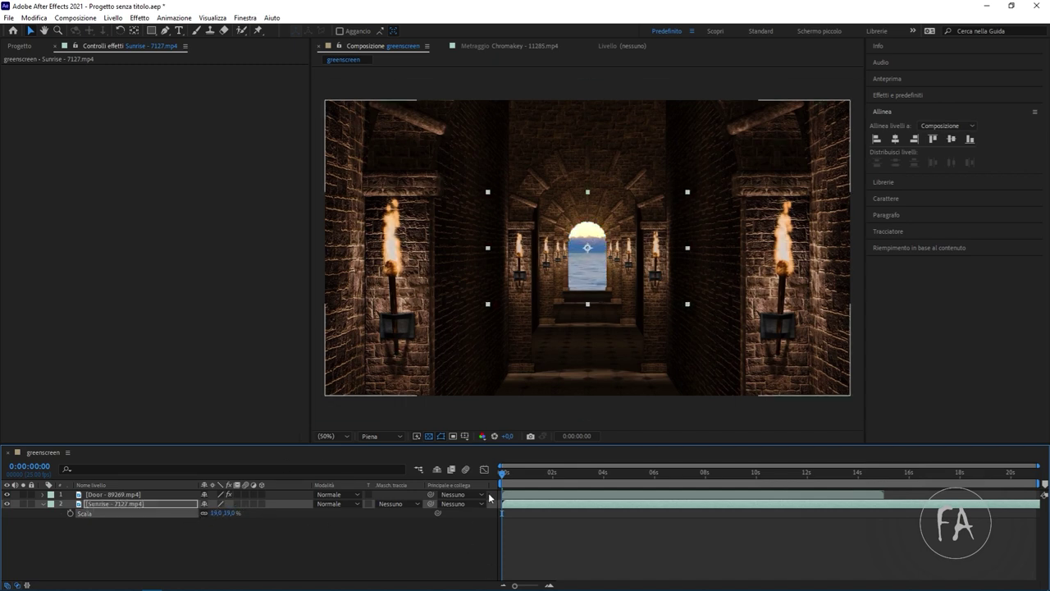
{"action": "key", "text": "space"}
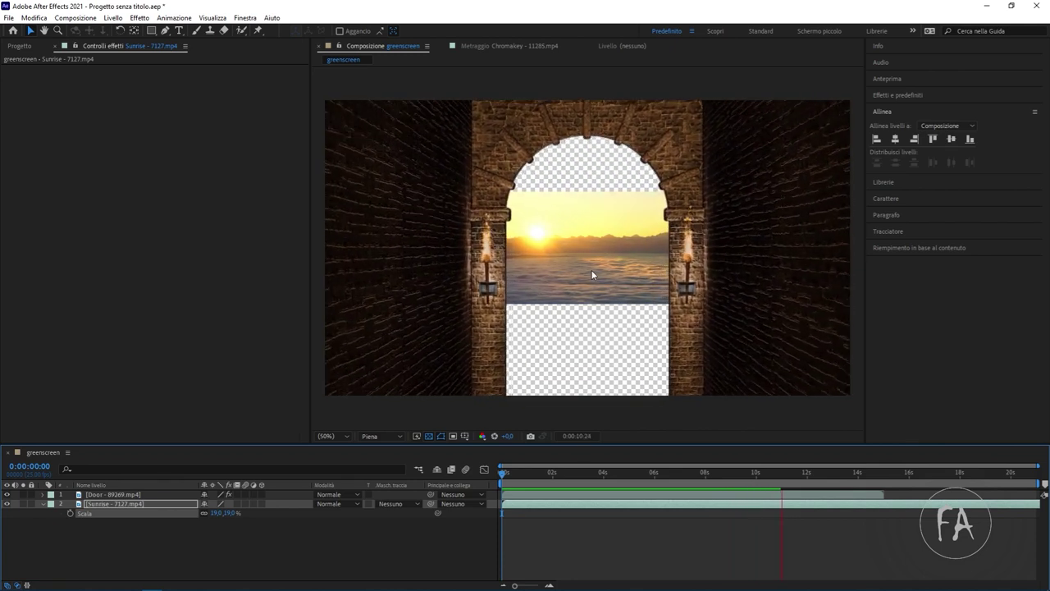
{"action": "key", "text": "space"}
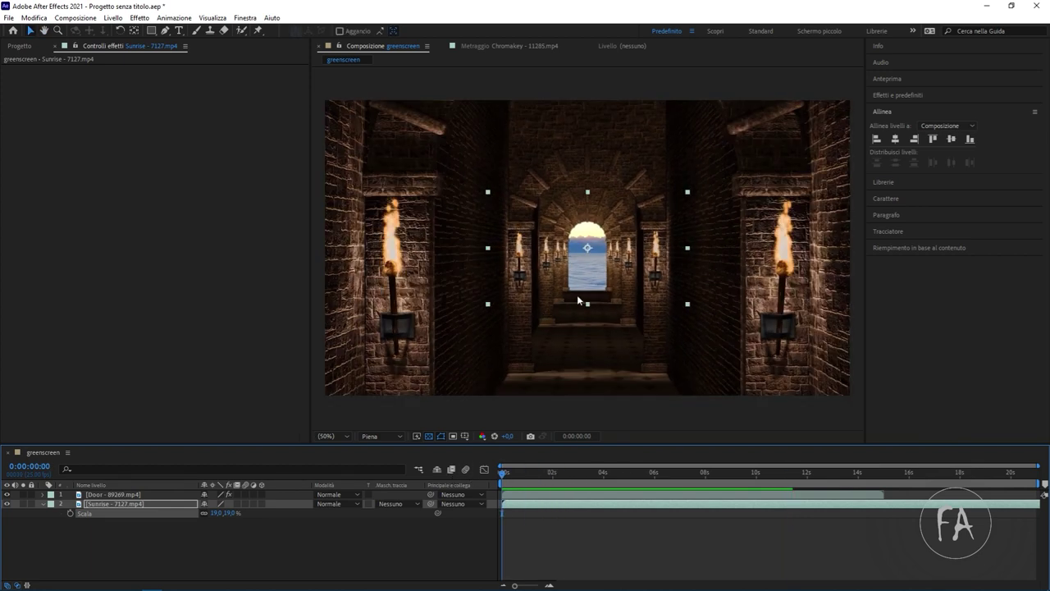
Scrub through the corridor clip to check the sunrise inside the doorway as it opens.
{"action": "mouse_move", "coordinate": [528, 479]}
{"action": "left_mouse_down"}
{"action": "mouse_move", "coordinate": [598, 482]}
{"action": "mouse_move", "coordinate": [490, 473]}
{"action": "left_mouse_up"}
{"action": "left_click_drag", "start_coordinate": [527, 486], "coordinate": [484, 466]}
{"action": "mouse_move", "coordinate": [553, 482]}
{"action": "left_mouse_down"}
{"action": "mouse_move", "coordinate": [779, 487]}
{"action": "mouse_move", "coordinate": [522, 457]}
{"action": "mouse_move", "coordinate": [745, 443]}
{"action": "mouse_move", "coordinate": [714, 442]}
{"action": "left_mouse_up"}
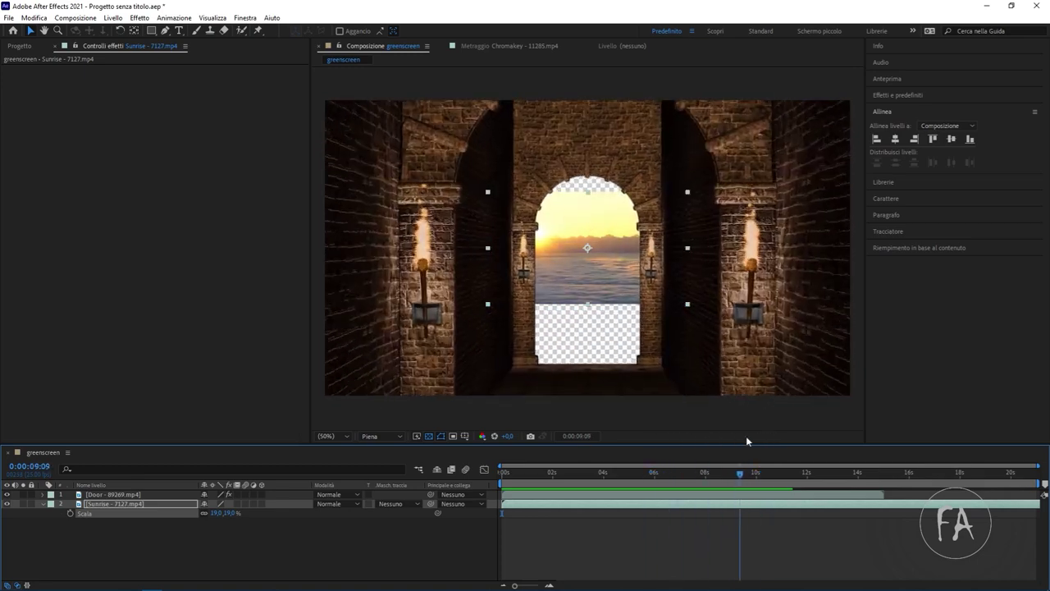
{"action": "mouse_move", "coordinate": [713, 442]}
{"action": "left_mouse_down"}
{"action": "mouse_move", "coordinate": [490, 411]}
{"action": "mouse_move", "coordinate": [627, 425]}
{"action": "mouse_move", "coordinate": [371, 407]}
{"action": "left_mouse_up"}
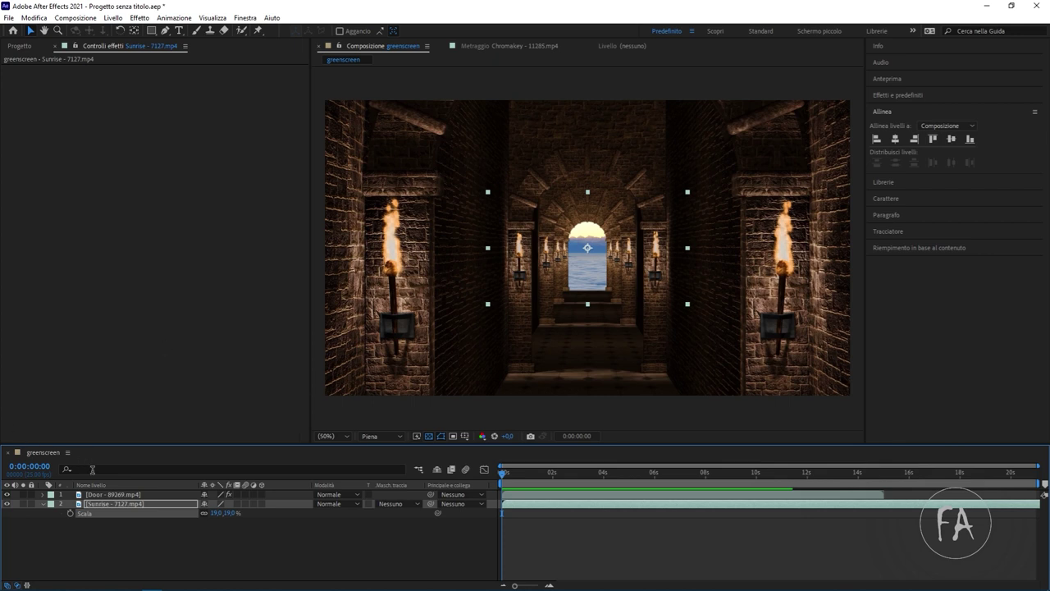
Delete the Door layer, scale Sunrise to 56%, and bring in the Blue Screen clip.
{"action": "left_click", "coordinate": [111, 494]}
{"action": "key", "text": "Delete"}
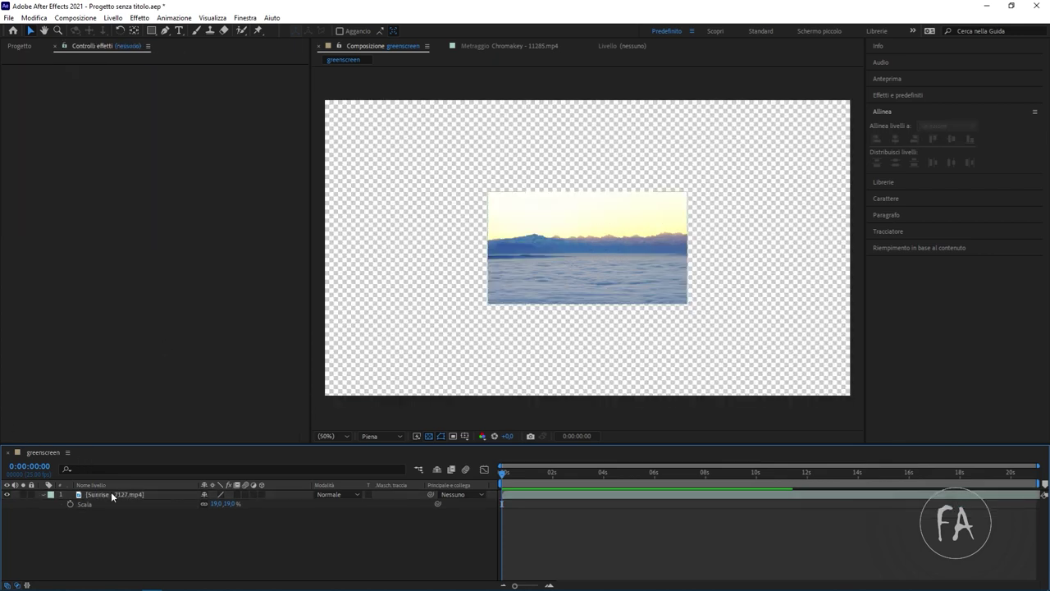
{"action": "left_click", "coordinate": [112, 495]}
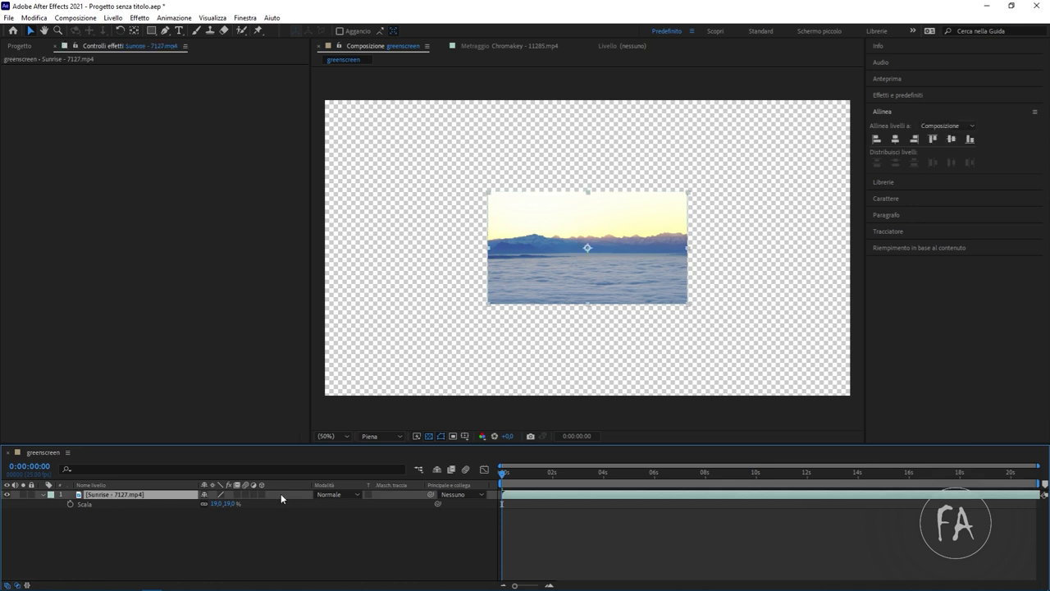
{"action": "key", "text": "s"}
{"action": "left_click_drag", "start_coordinate": [217, 506], "coordinate": [163, 156]}
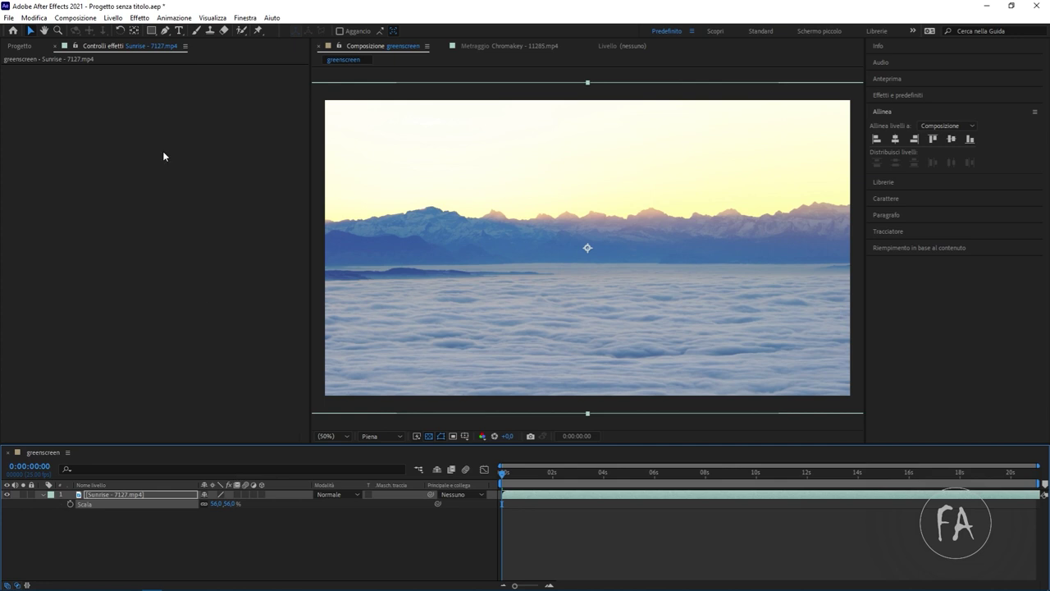
{"action": "left_click", "coordinate": [20, 46]}
{"action": "left_click_drag", "start_coordinate": [52, 146], "coordinate": [117, 353]}
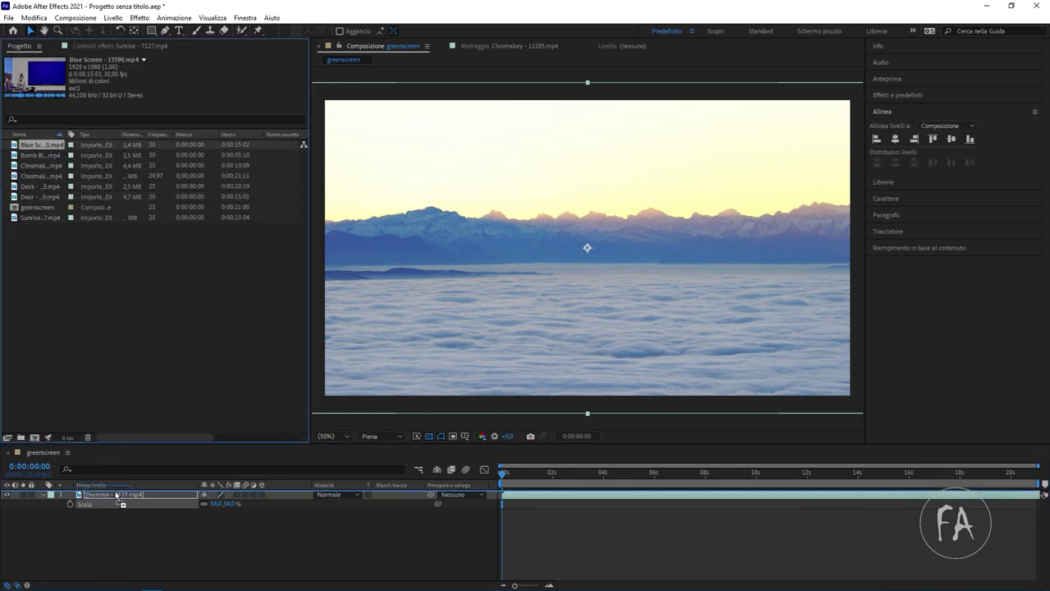
Place the Blue Screen clip above Sunrise and scrub through the office footage.
{"action": "left_click_drag", "start_coordinate": [117, 352], "coordinate": [117, 494]}
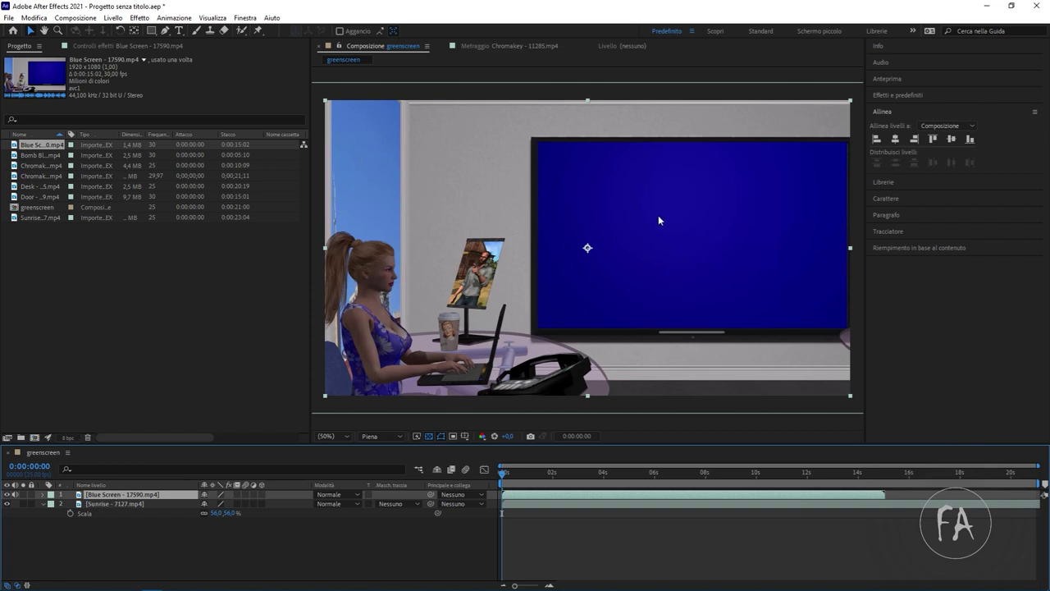
{"action": "mouse_move", "coordinate": [580, 481]}
{"action": "left_mouse_down"}
{"action": "mouse_move", "coordinate": [557, 463]}
{"action": "mouse_move", "coordinate": [521, 467]}
{"action": "left_mouse_up"}
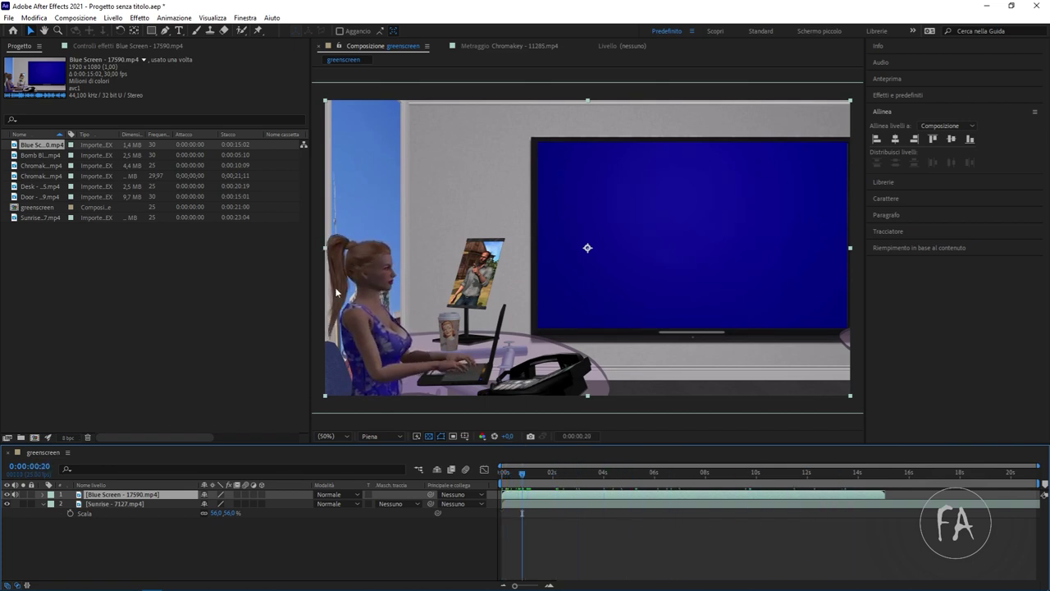
{"action": "left_click_drag", "start_coordinate": [521, 474], "coordinate": [509, 474]}
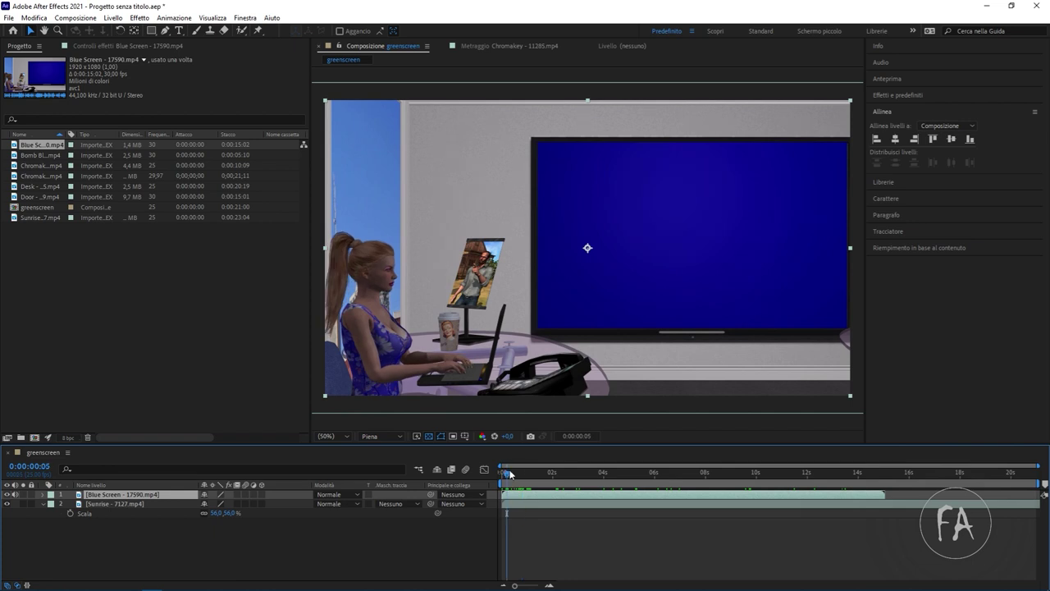
Draw a rectangular mask around the blue TV, try inverting it, then delete Mask 1.
{"action": "left_click", "coordinate": [152, 32]}
{"action": "mouse_move", "coordinate": [536, 141]}
{"action": "left_mouse_down"}
{"action": "mouse_move", "coordinate": [845, 336]}
{"action": "mouse_move", "coordinate": [854, 328]}
{"action": "left_mouse_up"}
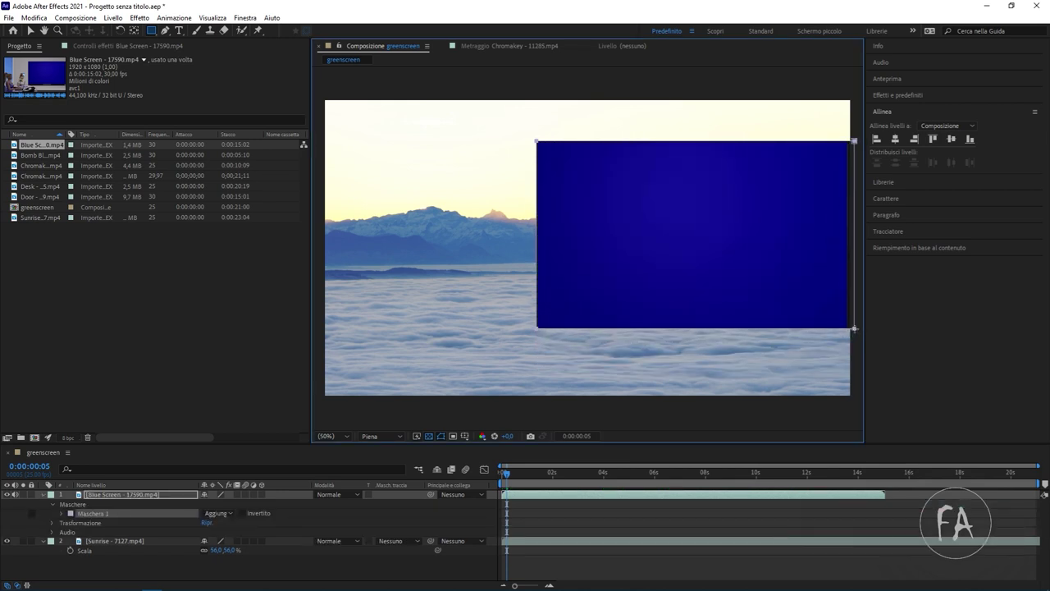
{"action": "left_click", "coordinate": [247, 513]}
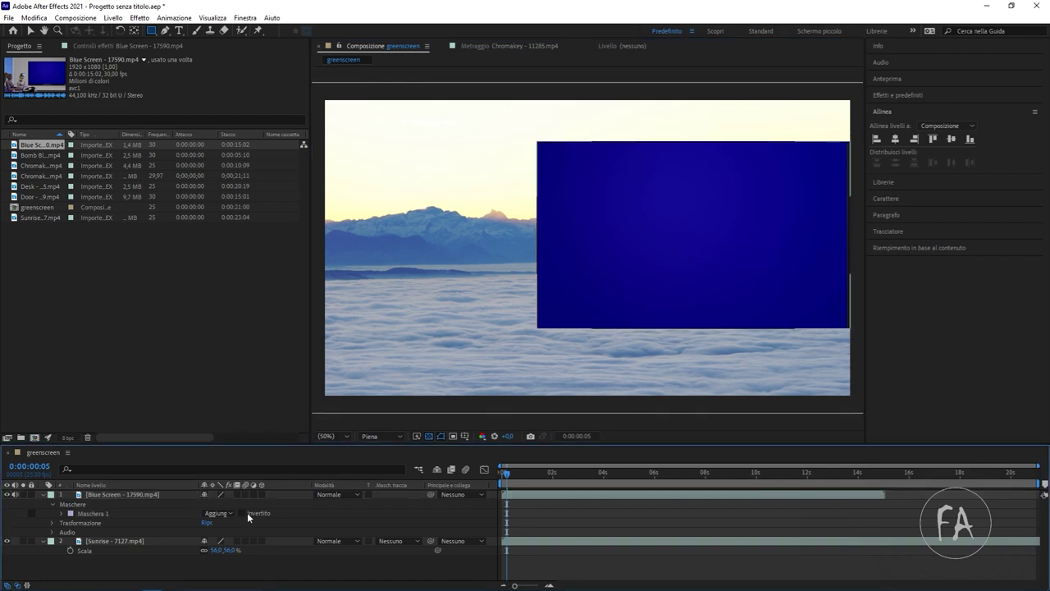
{"action": "left_click", "coordinate": [242, 512]}
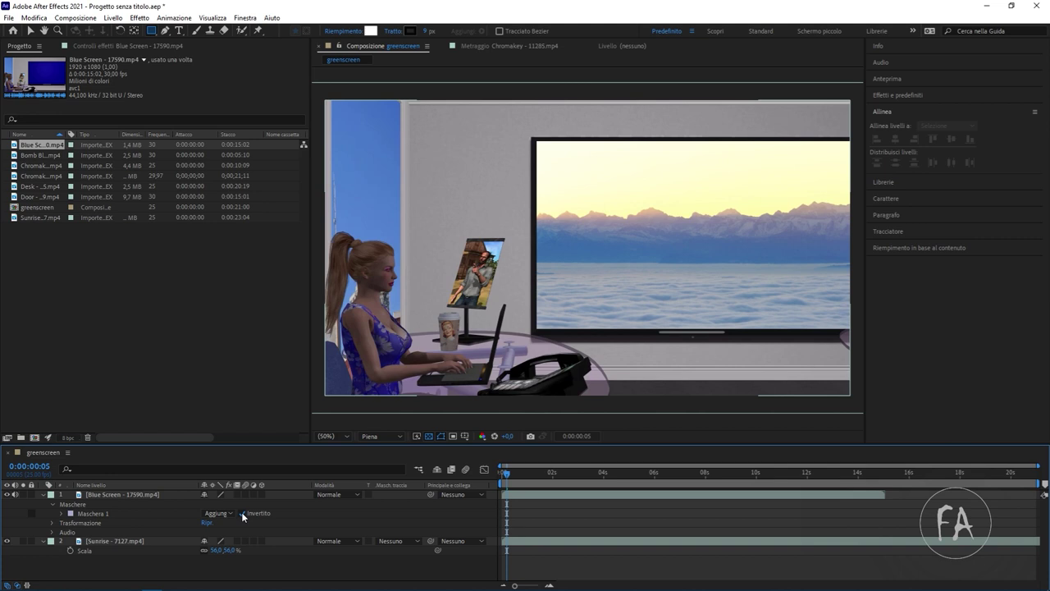
{"action": "left_click", "coordinate": [82, 522]}
{"action": "key", "text": "Delete"}
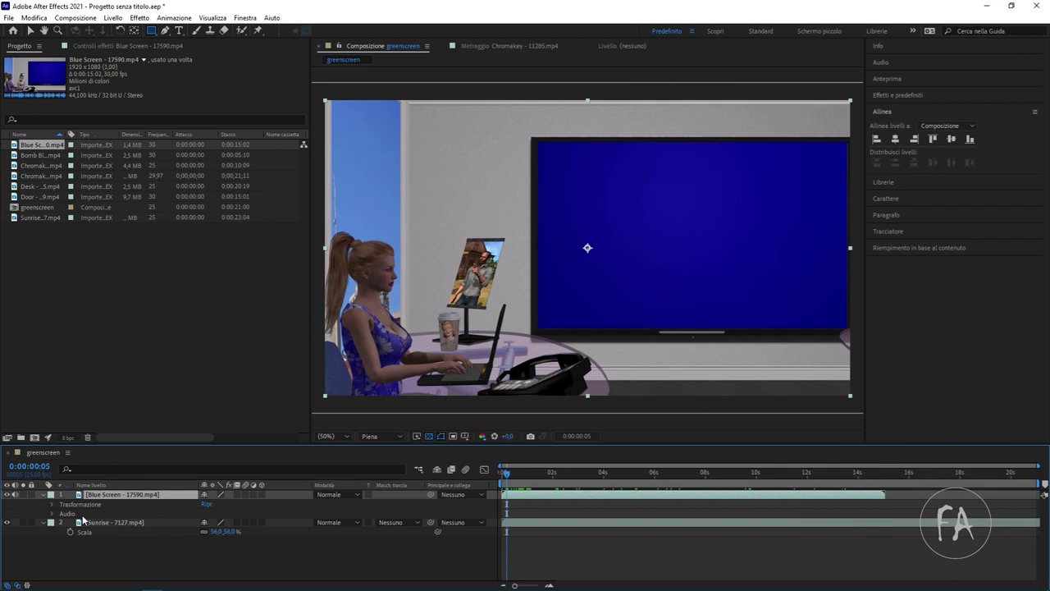
Apply Keylight (1.2) to the Blue Screen layer, sample the blue TV, and toggle it to compare.
{"action": "left_click", "coordinate": [110, 47]}
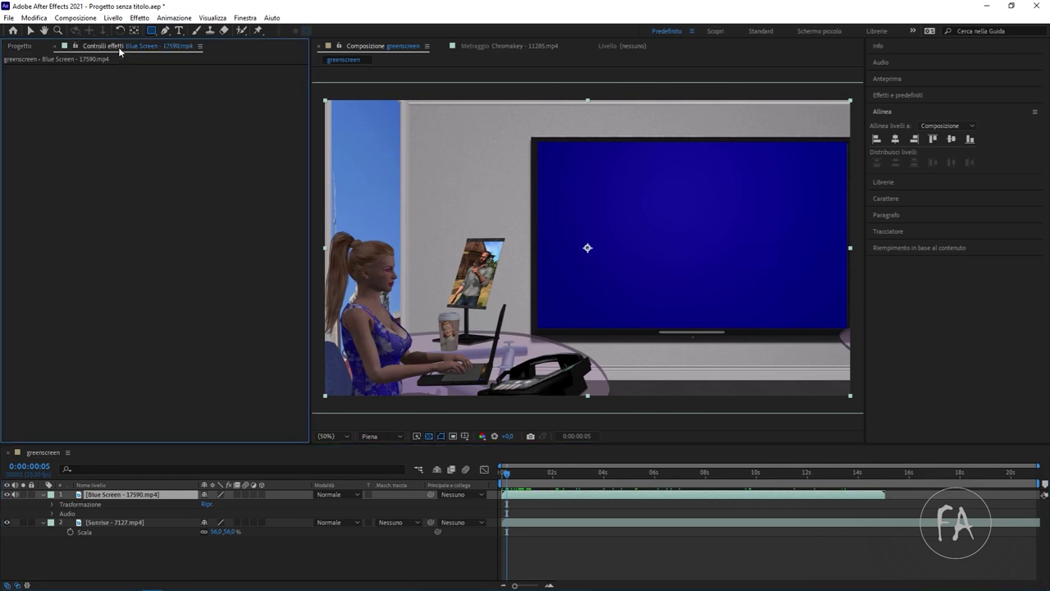
{"action": "right_click", "coordinate": [151, 54]}
{"action": "mouse_move", "coordinate": [346, 93]}
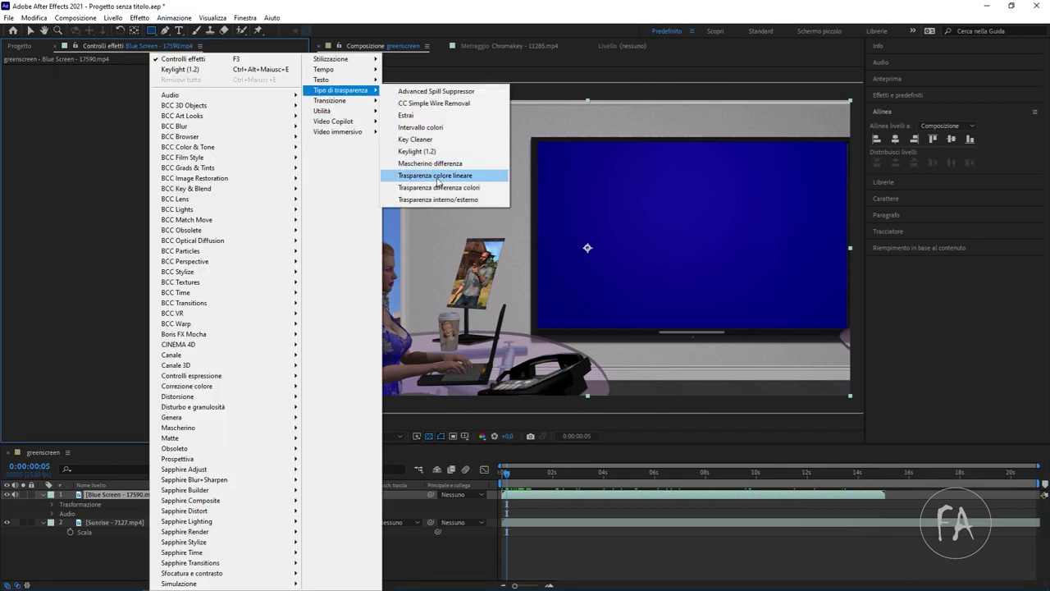
{"action": "left_click", "coordinate": [435, 151]}
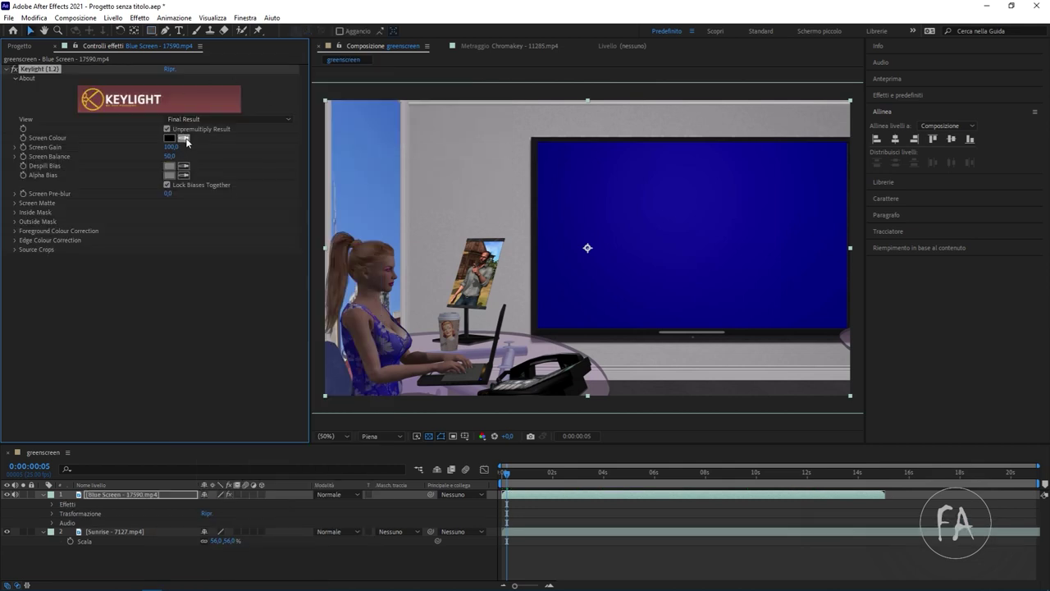
{"action": "left_click", "coordinate": [693, 220]}
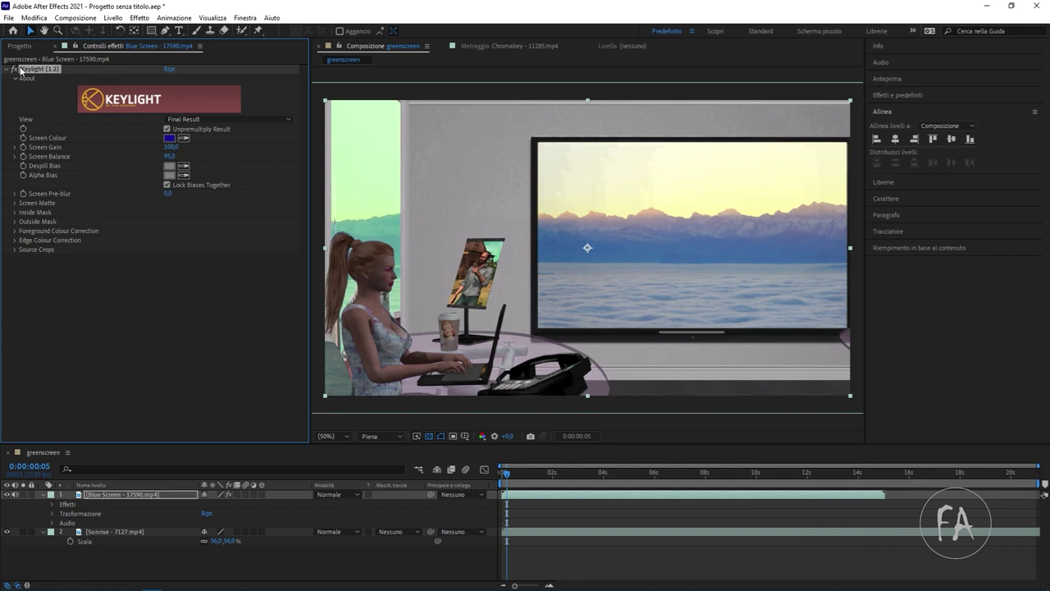
{"action": "left_click", "coordinate": [14, 69]}
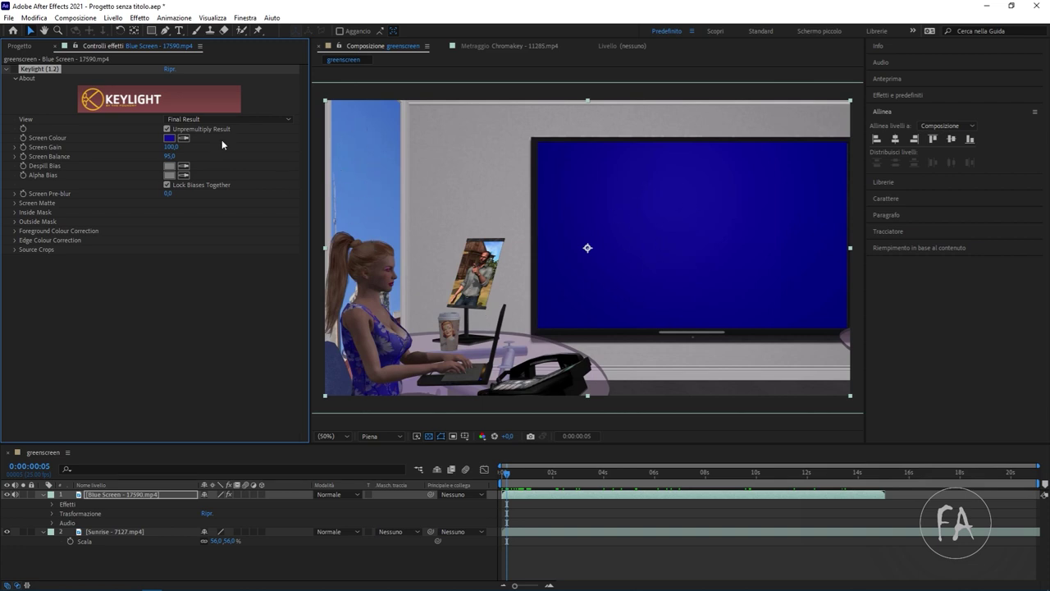
{"action": "left_click", "coordinate": [14, 69]}
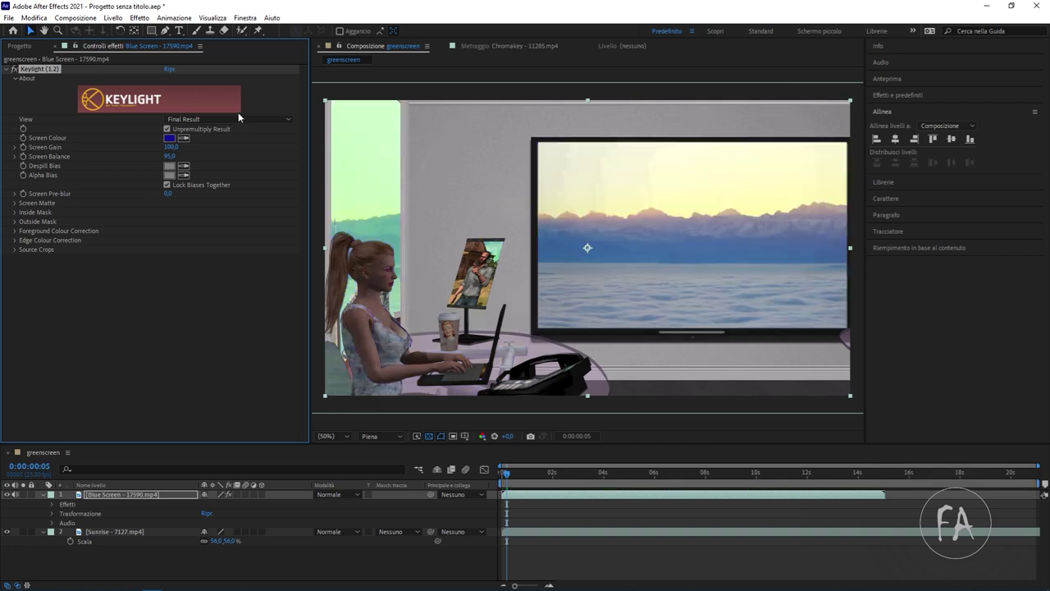
{"action": "left_click", "coordinate": [242, 120]}
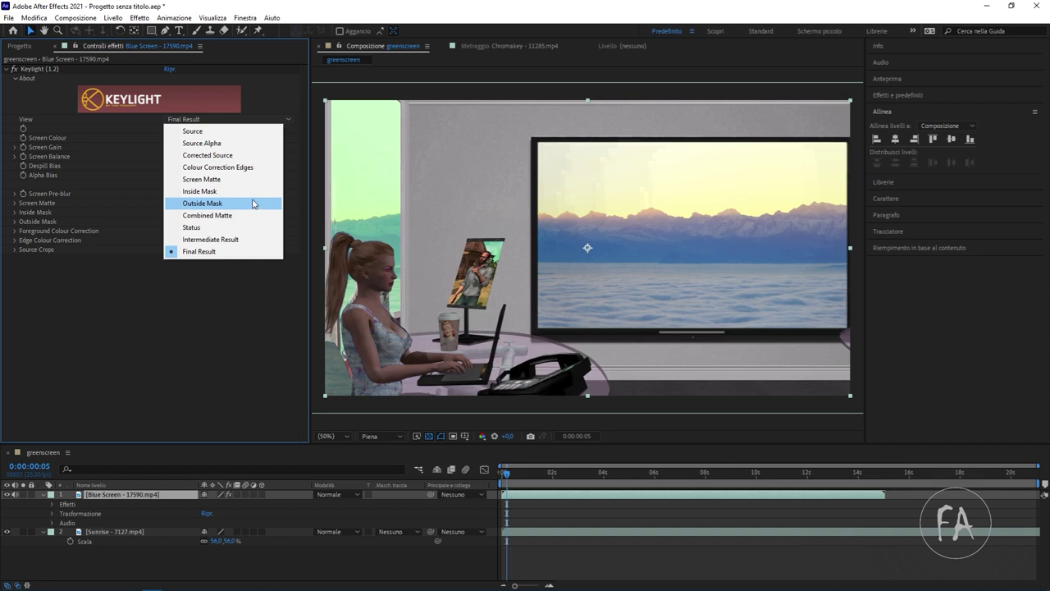
View the Screen Matte, adjust Clip Black and set Clip White to 41, then delete Keylight.
{"action": "left_click", "coordinate": [251, 178]}
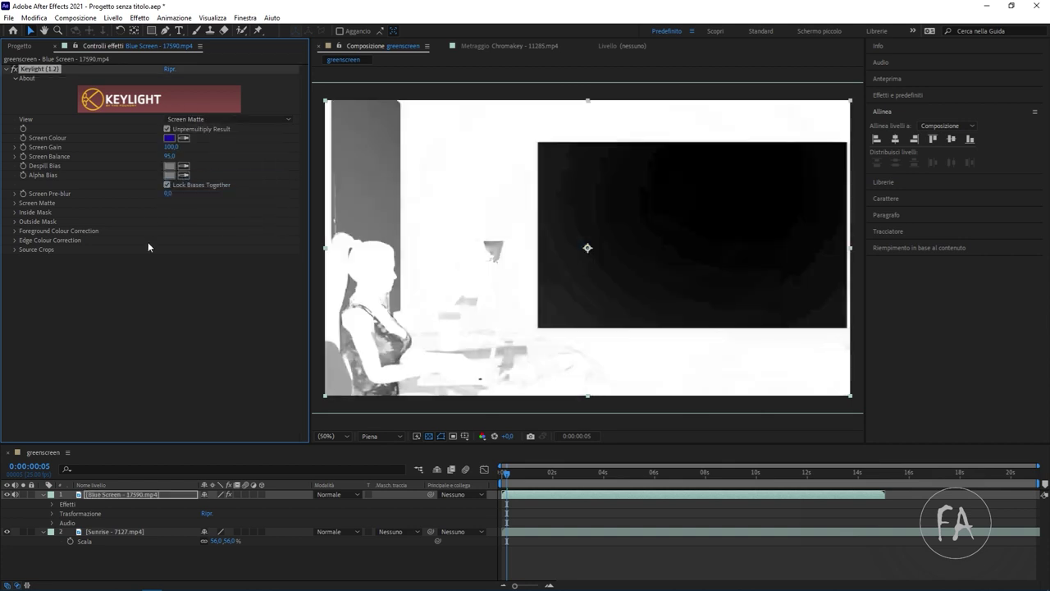
{"action": "left_click", "coordinate": [14, 203]}
{"action": "left_click_drag", "start_coordinate": [165, 213], "coordinate": [92, 224]}
{"action": "mouse_move", "coordinate": [170, 221]}
{"action": "left_mouse_down"}
{"action": "mouse_move", "coordinate": [134, 222]}
{"action": "mouse_move", "coordinate": [277, 222]}
{"action": "left_mouse_up"}
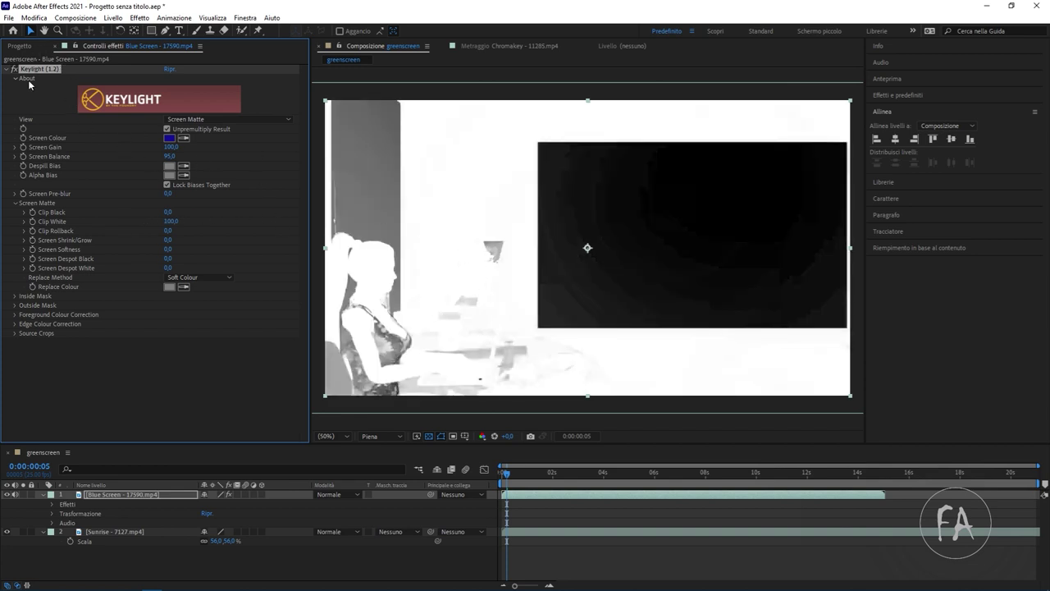
{"action": "key", "text": "Delete"}
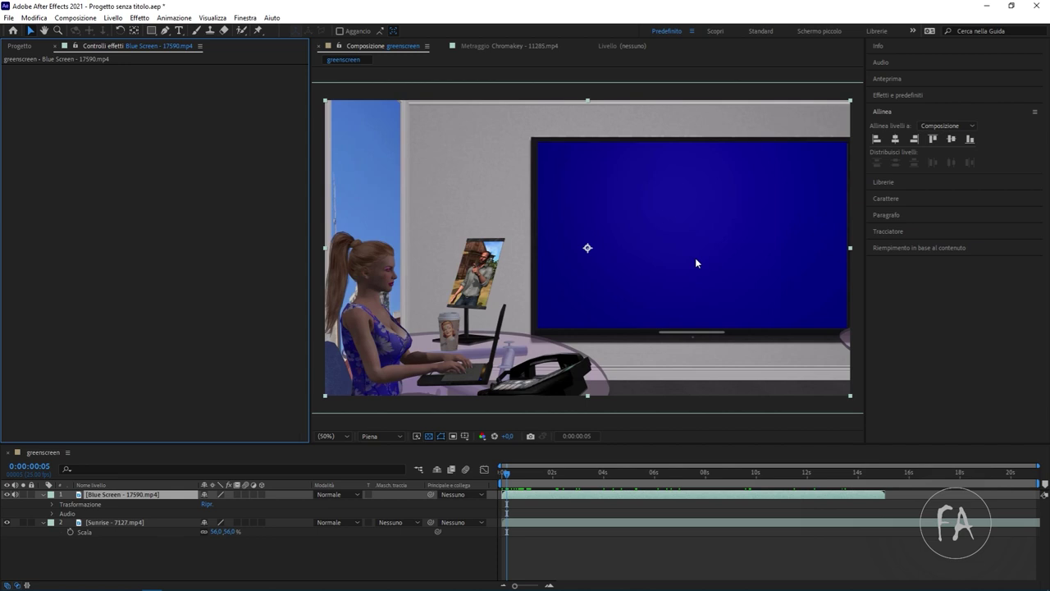
Delete the Blue Screen and Sunrise layers and add Chromakey - 30446.mp4 to the empty comp.
{"action": "left_click", "coordinate": [19, 46]}
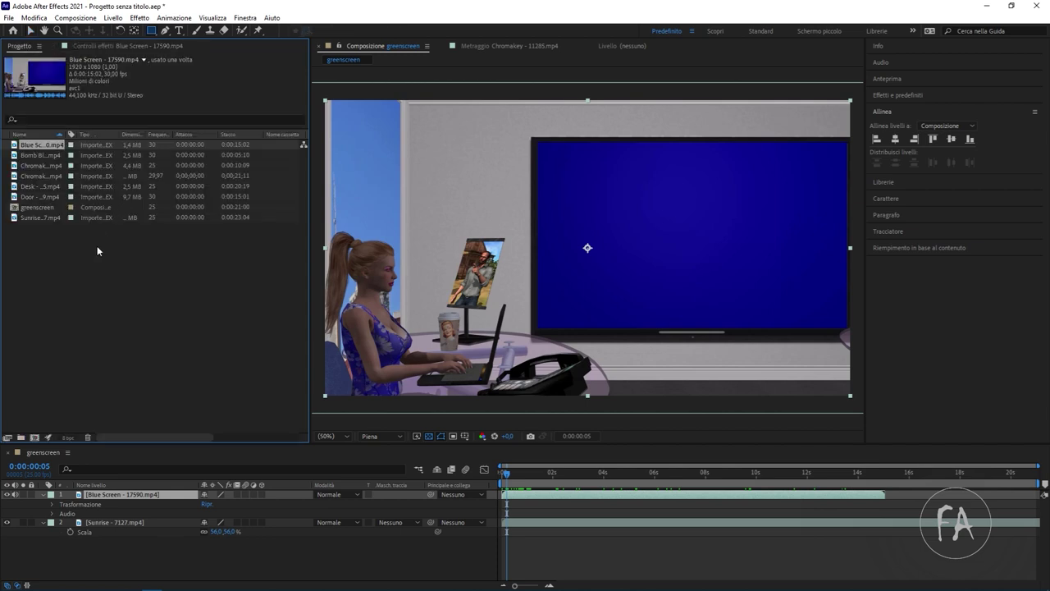
{"action": "left_click", "coordinate": [40, 176]}
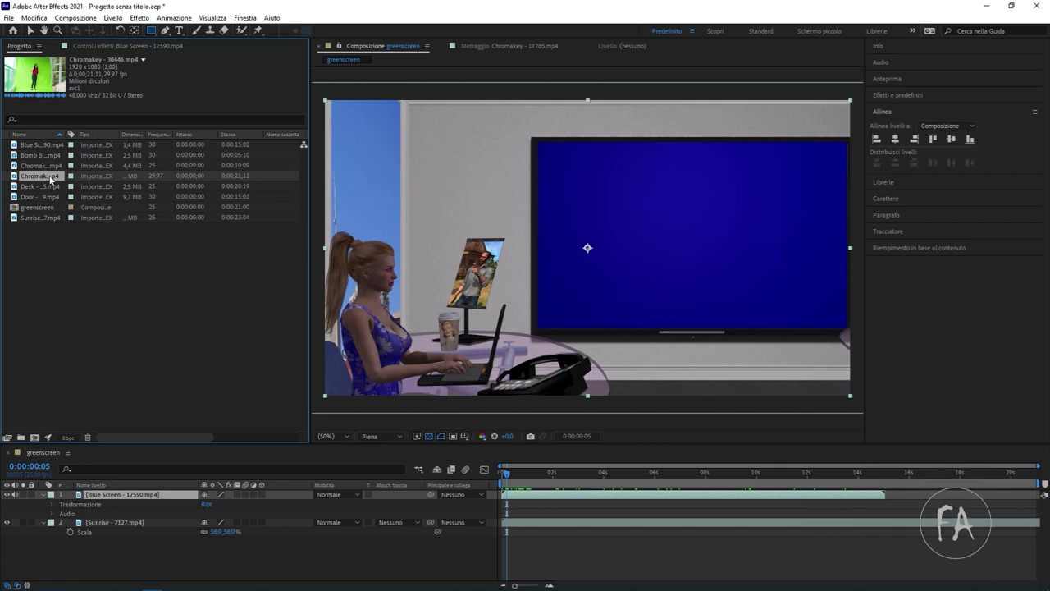
{"action": "key", "text": "Delete"}
{"action": "left_click", "coordinate": [97, 497]}
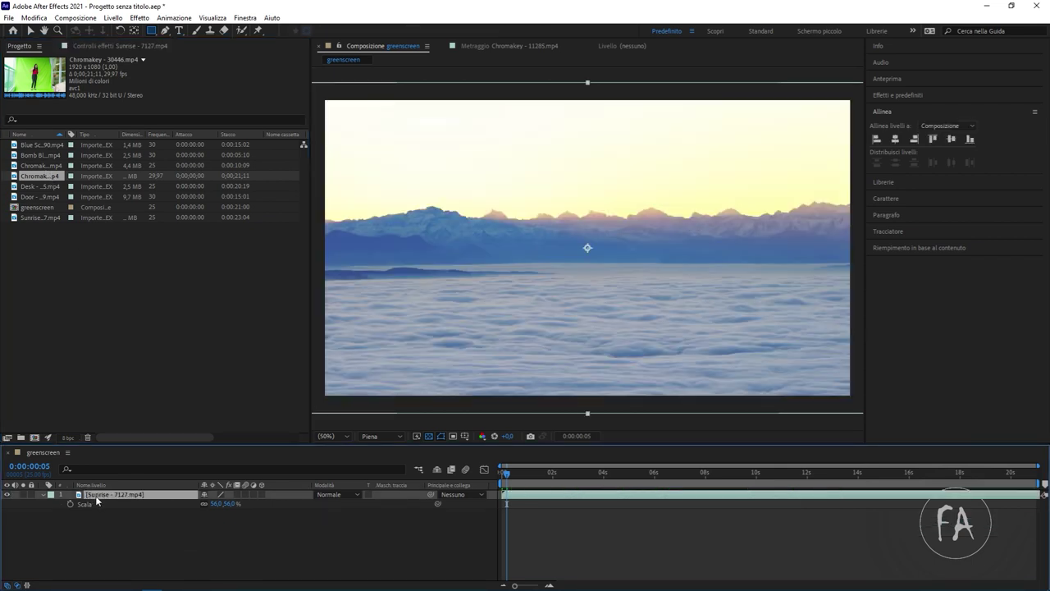
{"action": "key", "text": "Delete"}
{"action": "left_click_drag", "start_coordinate": [51, 176], "coordinate": [136, 539]}
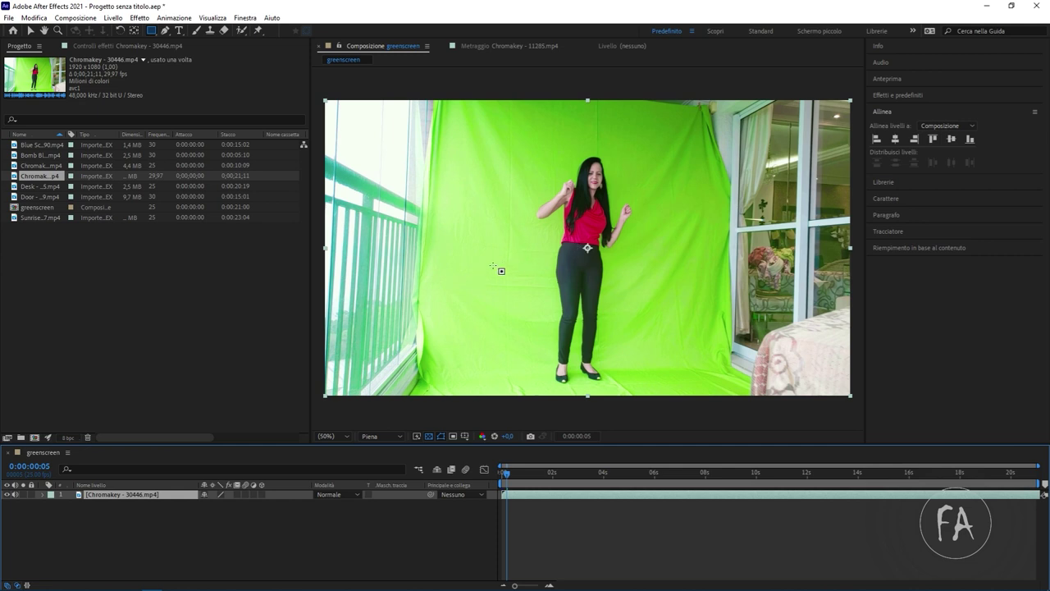
Apply Keylight (1.2) to the dancer layer, sampling her red shirt as the screen colour.
{"action": "left_click", "coordinate": [119, 47]}
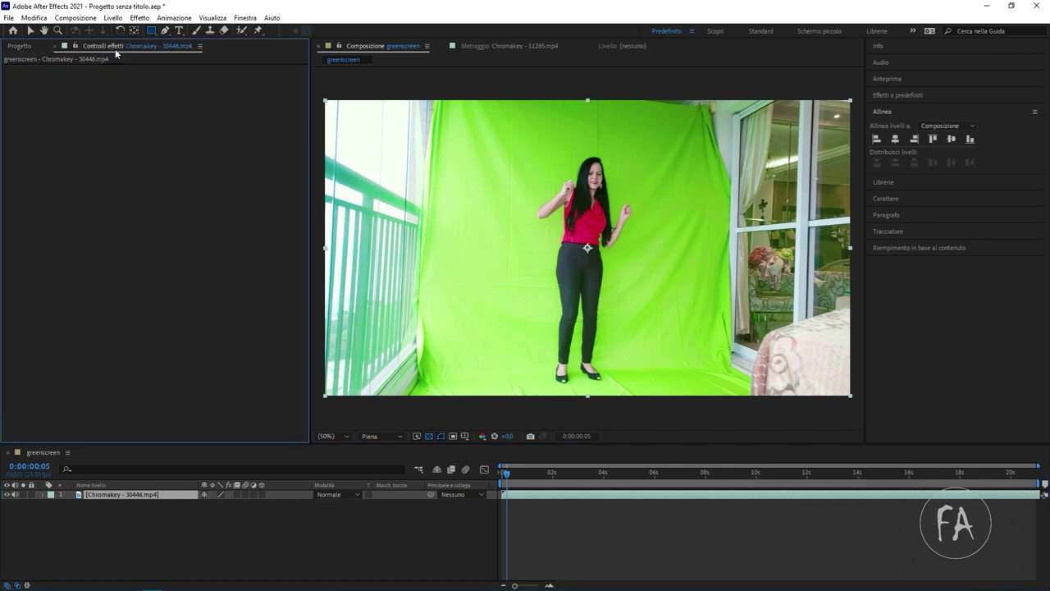
{"action": "right_click", "coordinate": [197, 140]}
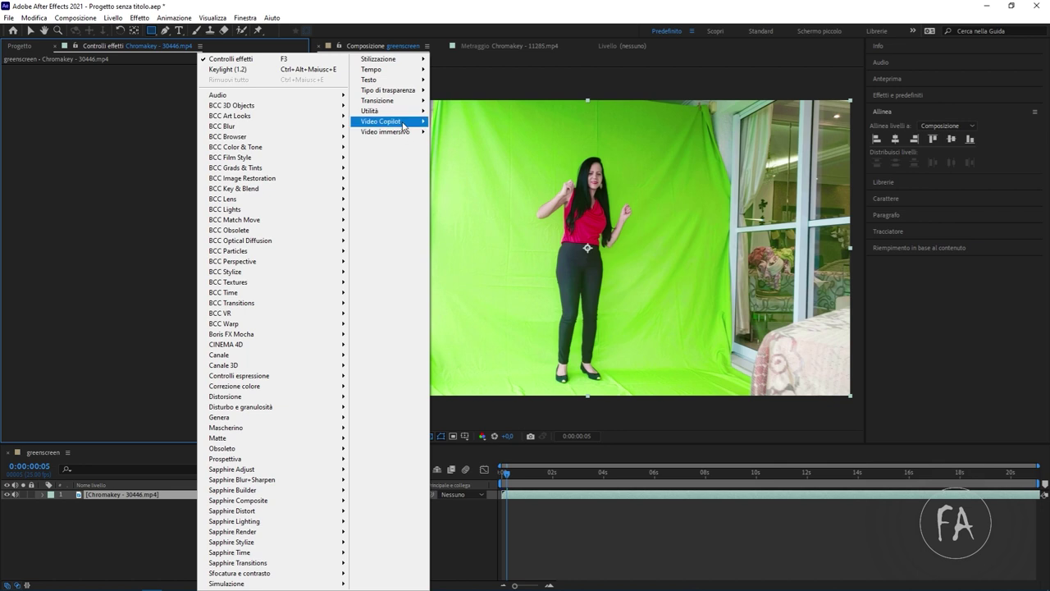
{"action": "mouse_move", "coordinate": [400, 90]}
{"action": "left_click", "coordinate": [487, 153]}
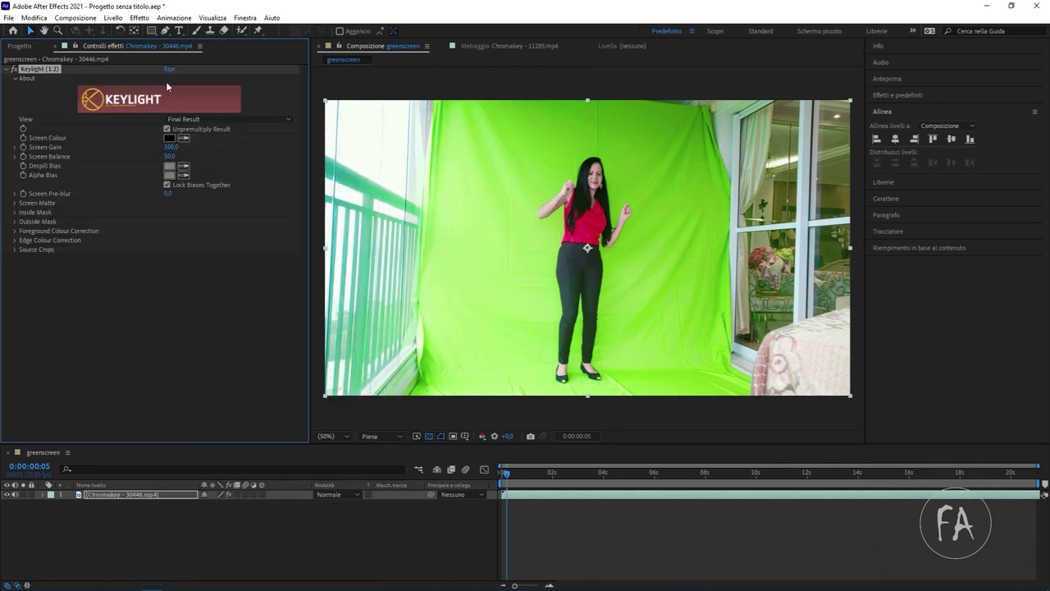
{"action": "left_click", "coordinate": [588, 234]}
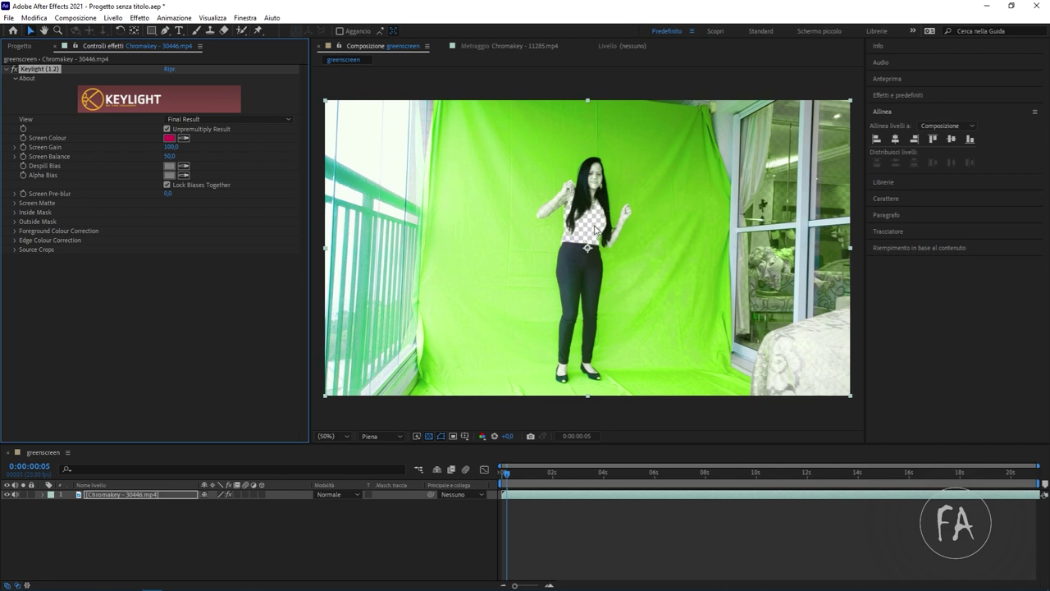
{"action": "key", "text": "period"}
{"action": "key", "text": "period"}
{"action": "left_click_drag", "start_coordinate": [600, 169], "coordinate": [661, 201]}
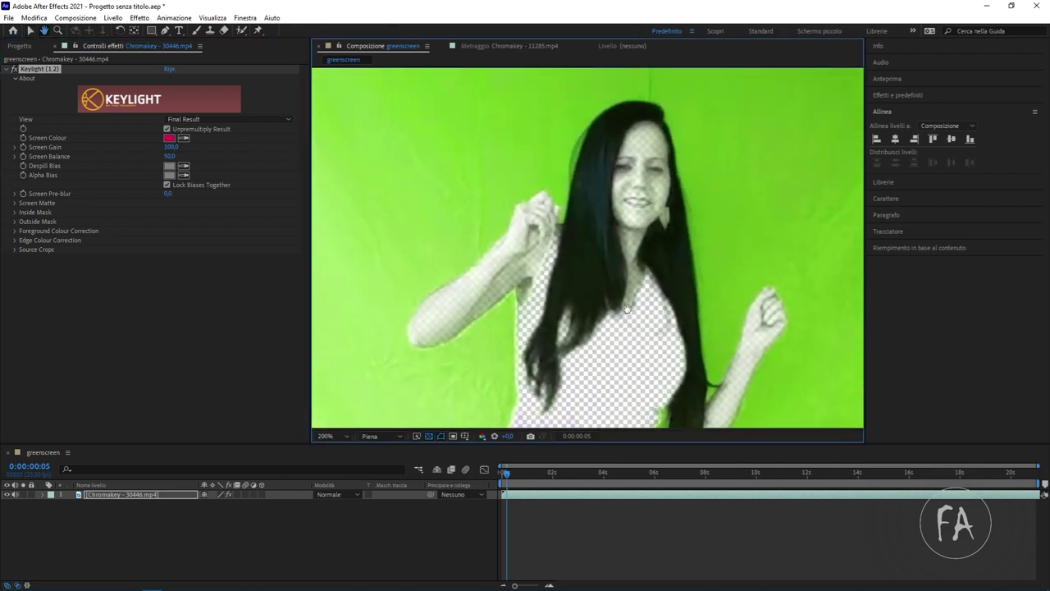
{"action": "scroll", "coordinate": [661, 200], "scroll_direction": "up", "scroll_amount": 3}
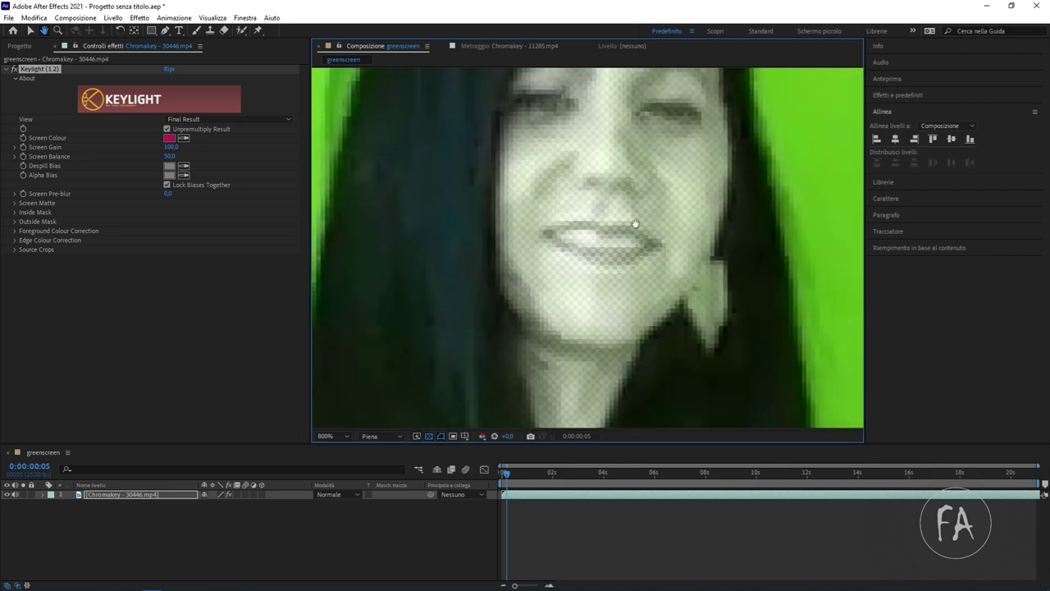
{"action": "scroll", "coordinate": [576, 286], "scroll_direction": "down", "scroll_amount": 4}
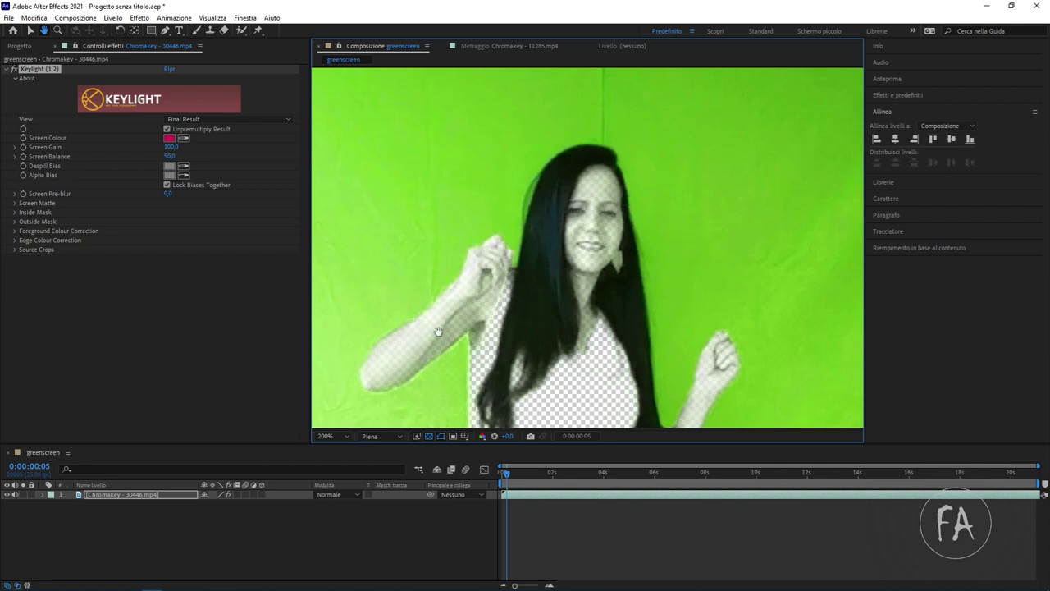
{"action": "scroll", "coordinate": [568, 396], "scroll_direction": "down", "scroll_amount": 4}
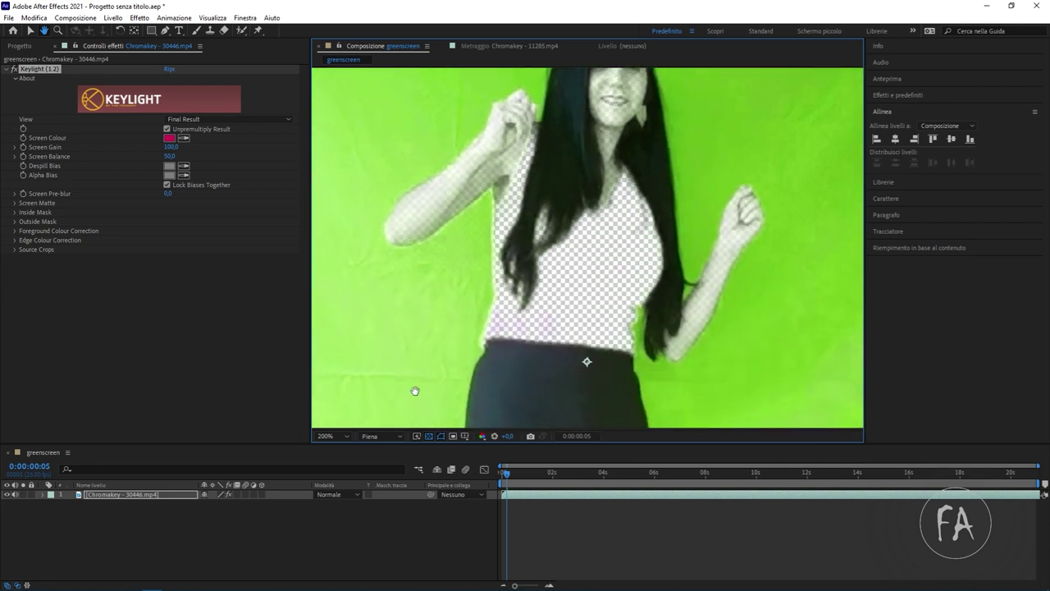
{"action": "scroll", "coordinate": [580, 251], "scroll_direction": "down", "scroll_amount": 4}
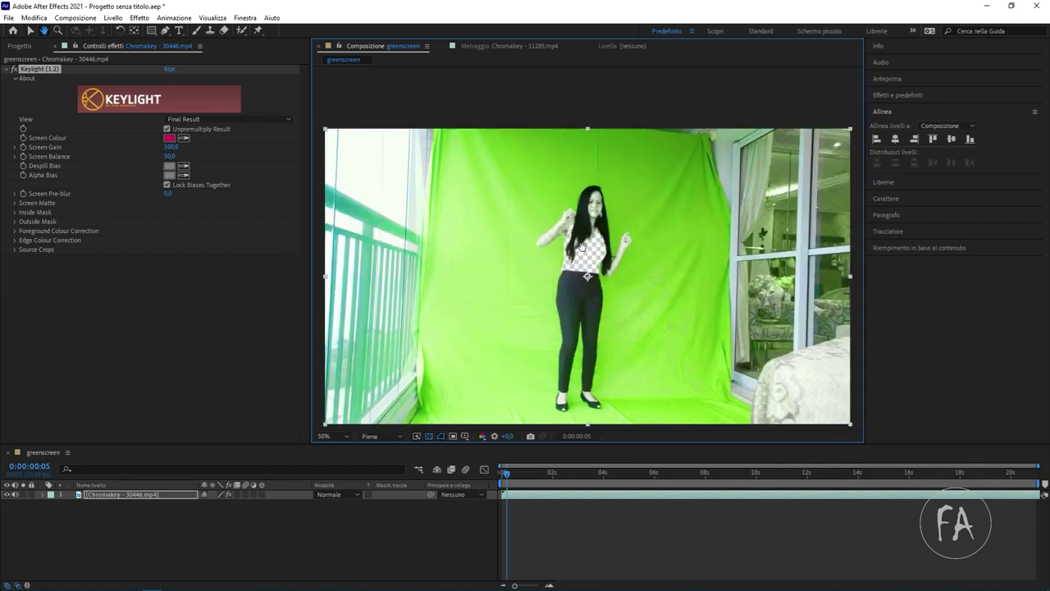
{"action": "key", "text": "v"}
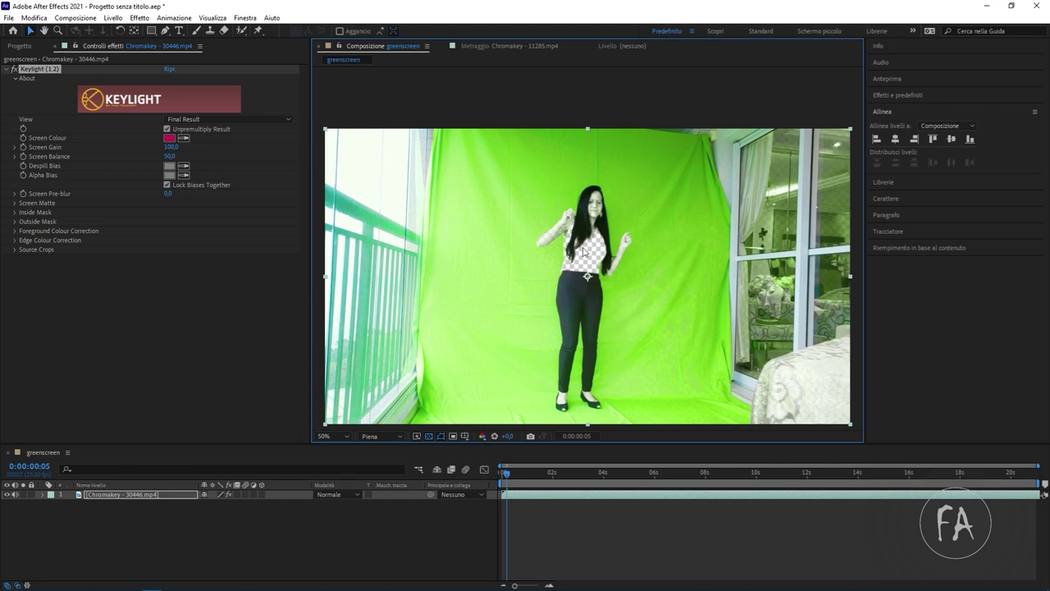